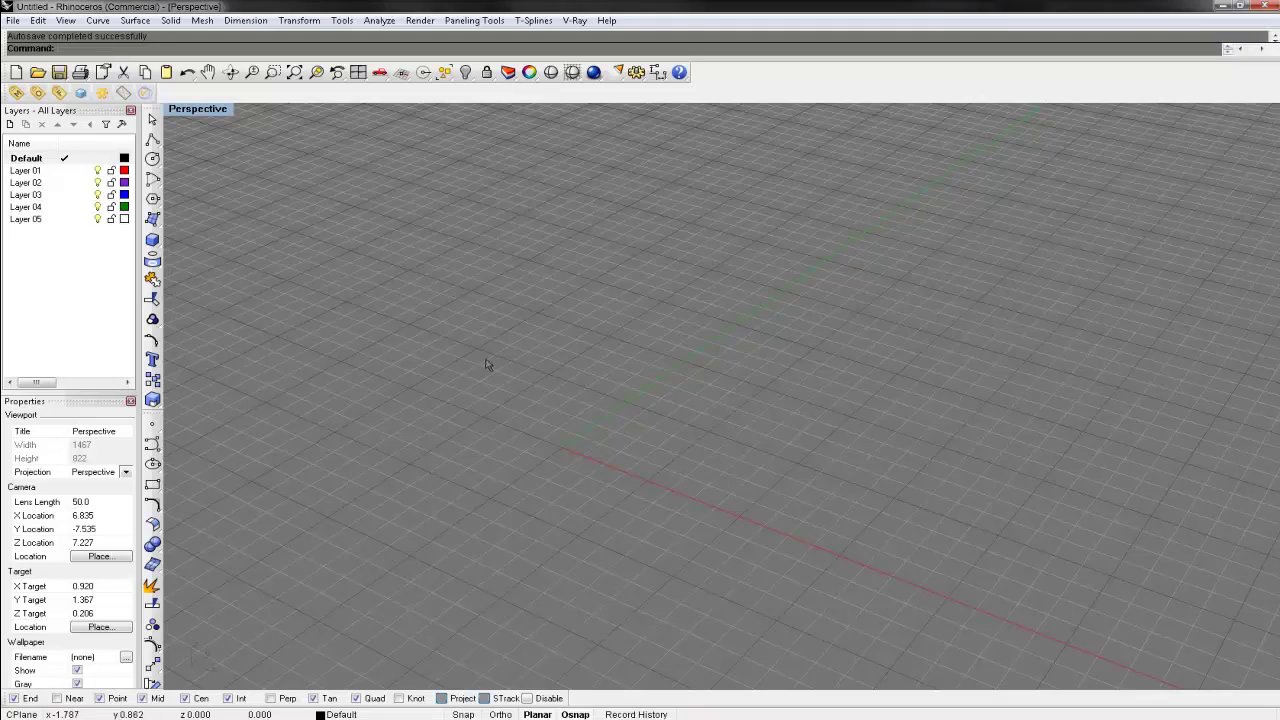
Step: Place Key.jpg as a picture frame on the ground plane, starting at the origin with a length of 0.5
right_click_drag(509, 343, 695, 271)
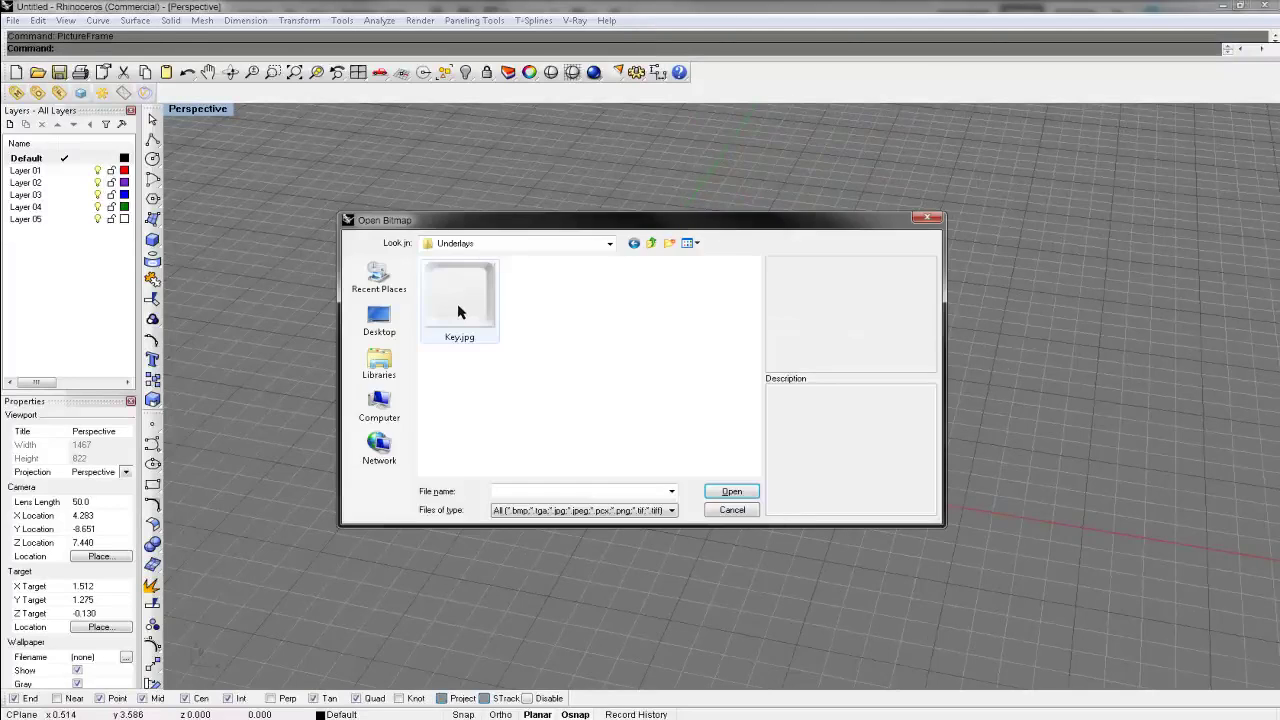
double_click(458, 312)
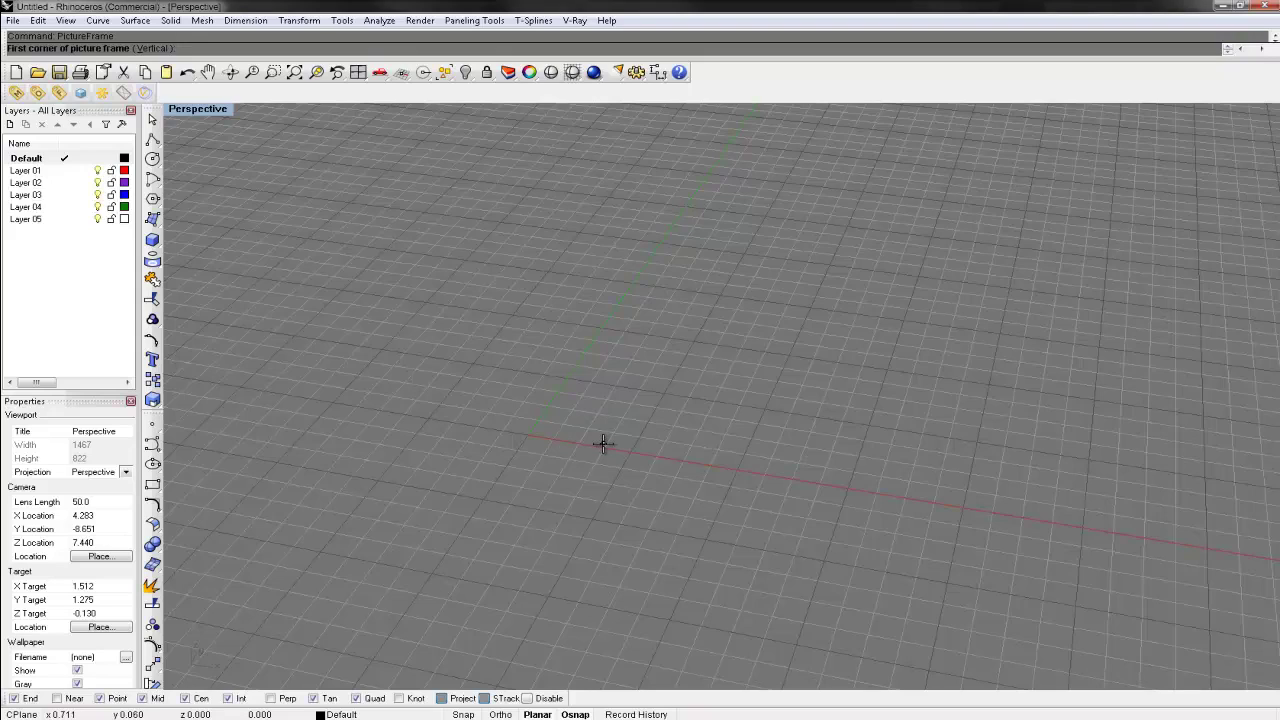
type("0")
key("Return")
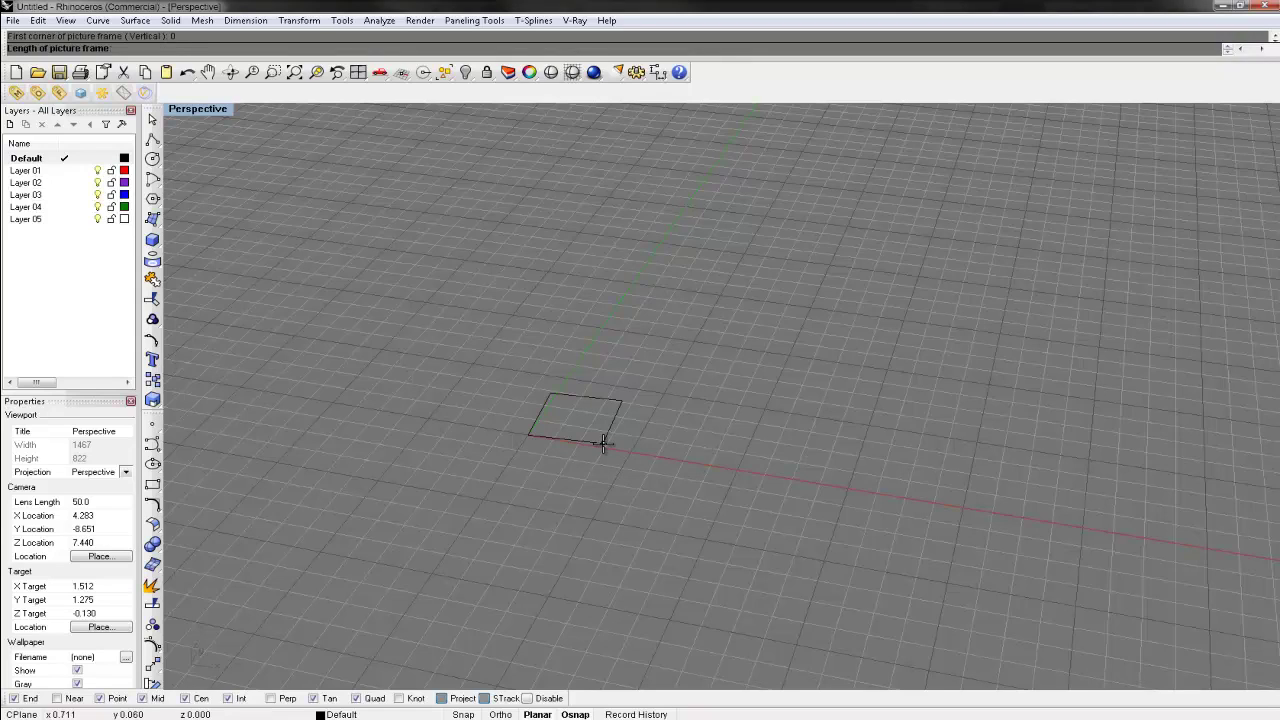
key("Return")
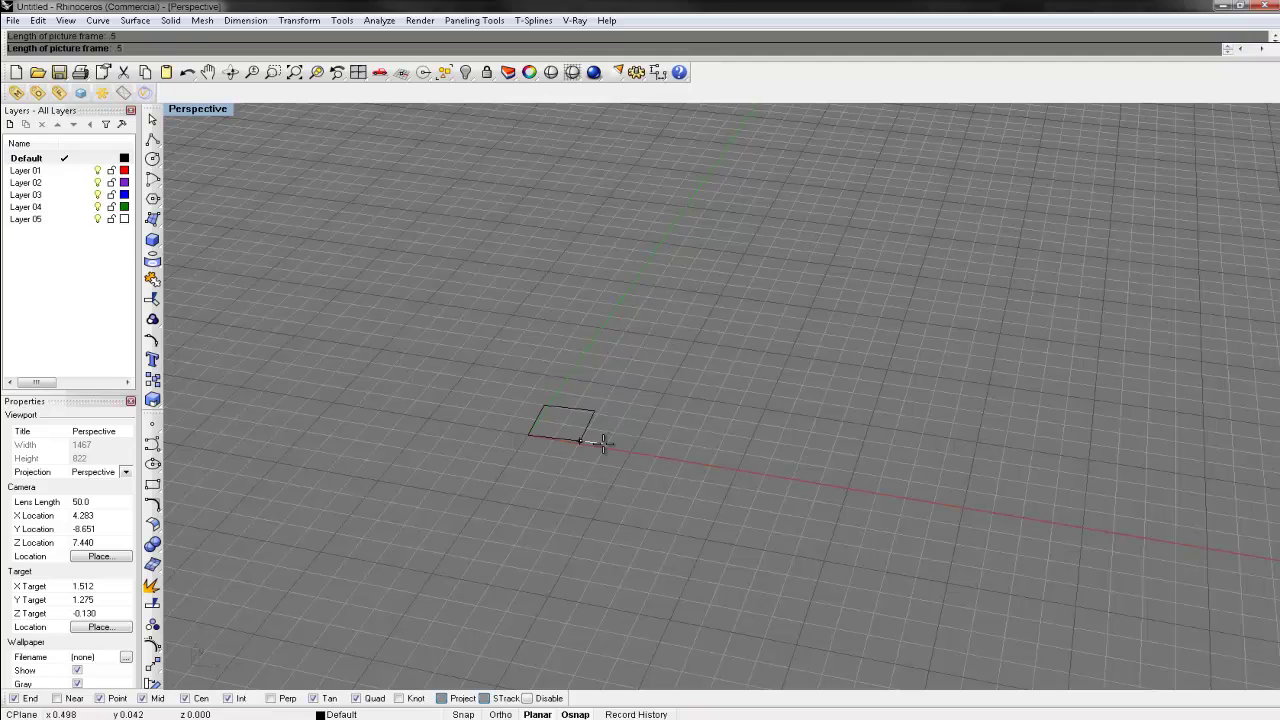
left_click(603, 443)
key("ctrl+alt+e")
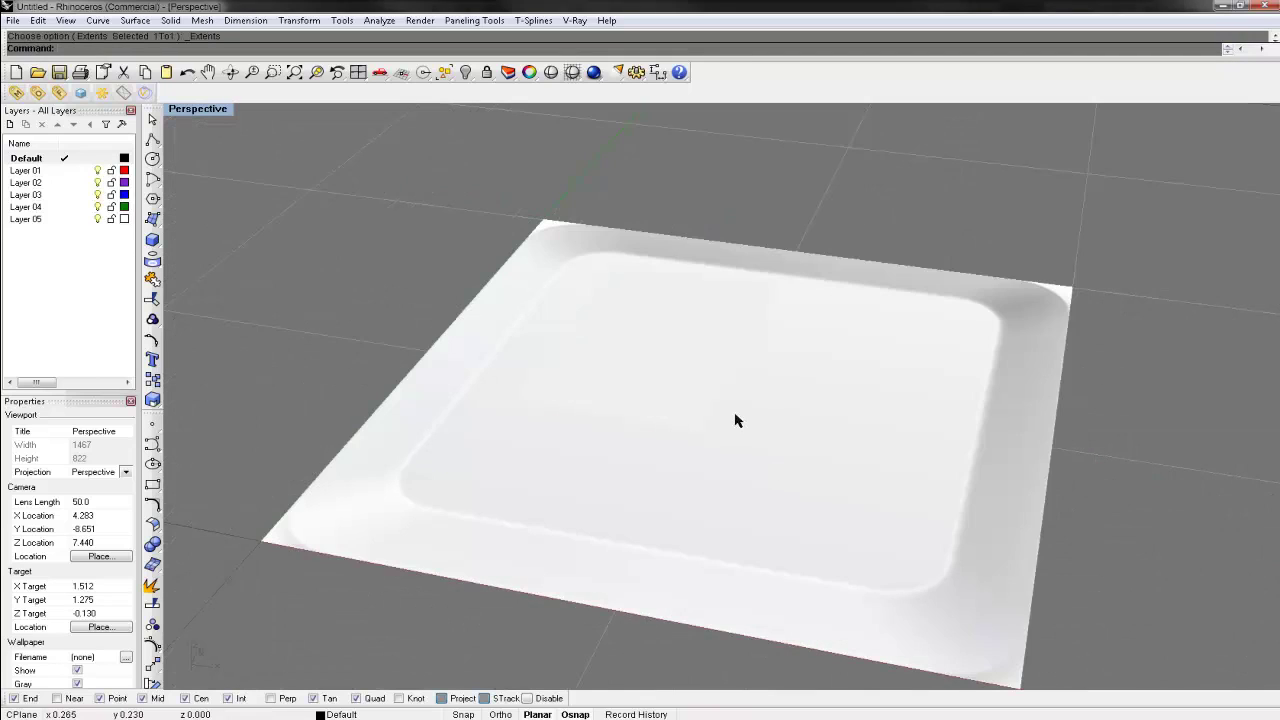
Step: Create a box over the key image from its origin corner, with length 0.5, width 0.5 and height 0.25
right_click_drag(734, 415, 740, 480)
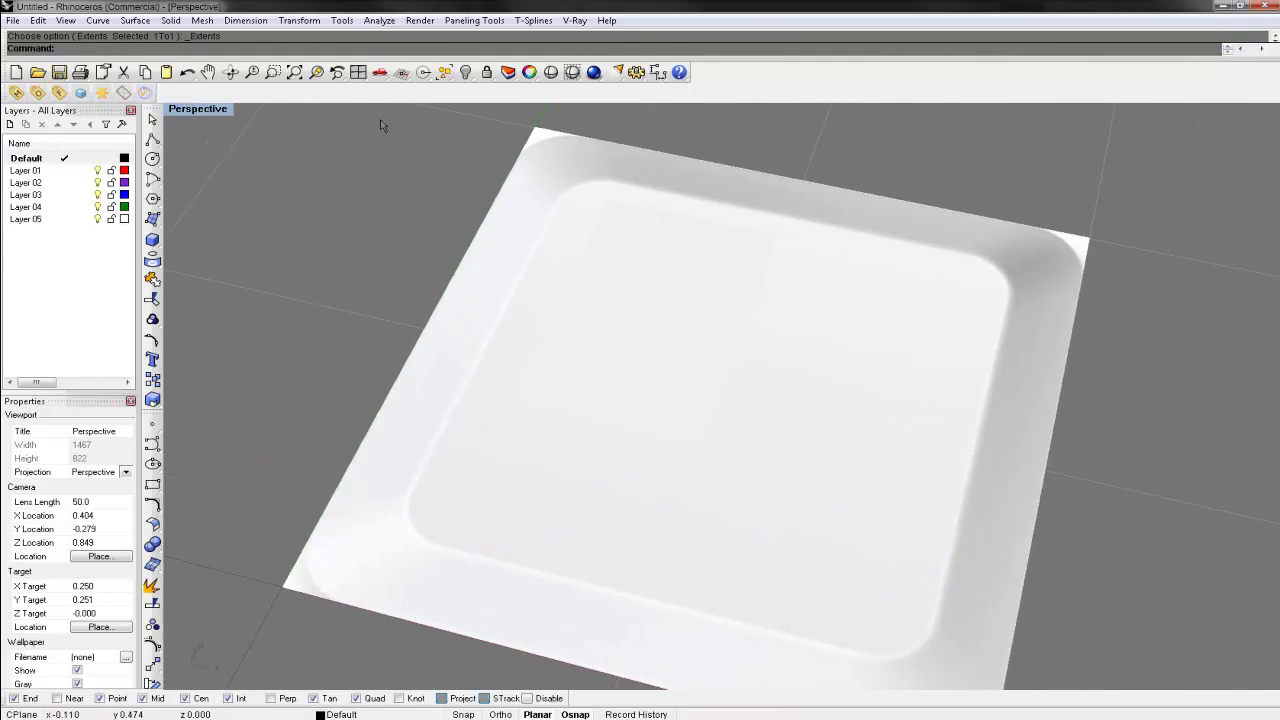
double_click(200, 109)
double_click(177, 109)
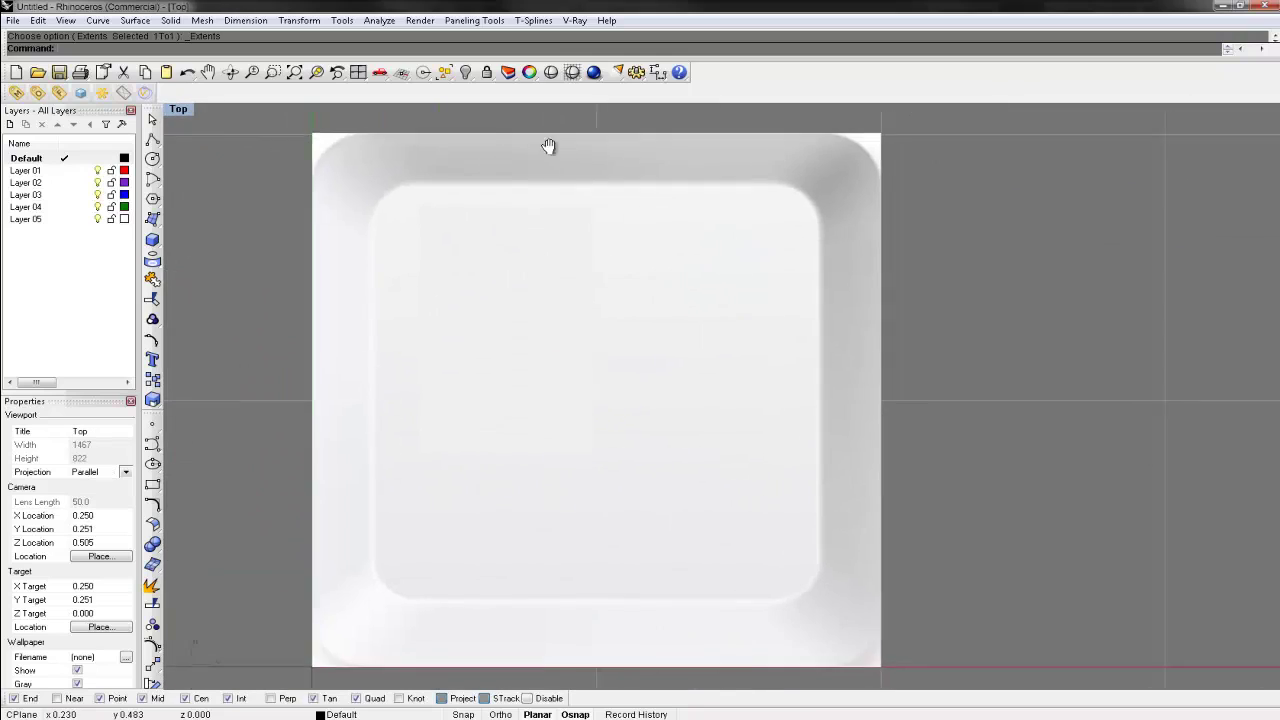
right_click_drag(545, 175, 551, 243)
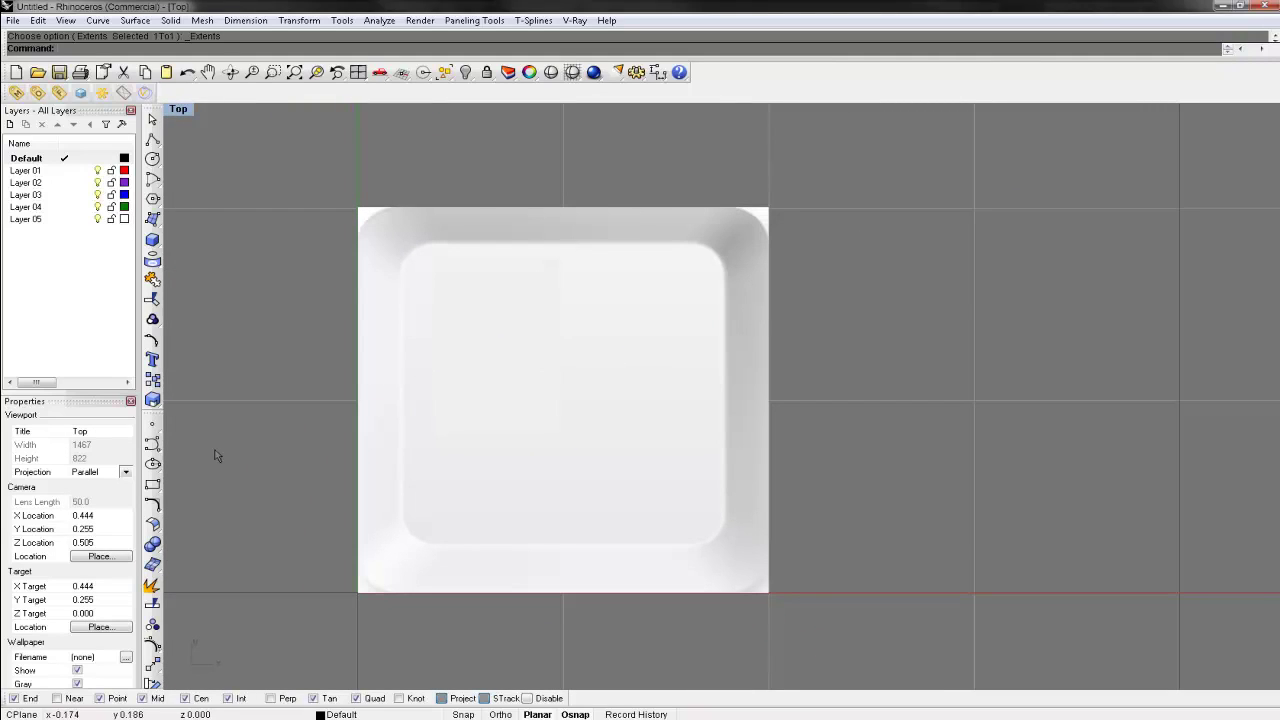
left_click(153, 240)
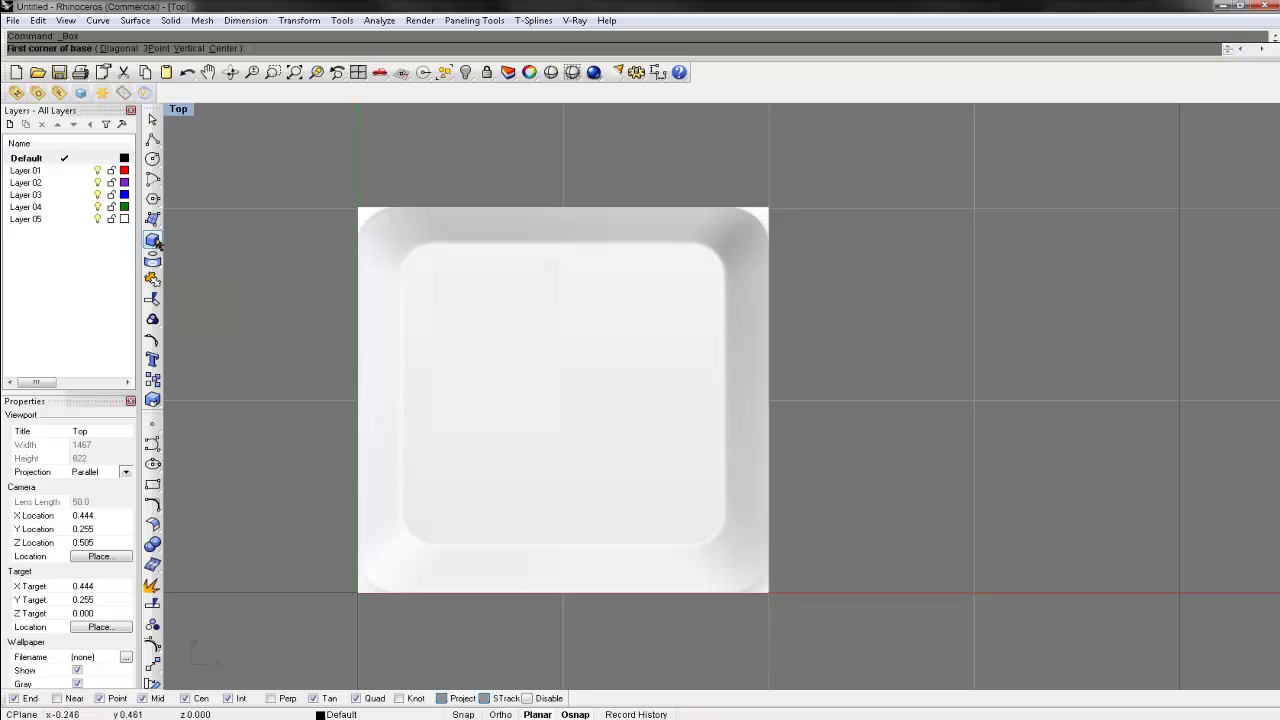
left_click(357, 592)
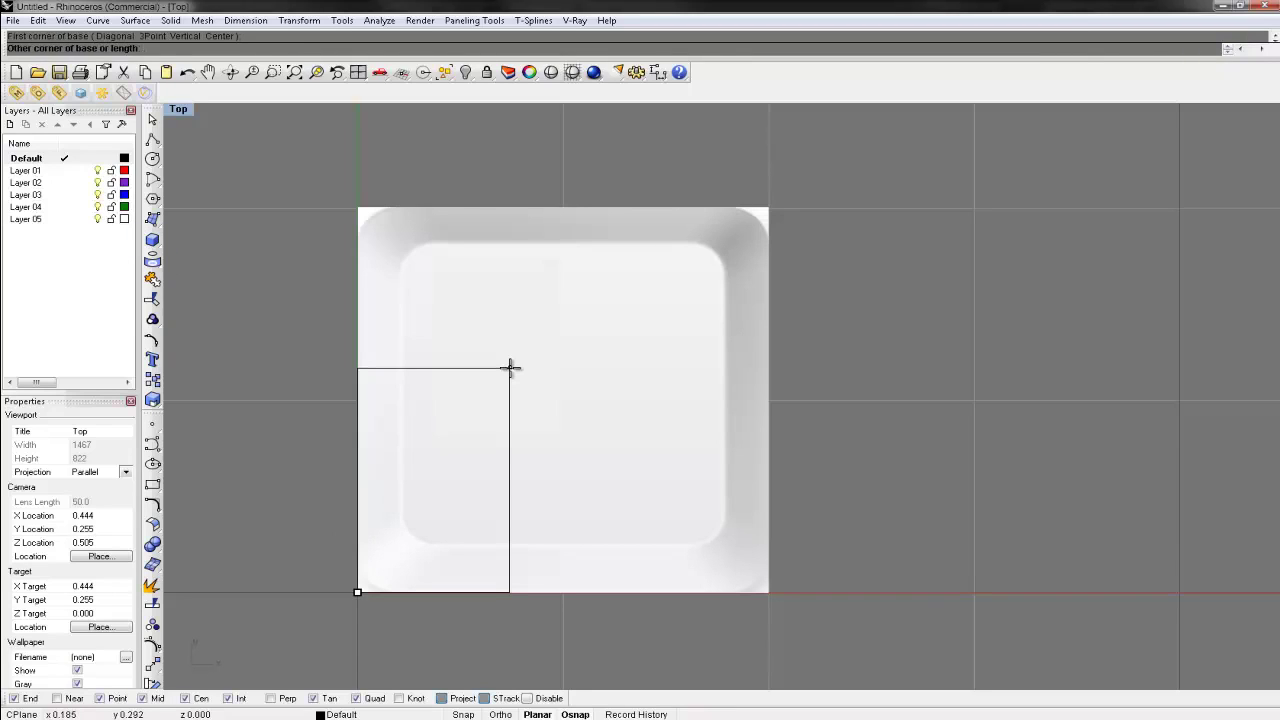
type("5")
key("Return")
key("Return")
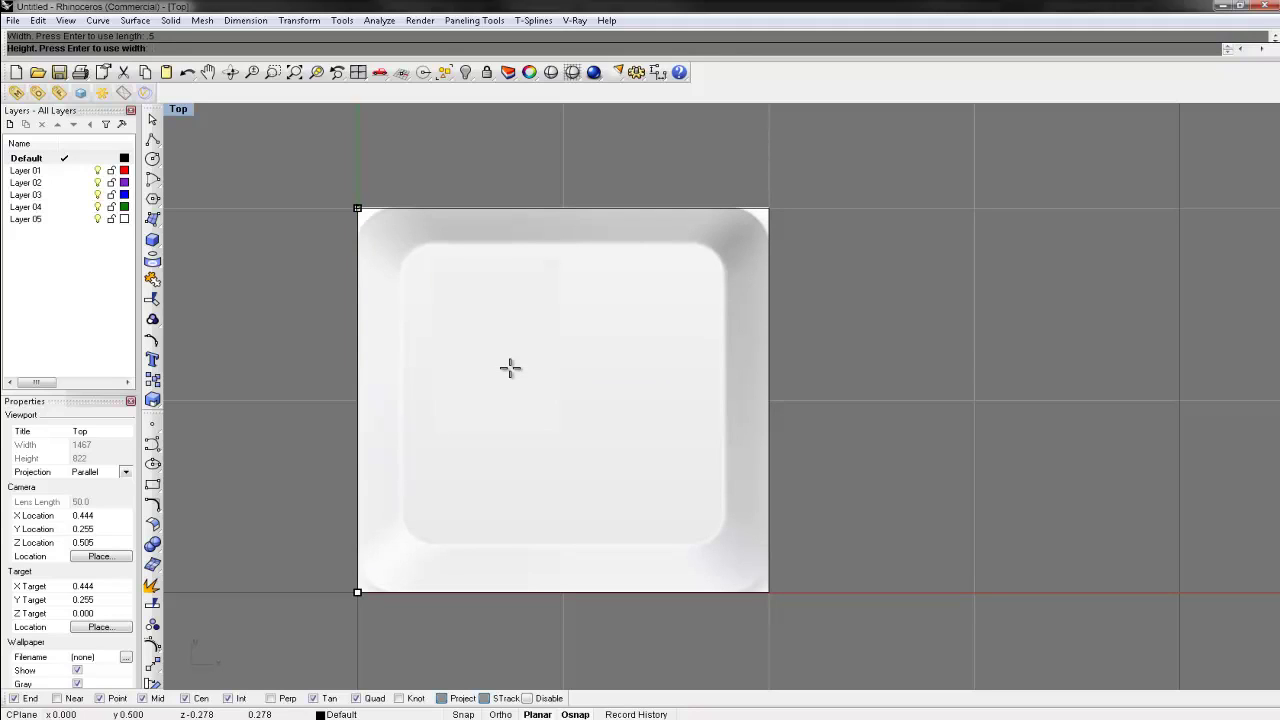
key("Return")
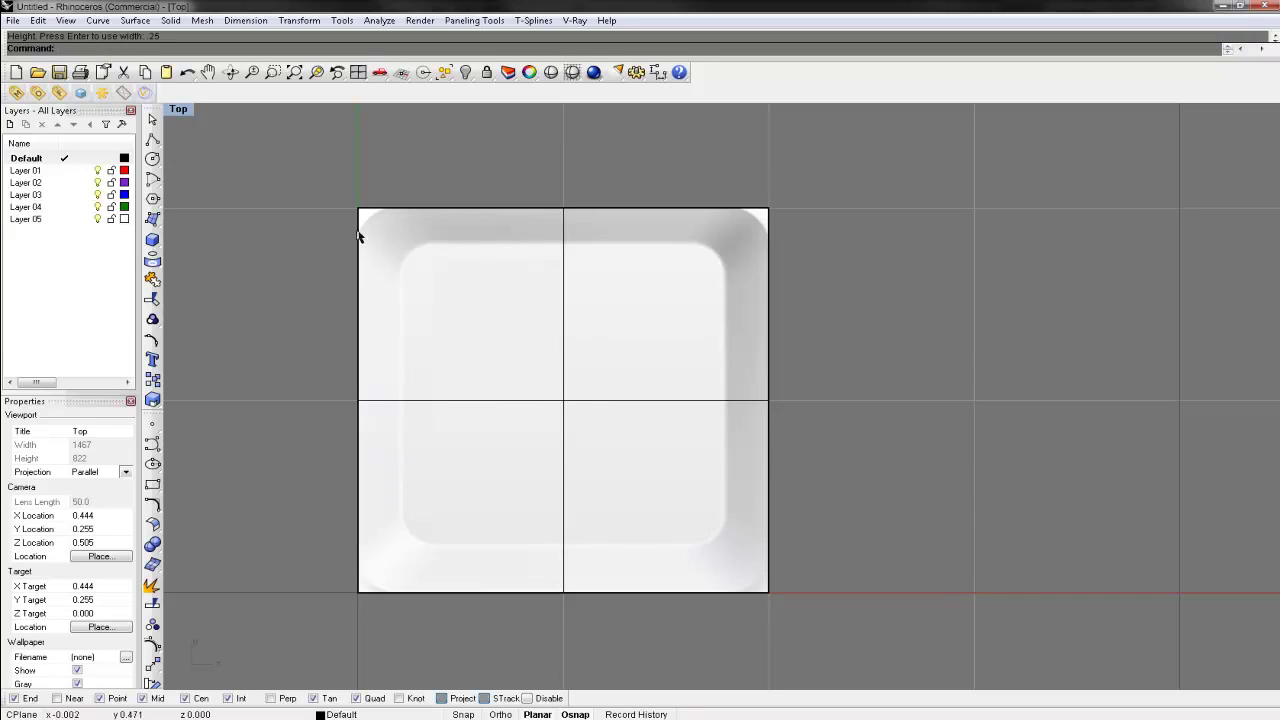
Step: Fillet the box's four vertical corner edges with a radius of 0.04
scroll(368, 216, "up", 15)
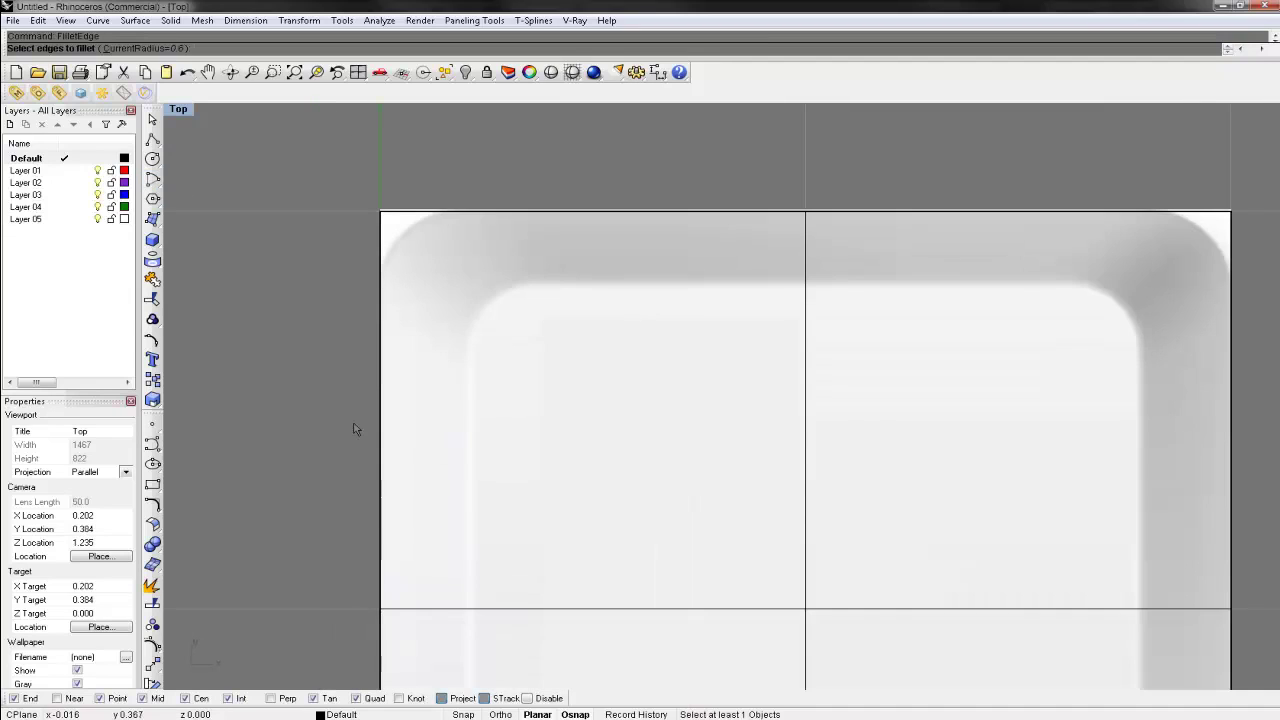
type(".04")
key("Return")
left_click(382, 213)
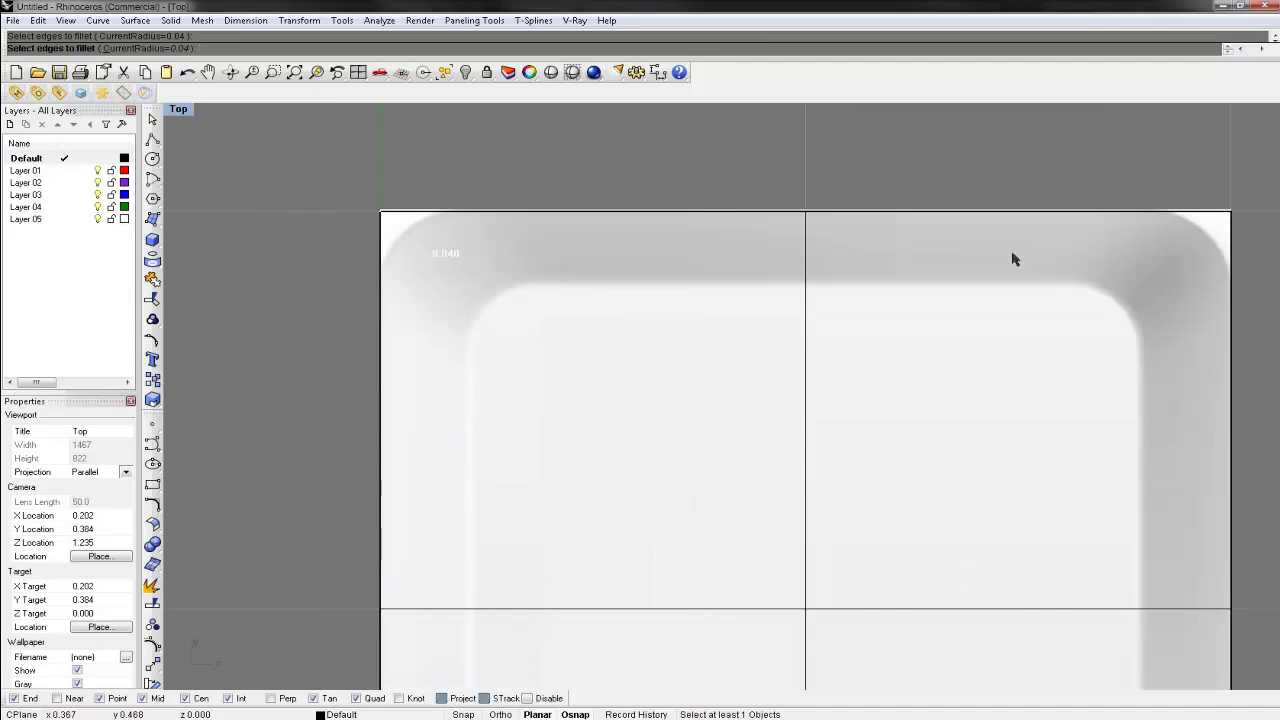
left_click(1228, 209)
right_click_drag(1194, 336, 933, 289)
left_click(920, 540)
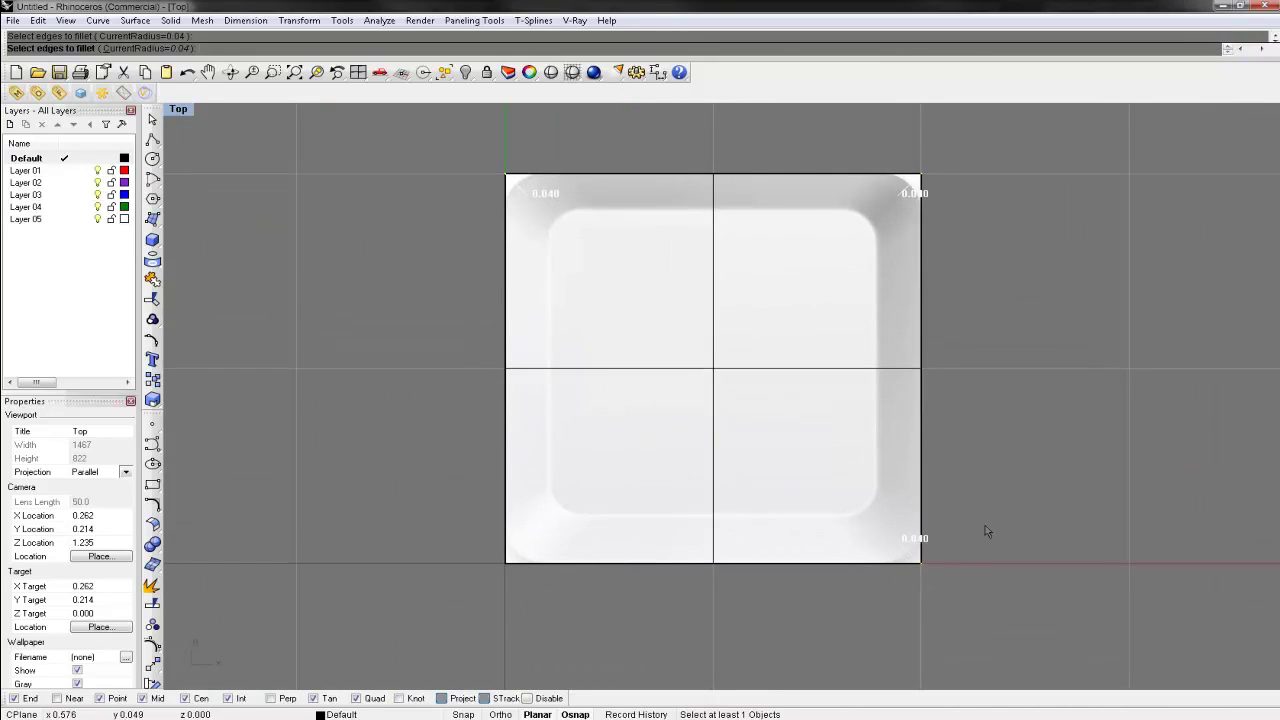
key("Return")
key("Return")
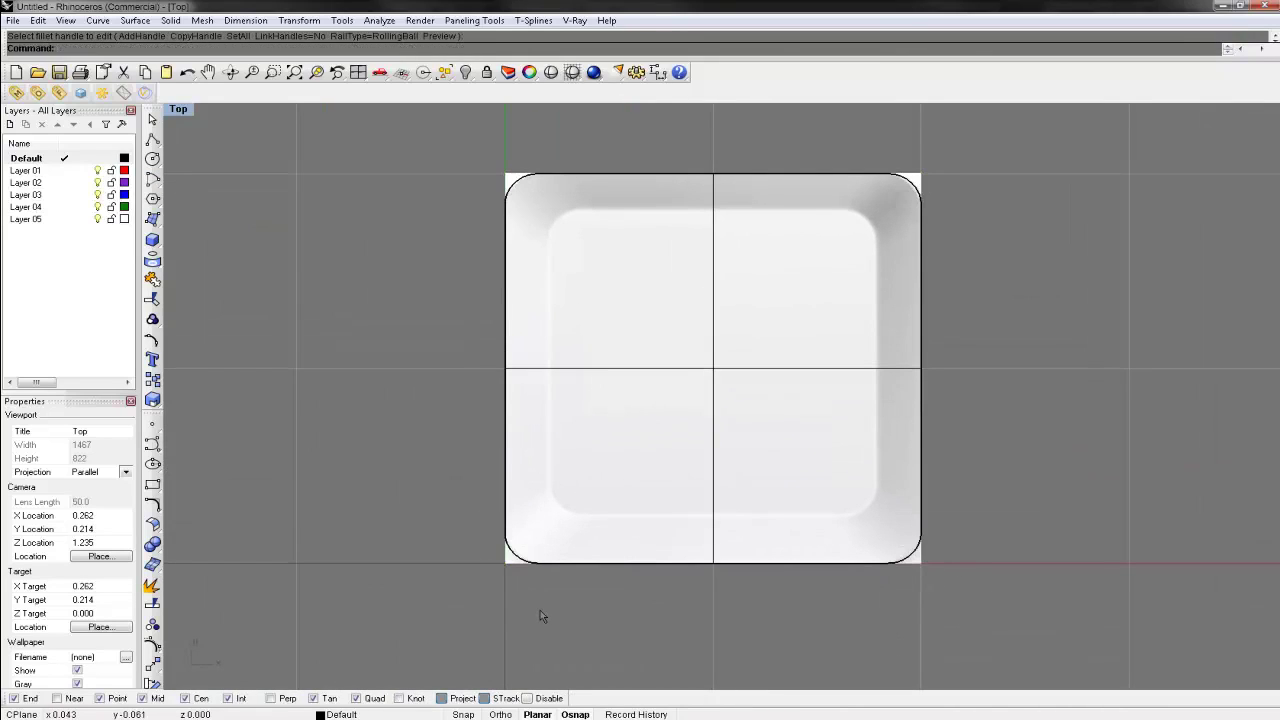
Step: Scale the filleted box in one dimension vertically from its base to a height of 0.125
scroll(662, 333, "up", 1)
scroll(666, 320, "up", 2)
scroll(674, 340, "down", 1)
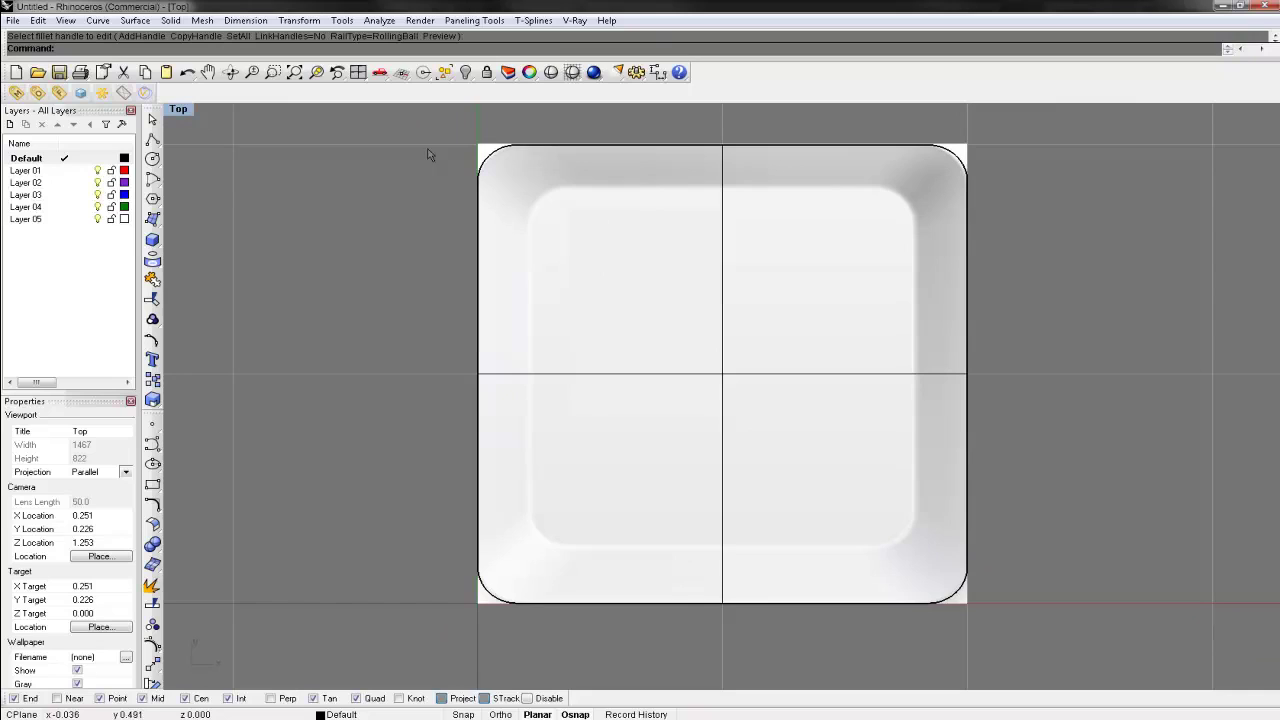
double_click(186, 109)
right_click_drag(864, 156, 984, 229)
left_click(985, 234)
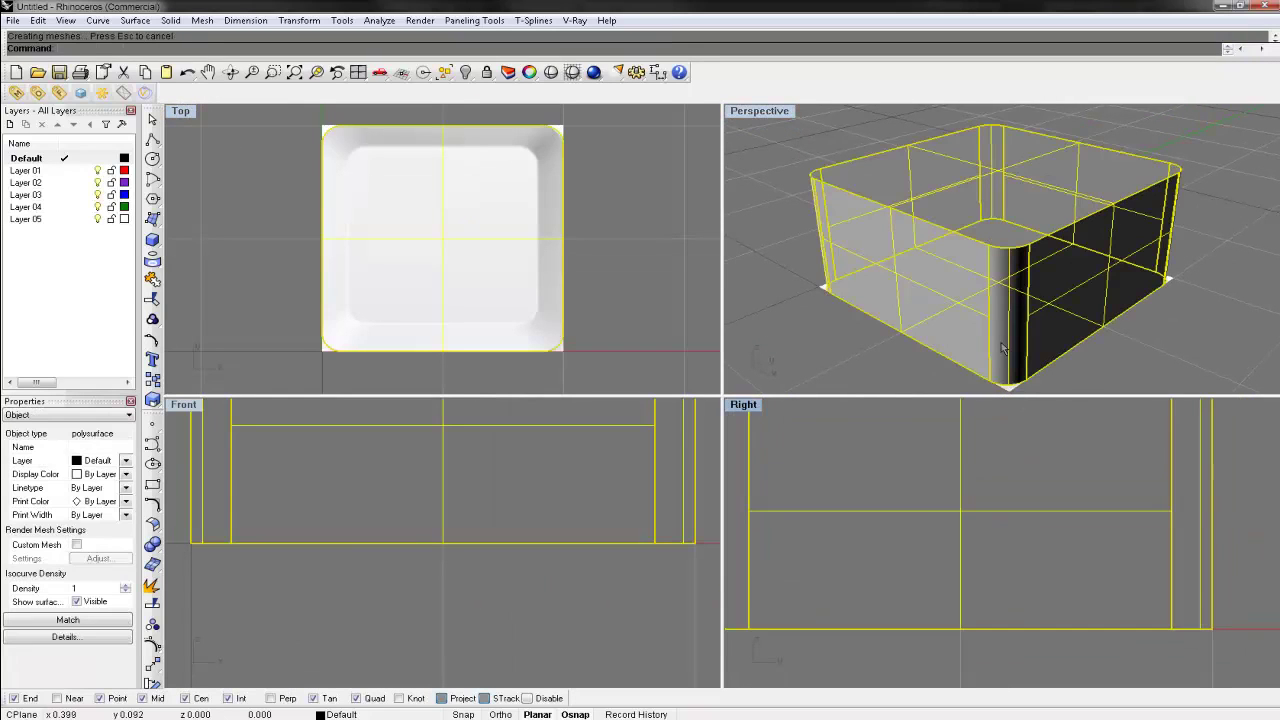
type("Scale1D")
key("Return")
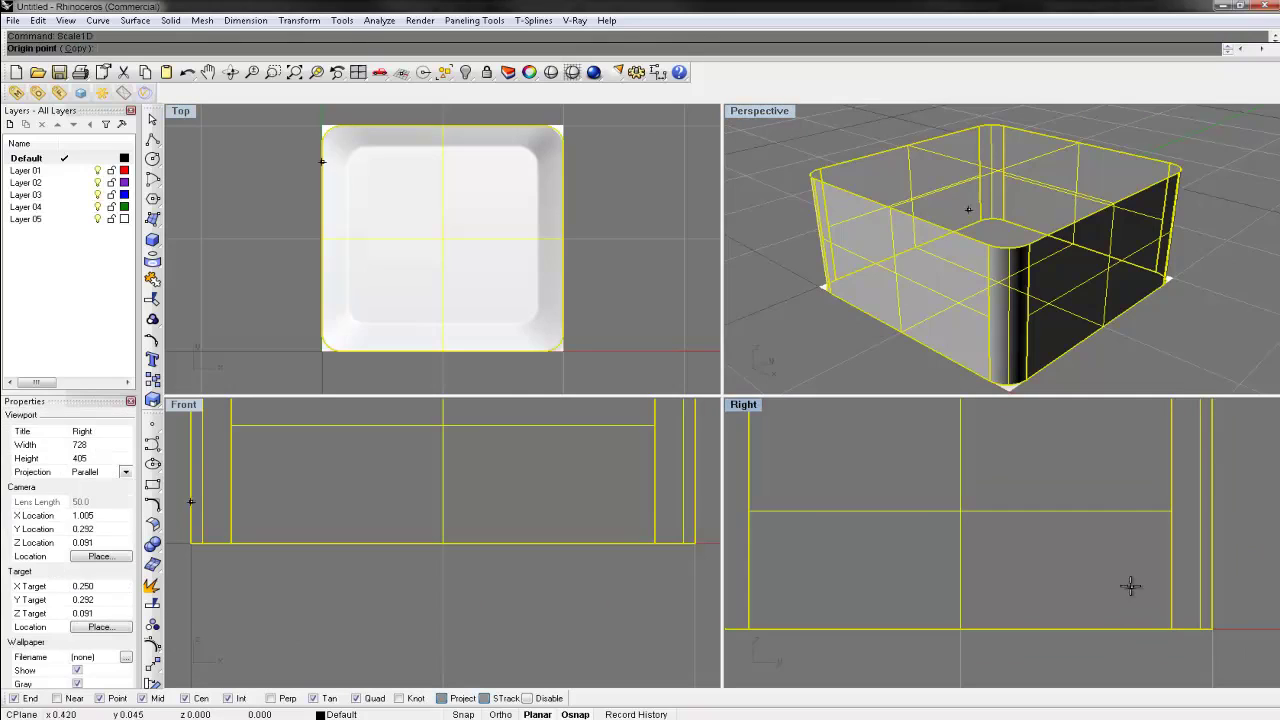
left_click(958, 627)
scroll(957, 603, "down", 4)
left_click(959, 465)
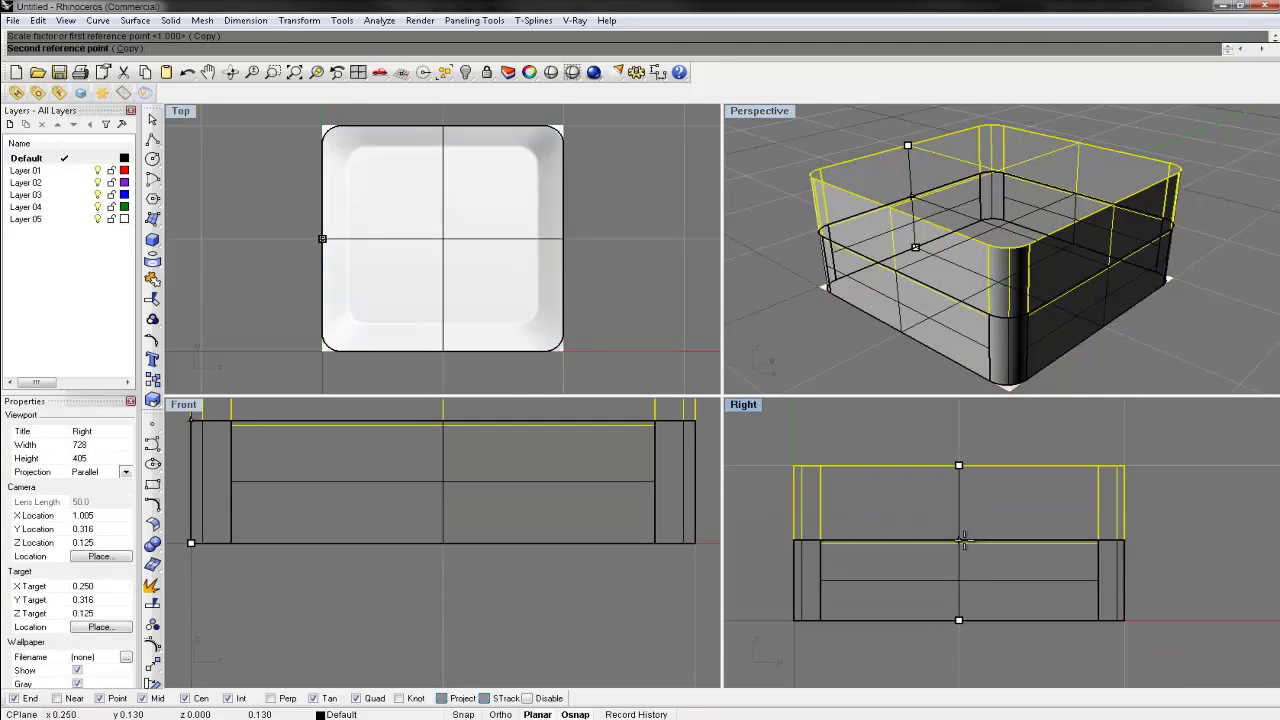
key("Return")
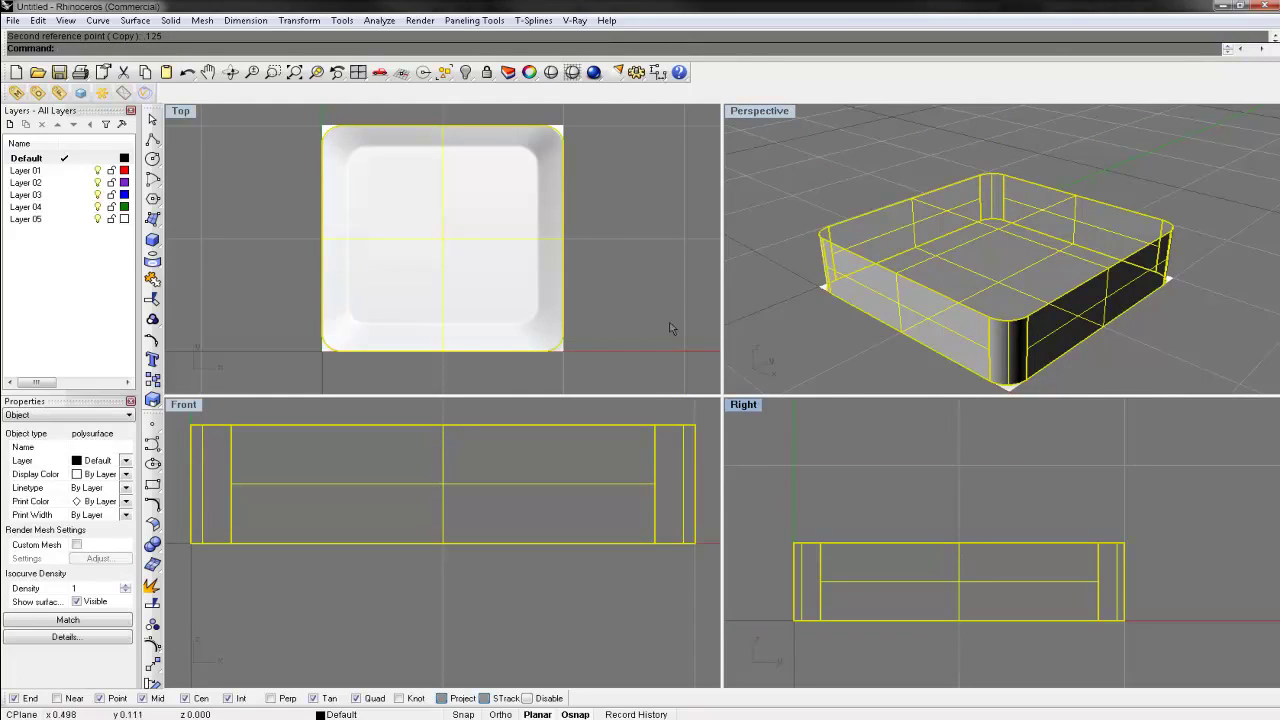
Step: Explode the filleted box into separate surfaces and turn on their control points
left_click(568, 177)
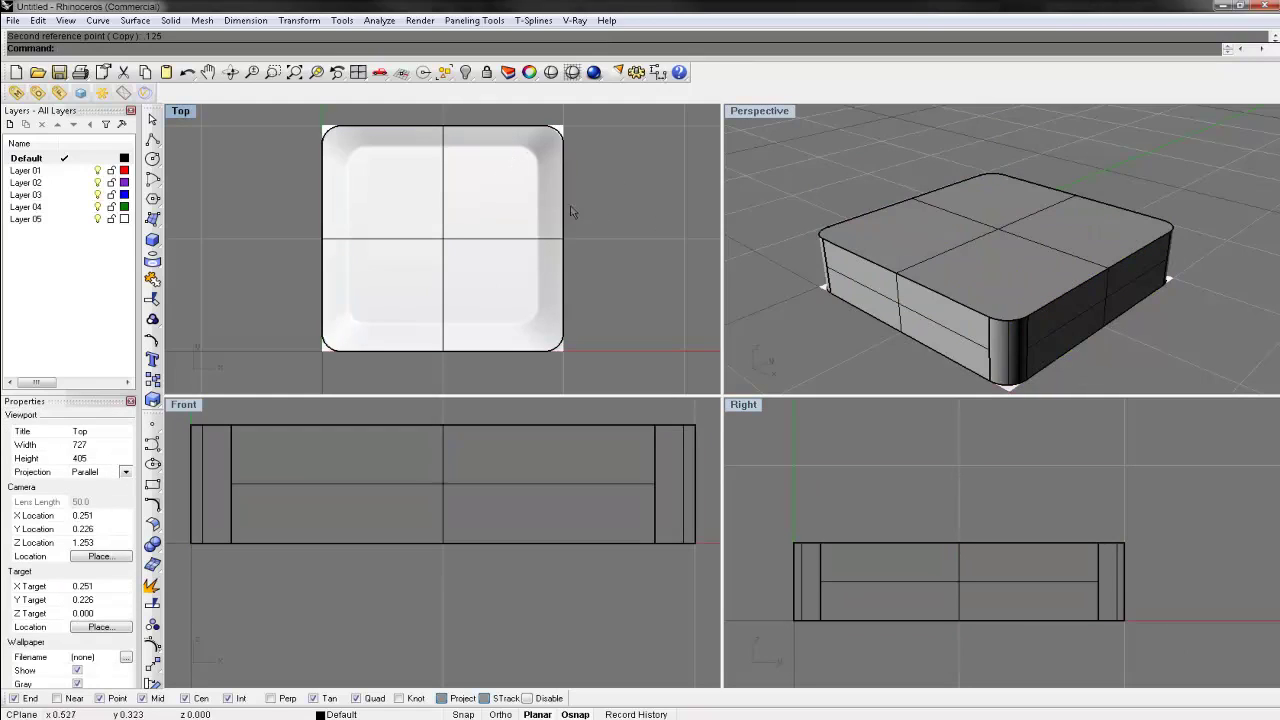
left_click(446, 211)
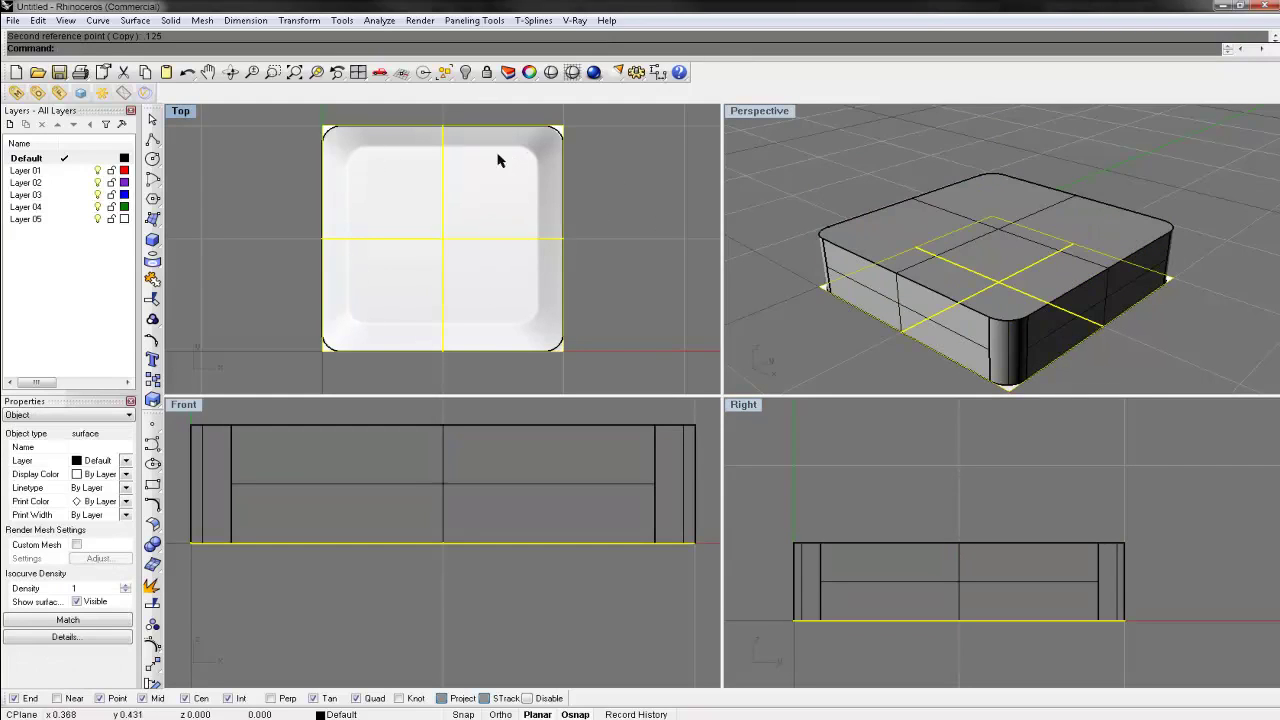
left_click(903, 254)
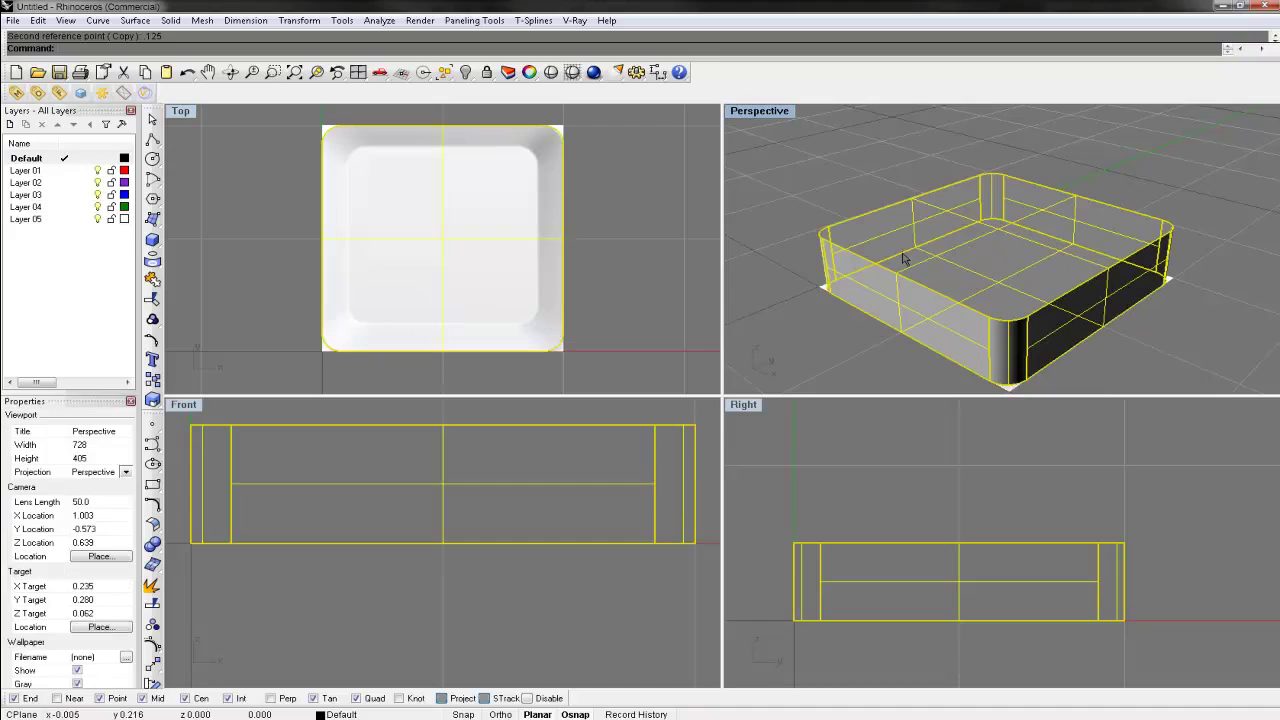
type("Explode")
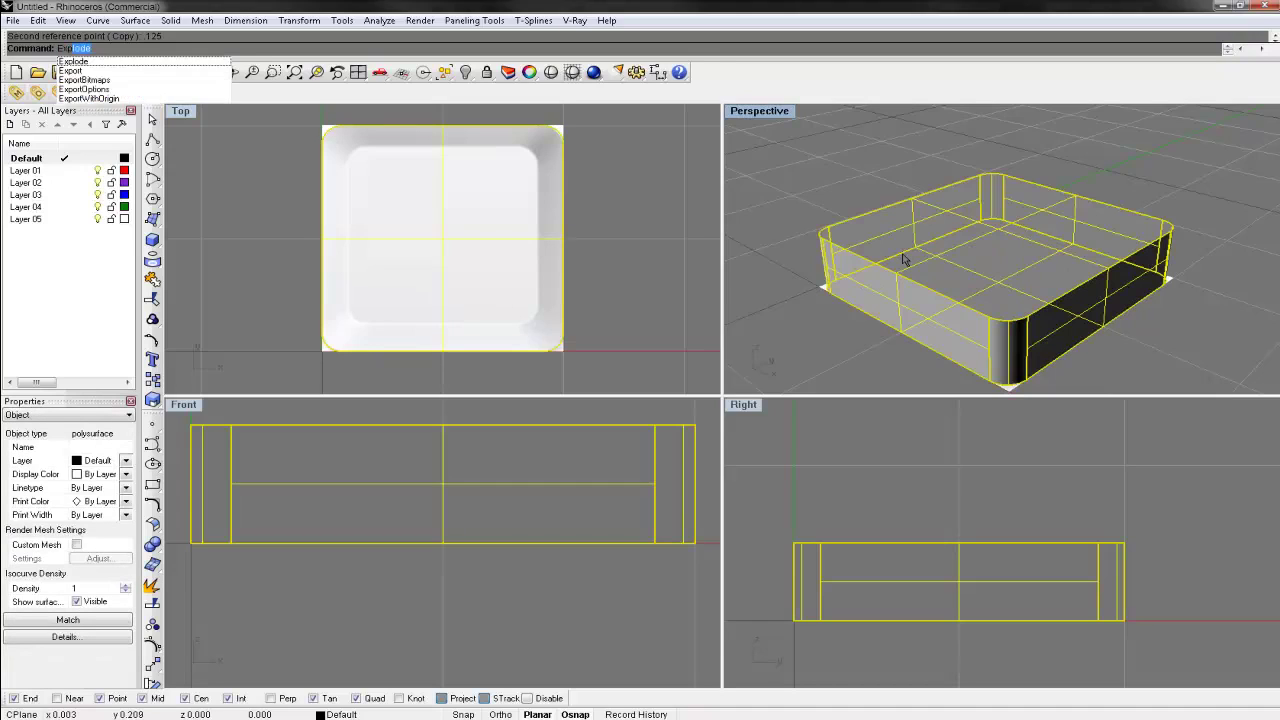
key("Return")
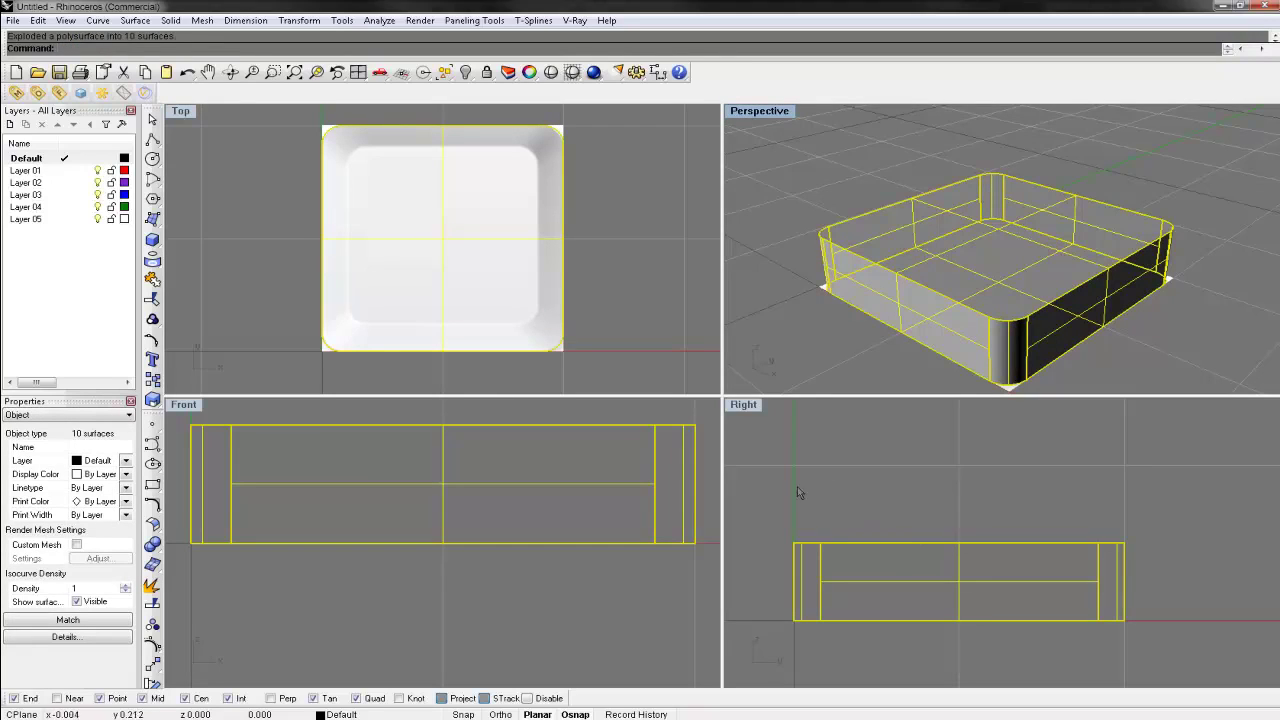
left_click(152, 625)
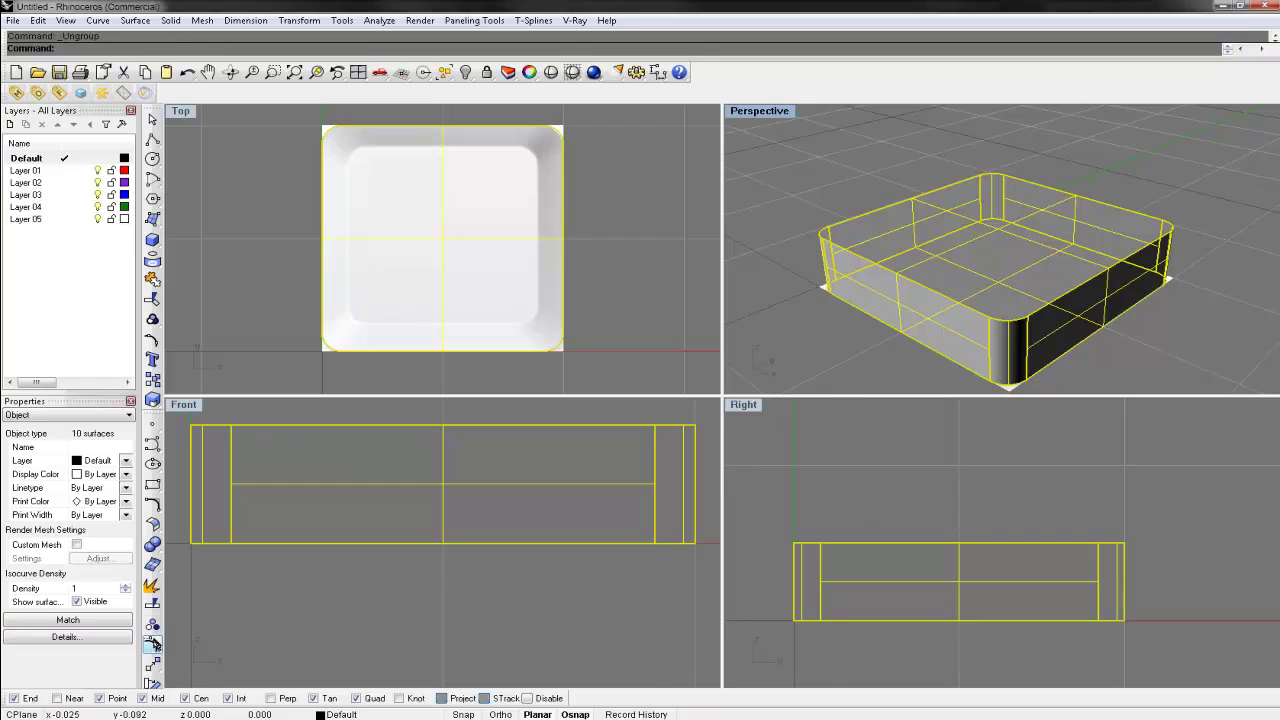
scroll(790, 545, "down", 3)
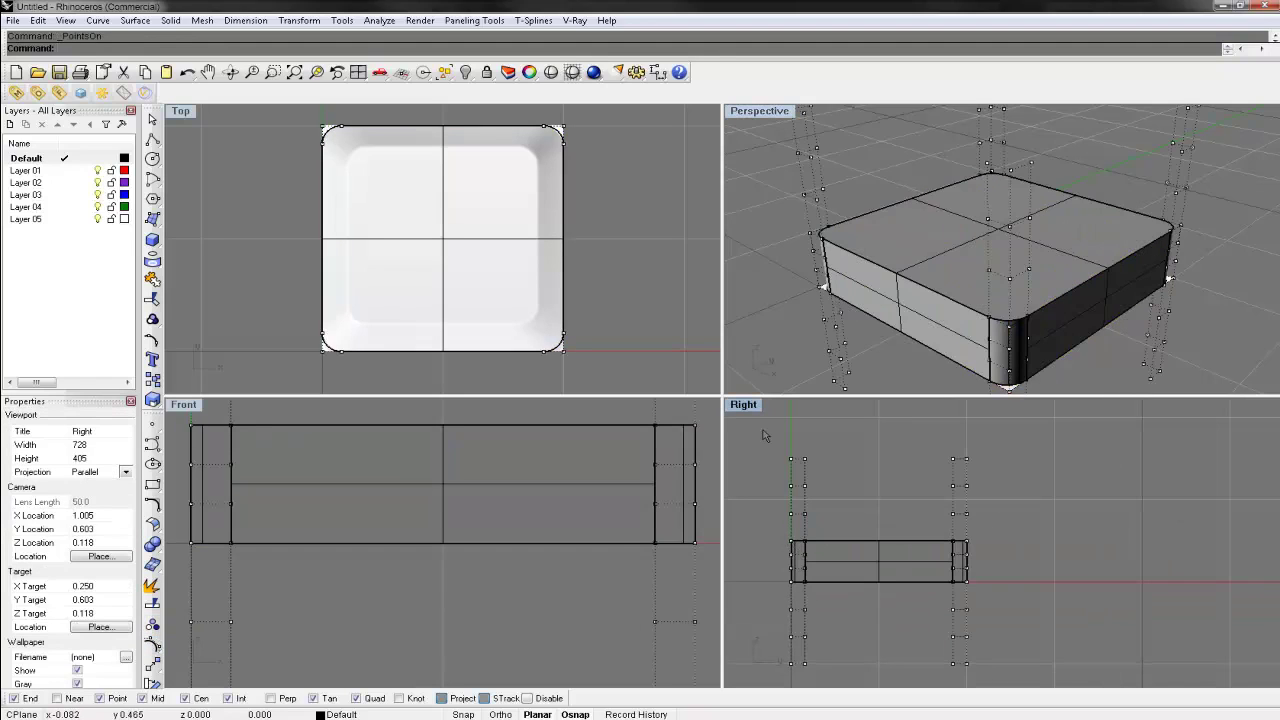
Step: Scale all control points above the base inward with Scale2D about the key's centre to match the image's inner outline
left_click_drag(990, 556, 1010, 562)
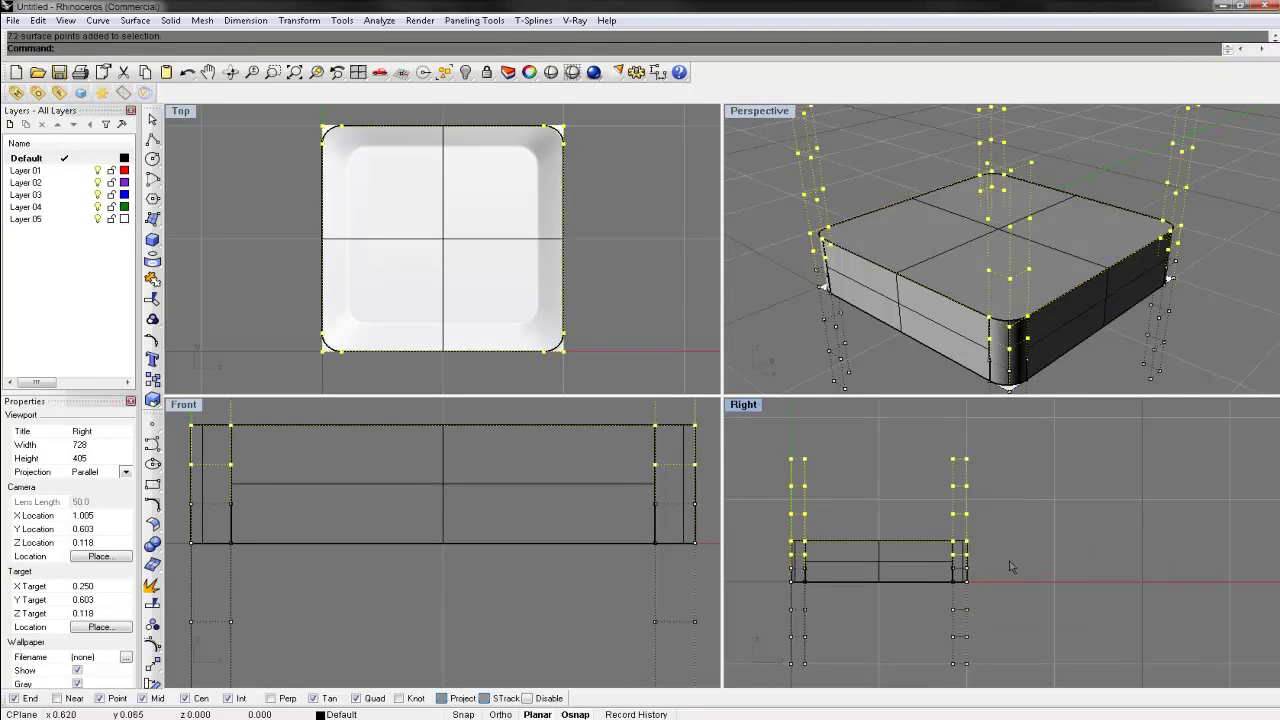
left_click_drag(767, 437, 1012, 572, "shift")
right_click_drag(568, 245, 586, 265)
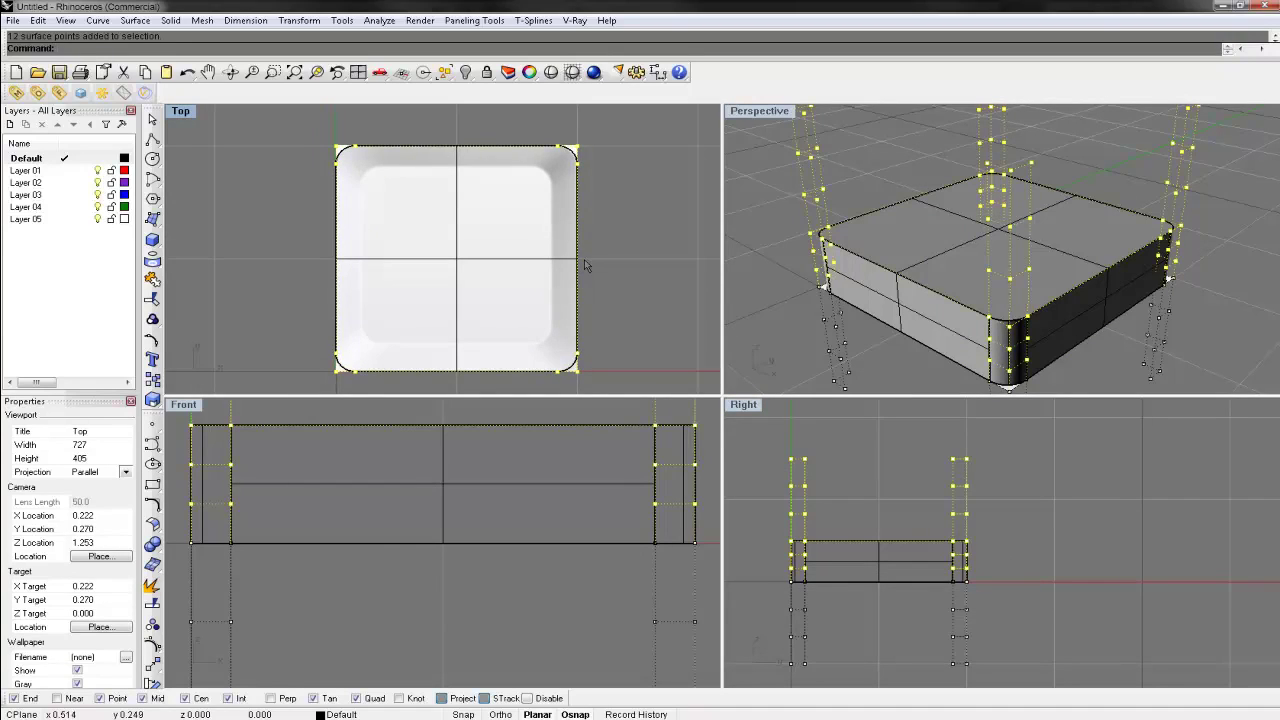
key("Return")
left_click(456, 259)
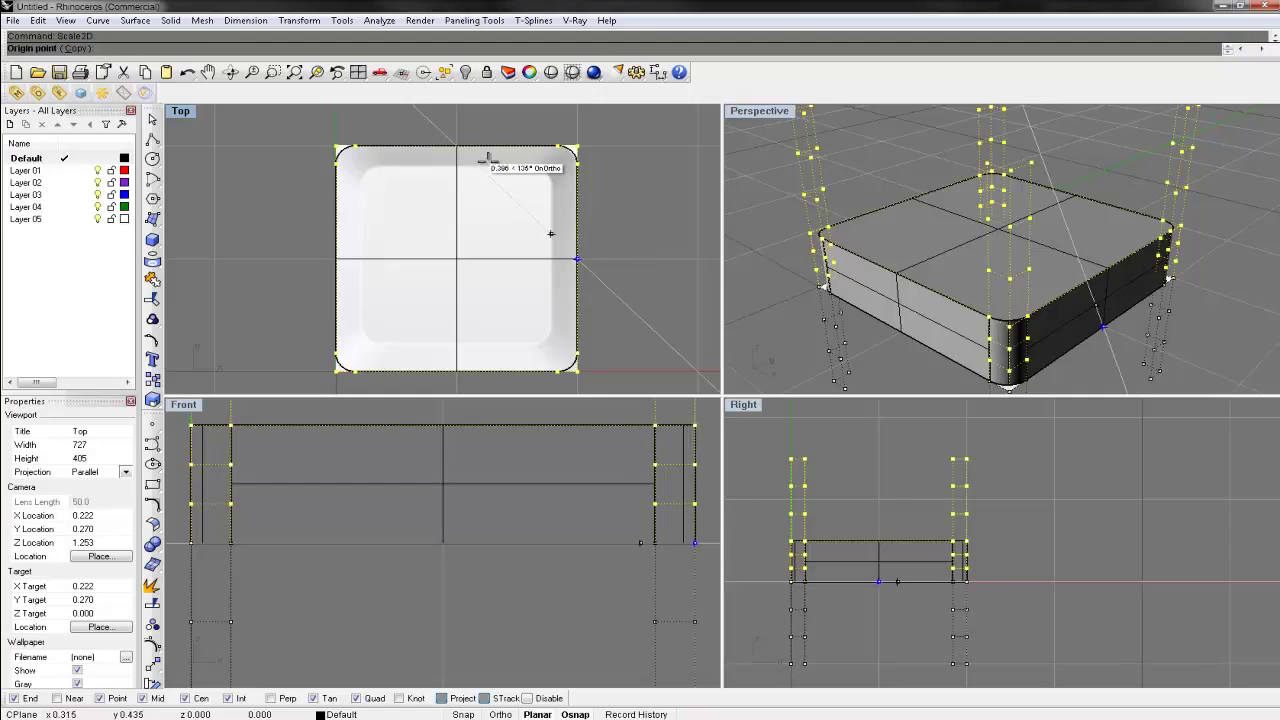
left_click(645, 250)
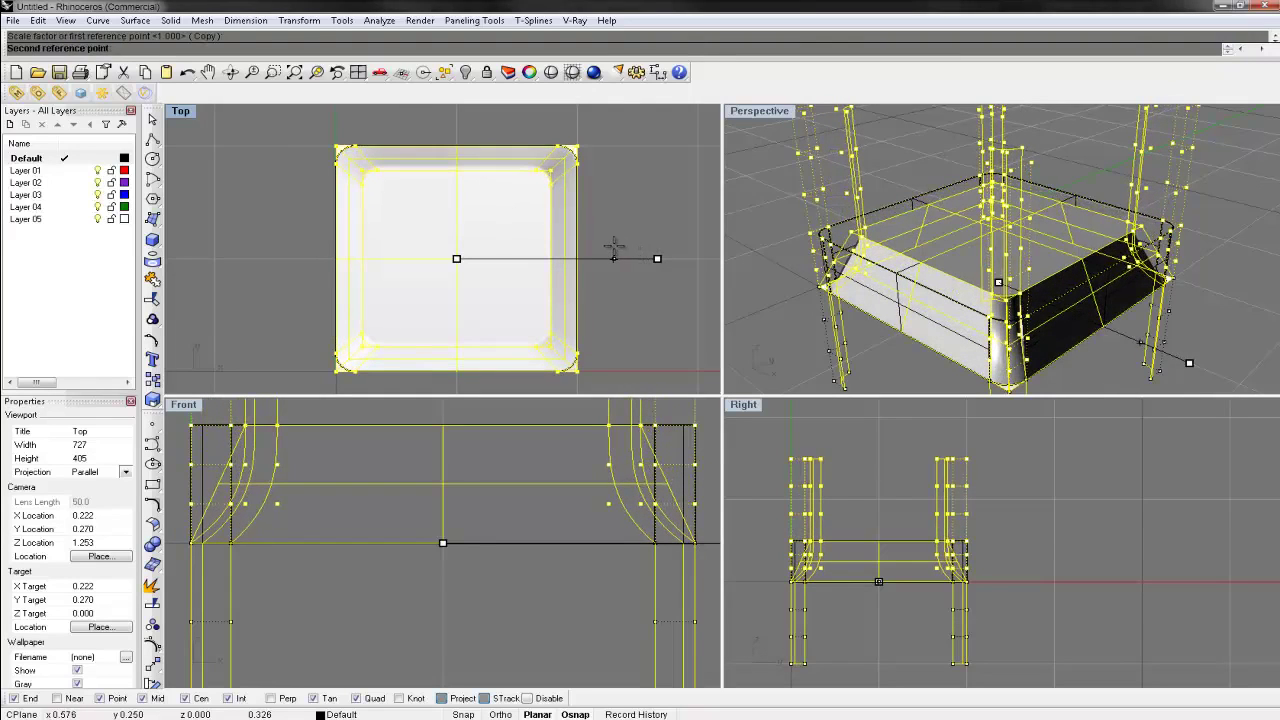
left_click(615, 246)
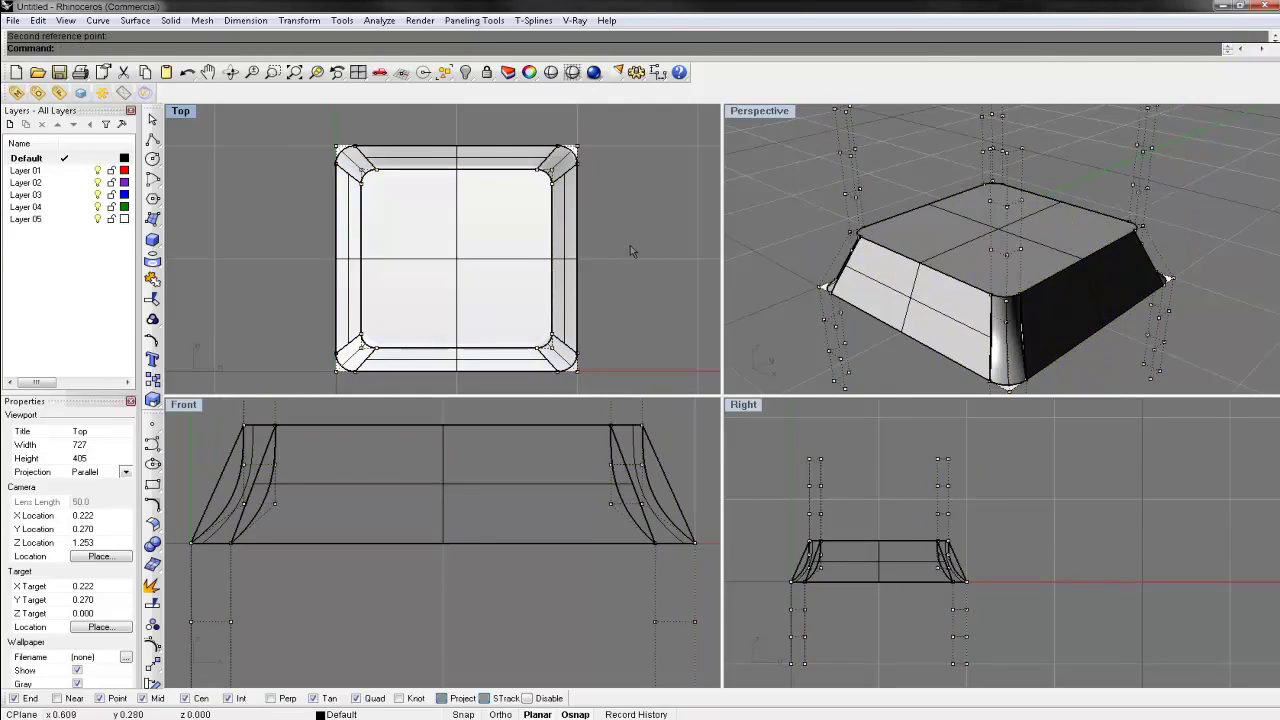
Step: Join all the key's surfaces and open the document's render properties
key("ctrl+a")
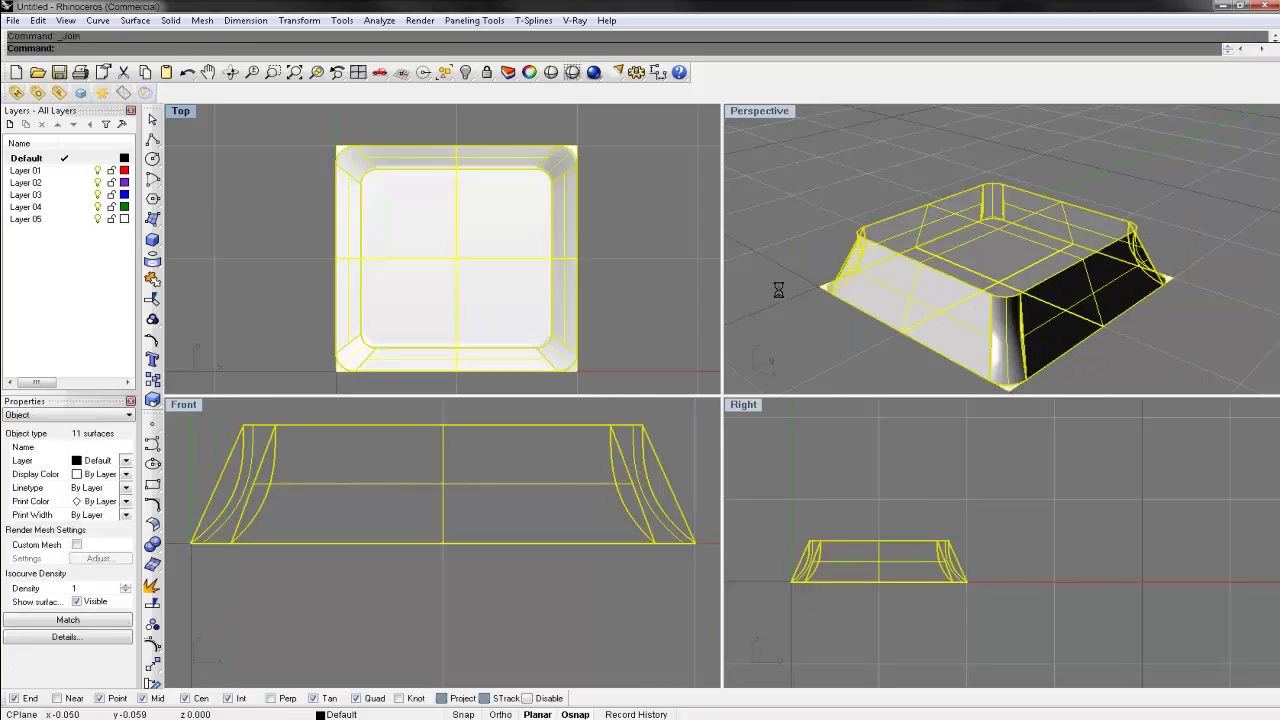
left_click(530, 73)
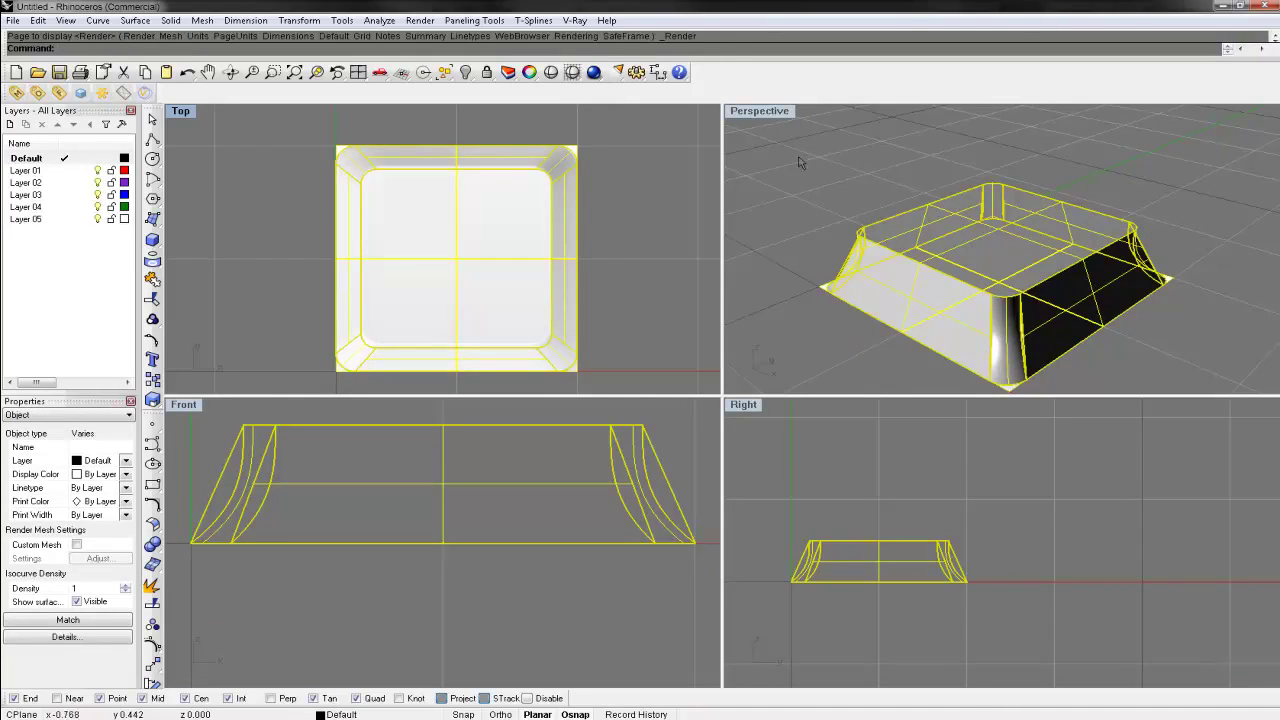
Step: Explode the joined key polysurface into separate surfaces
double_click(783, 111)
left_click(963, 210)
right_click_drag(963, 210, 480, 211)
scroll(766, 528, "up", 6)
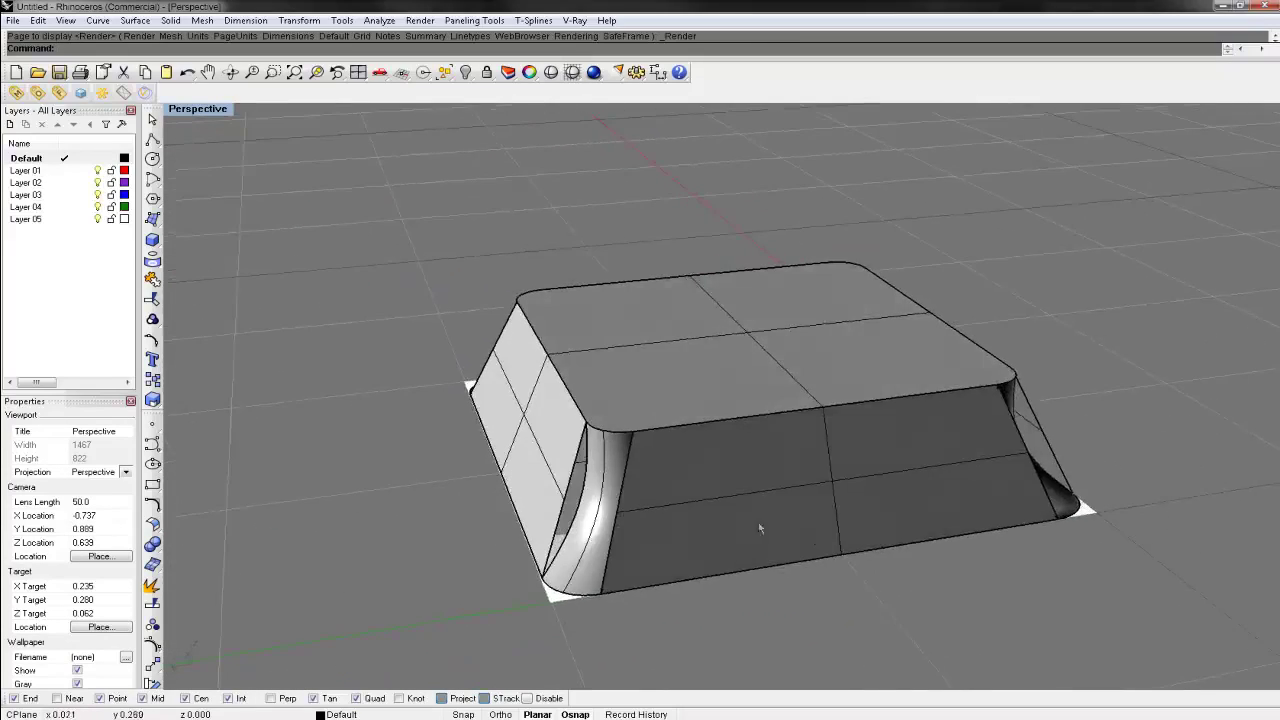
left_click(614, 474)
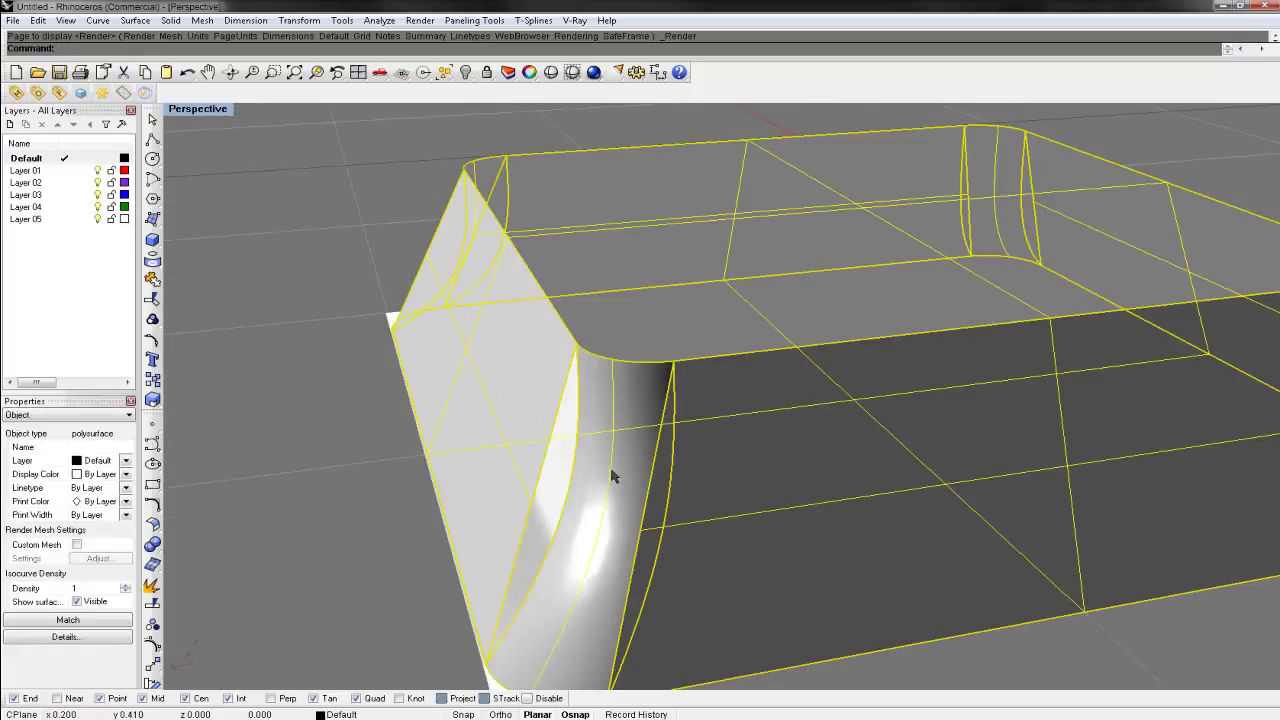
type("explode")
key("Return")
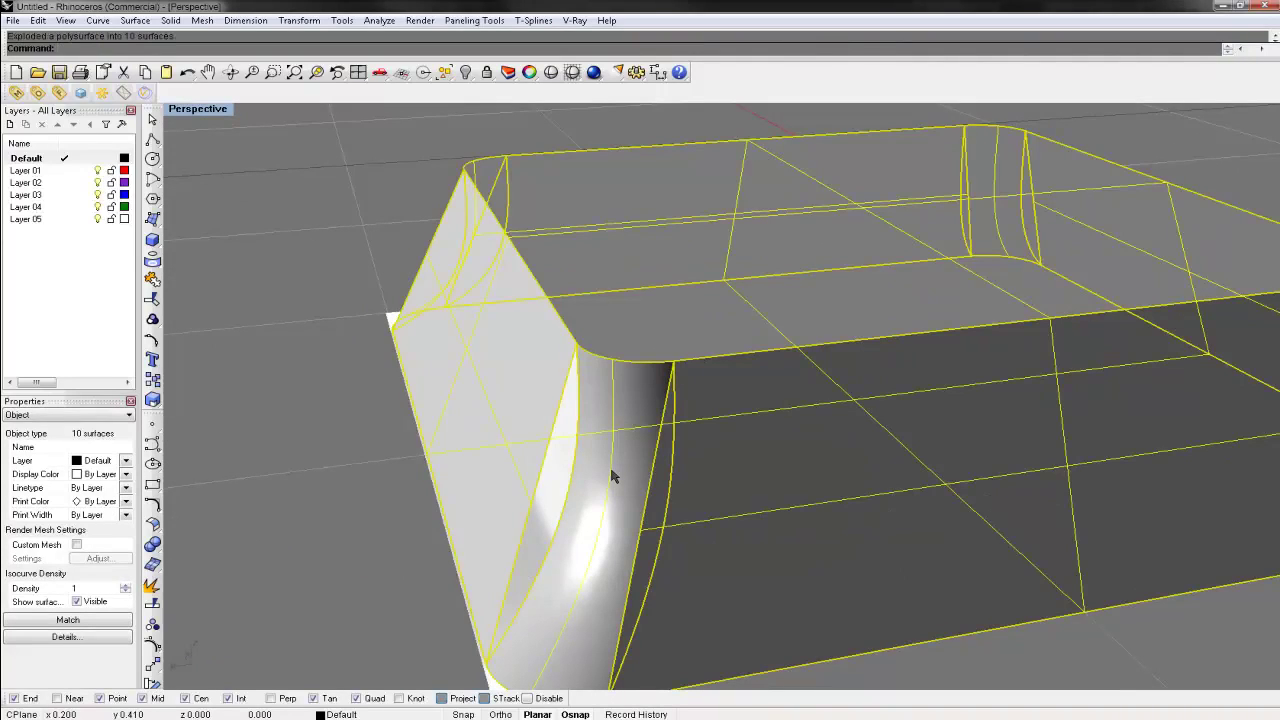
Step: Delete the four curved corner surfaces between the key's side walls
left_click(574, 480)
left_click(608, 518)
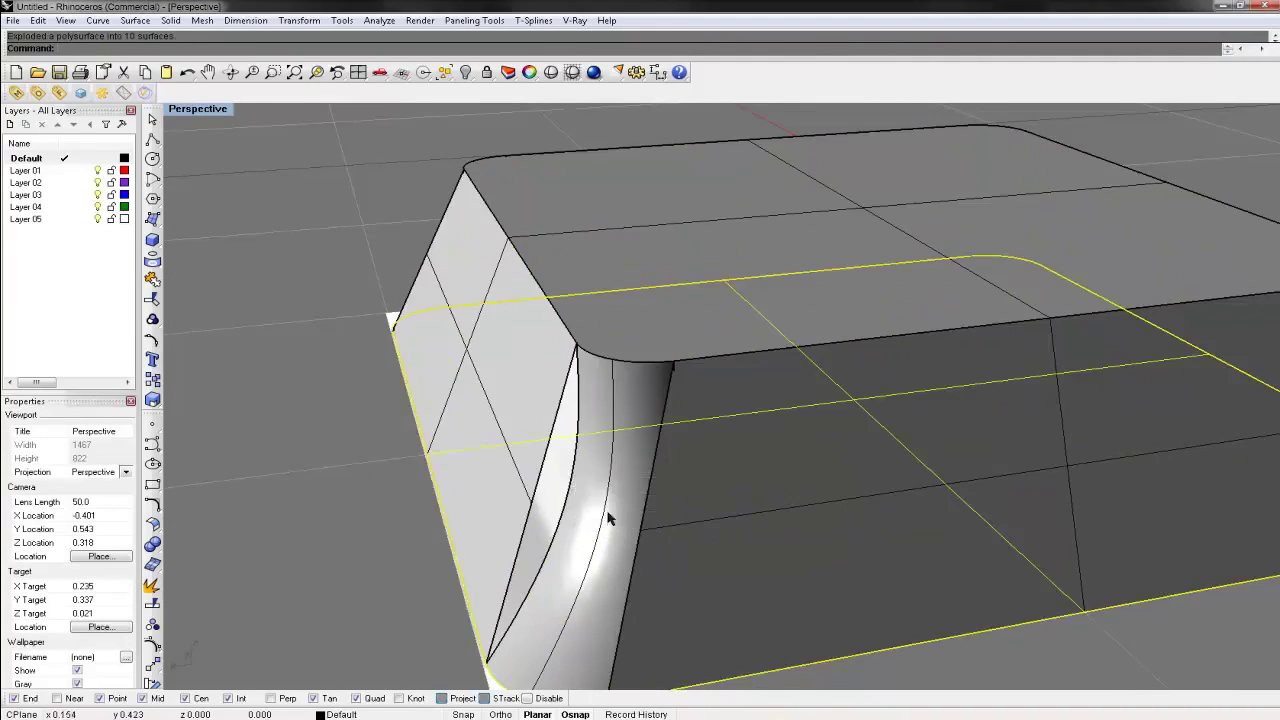
key("Delete")
scroll(608, 518, "down", 4)
right_click_drag(600, 457, 423, 391)
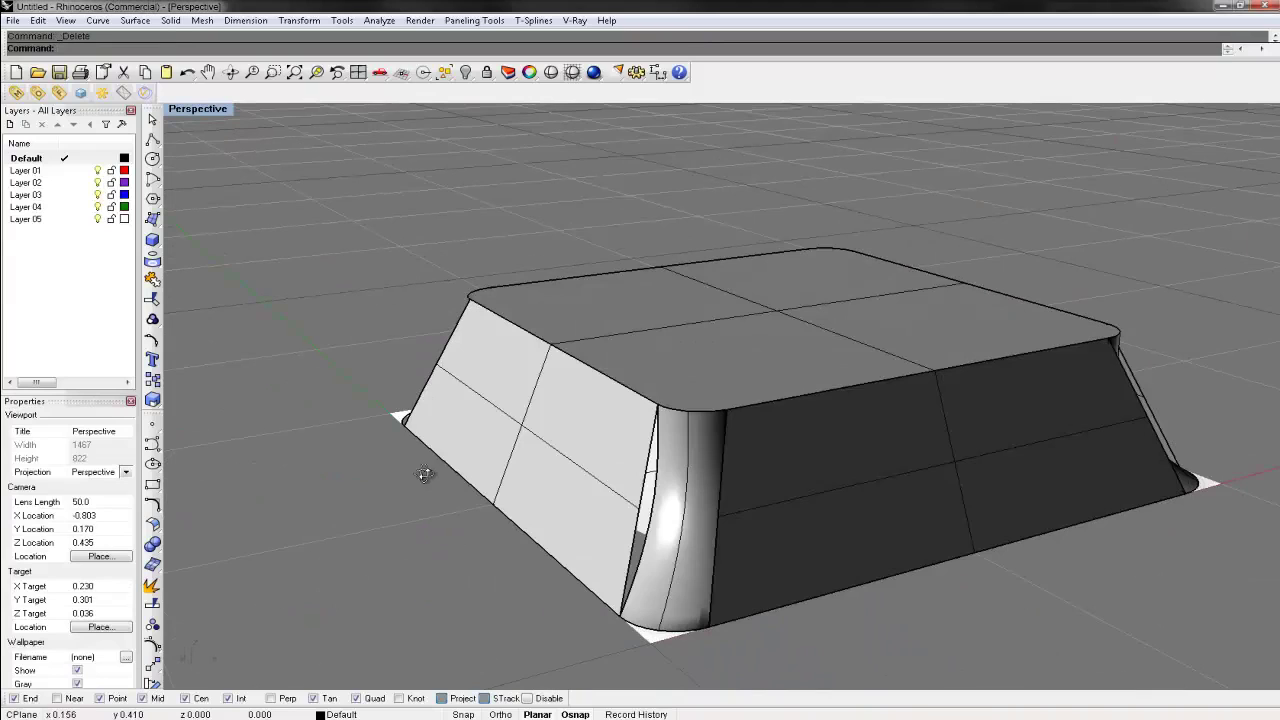
left_click(646, 507)
key("Delete")
right_click_drag(840, 527, 949, 517)
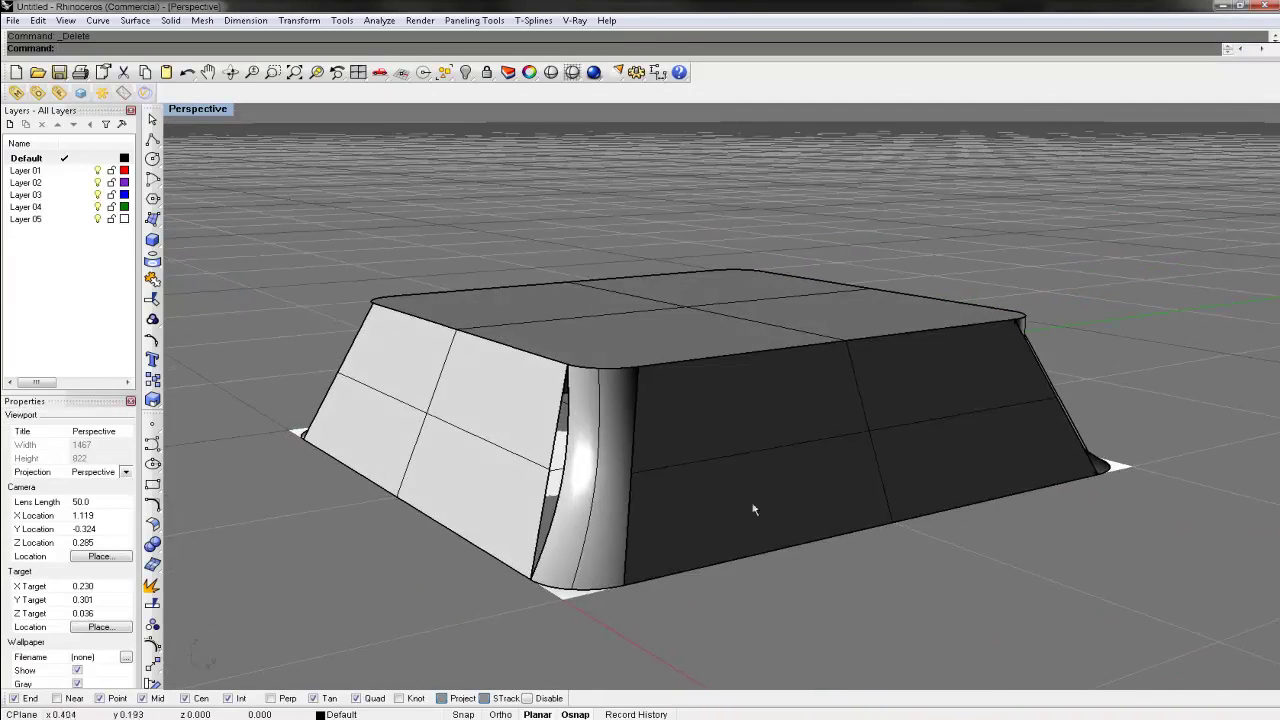
left_click(606, 504)
key("Delete")
right_click_drag(1170, 478, 850, 511)
left_click(748, 539)
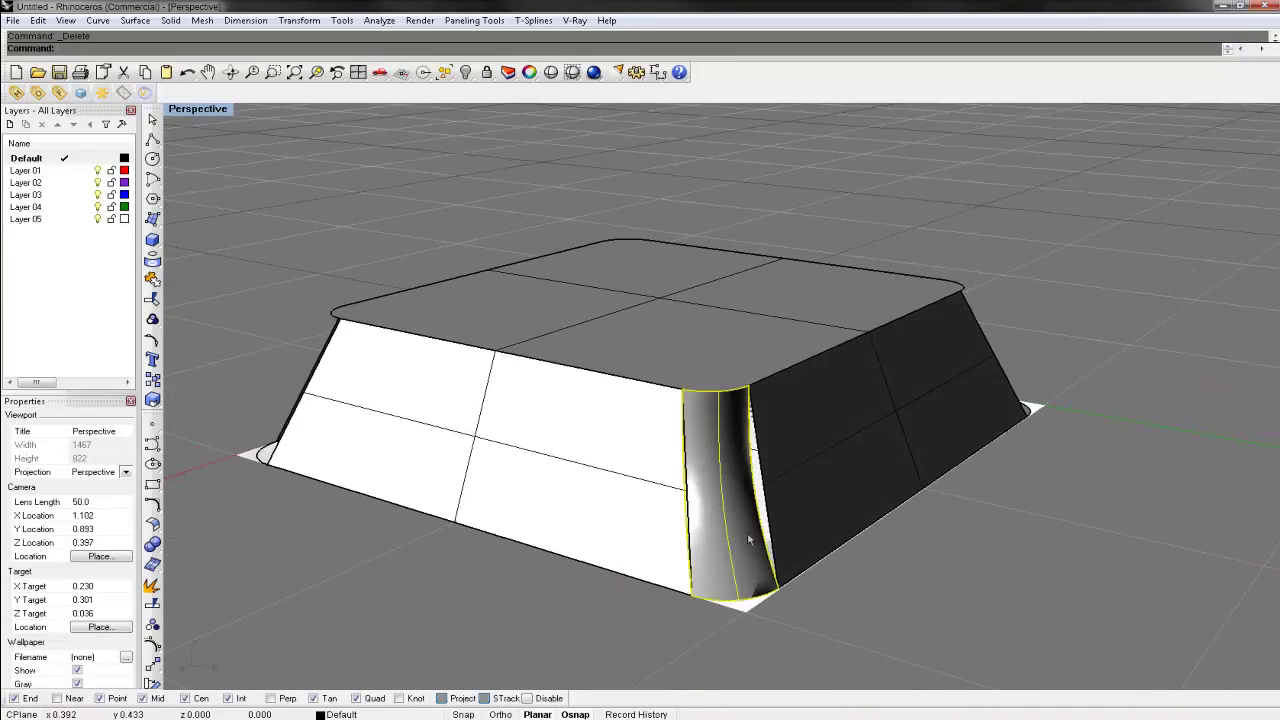
right_click_drag(749, 540, 928, 528)
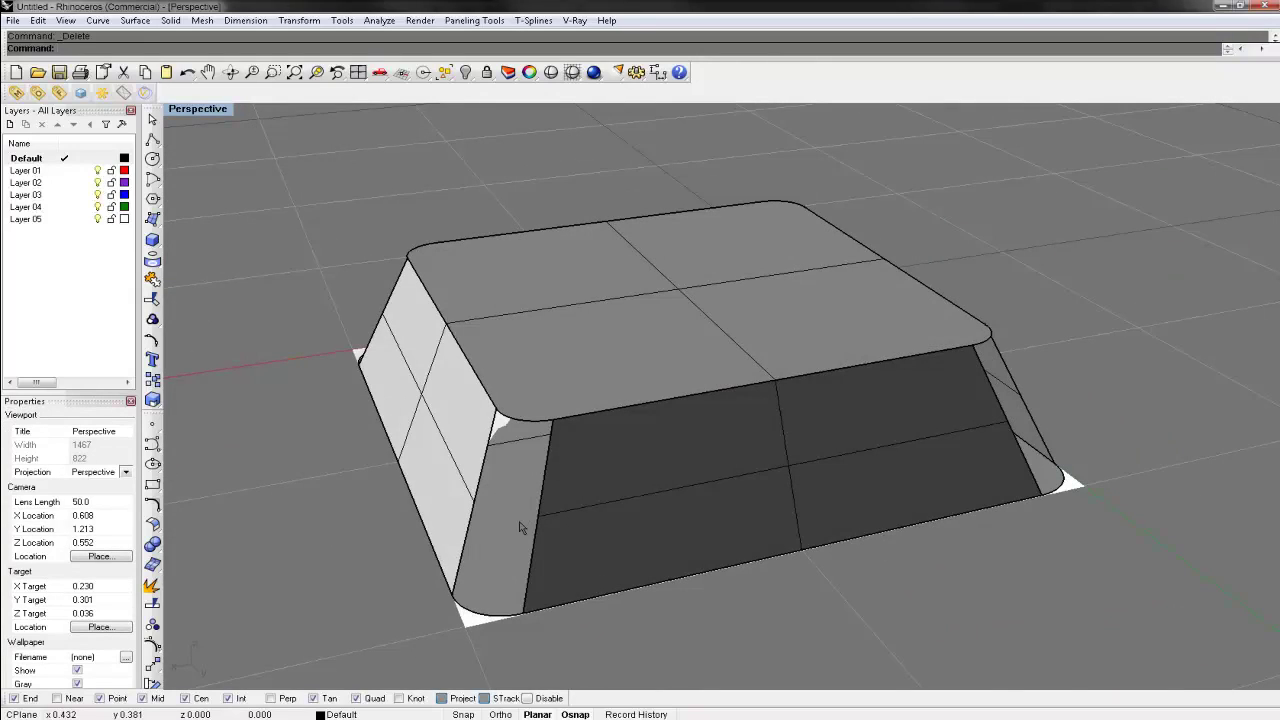
Step: Sweep a new surface into one open corner of the key and select it
type("Sweew")
key("Escape")
key("ctrl+z")
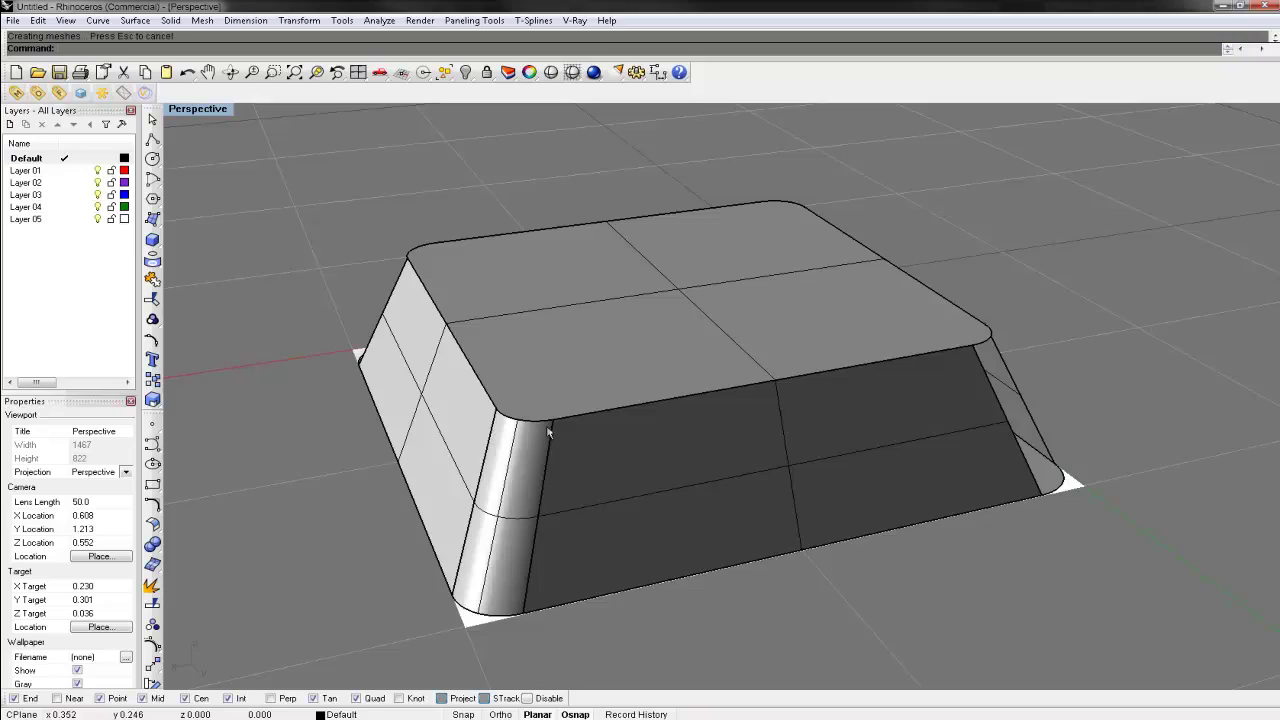
right_click_drag(612, 478, 589, 483)
left_click(471, 494)
type("R")
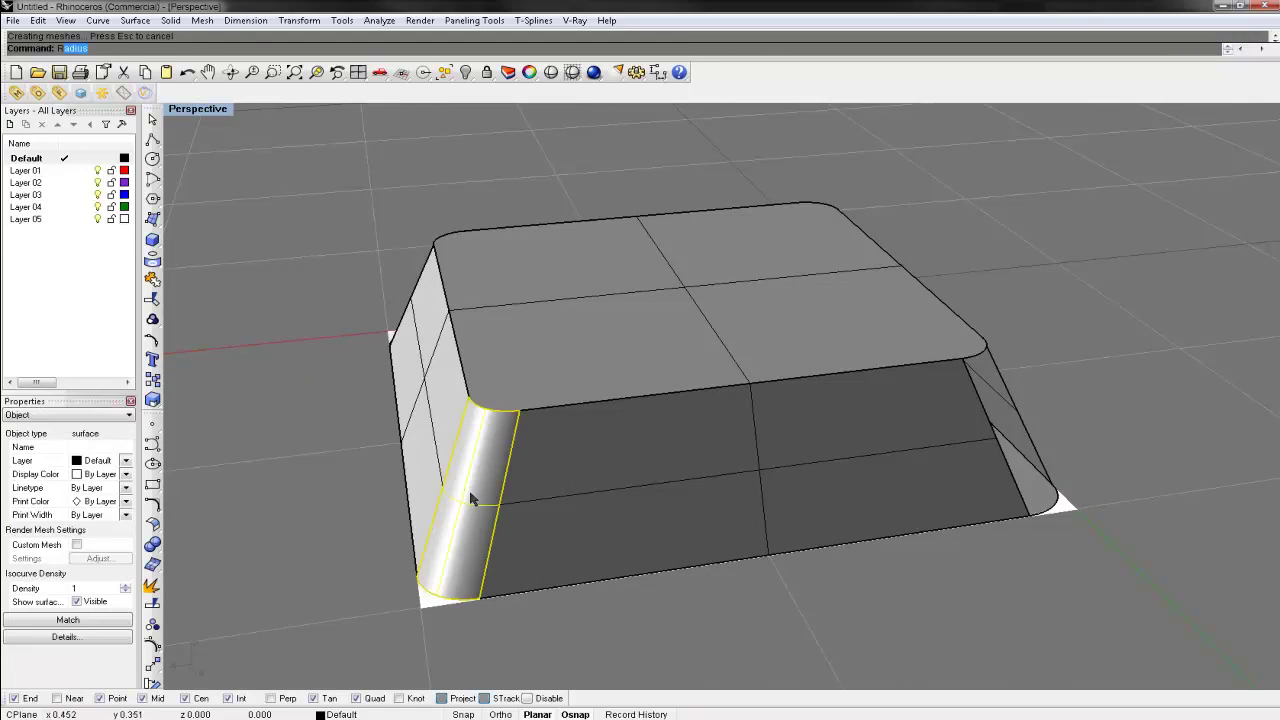
type("otate")
key("Return")
double_click(225, 108)
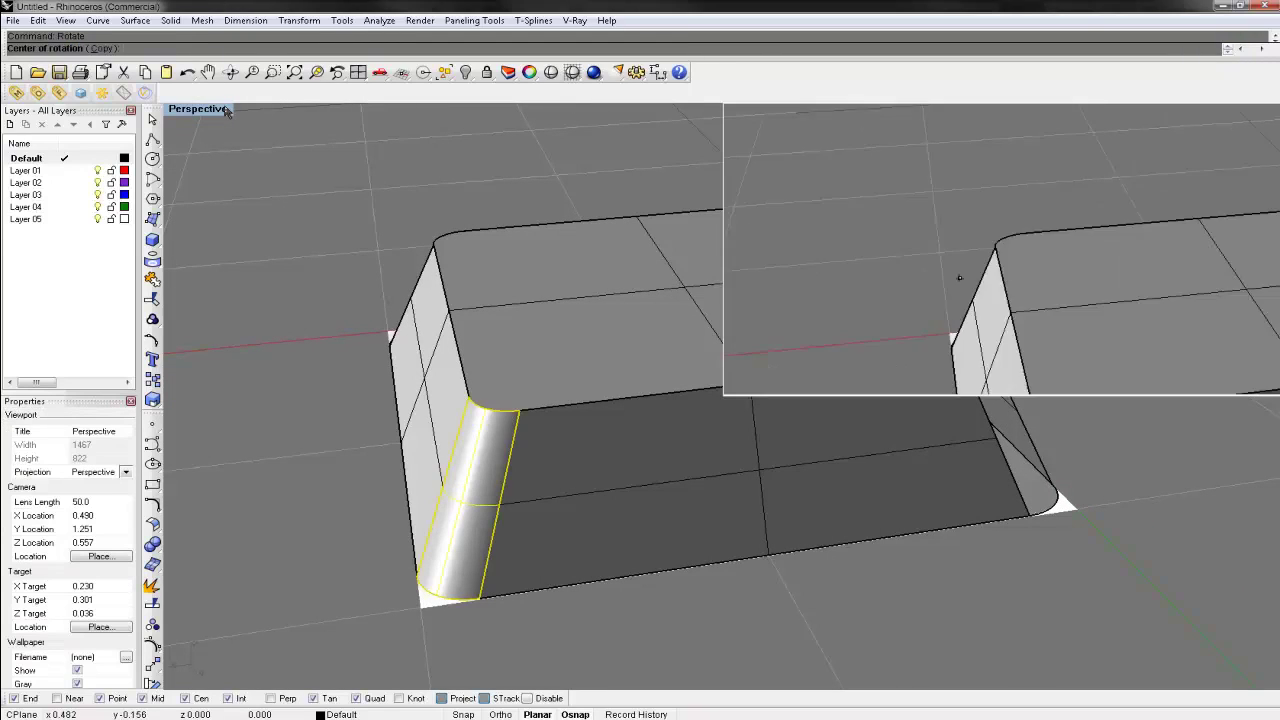
double_click(222, 109)
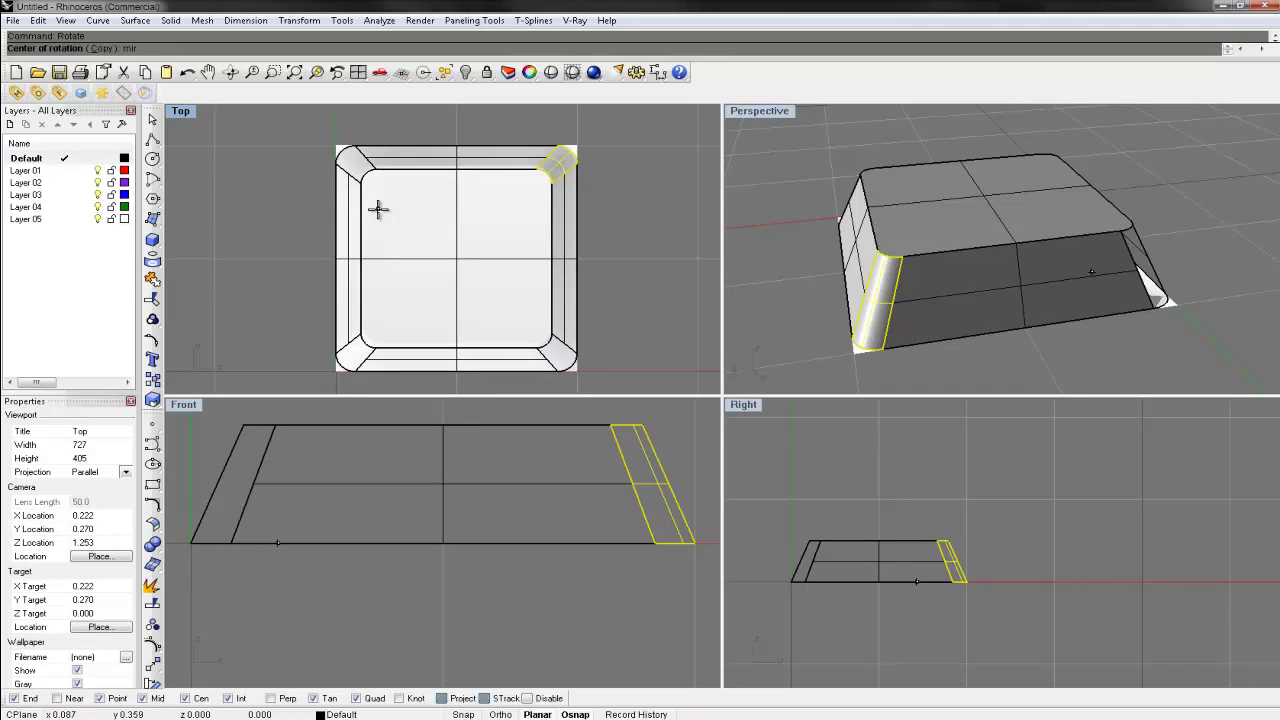
key("Escape")
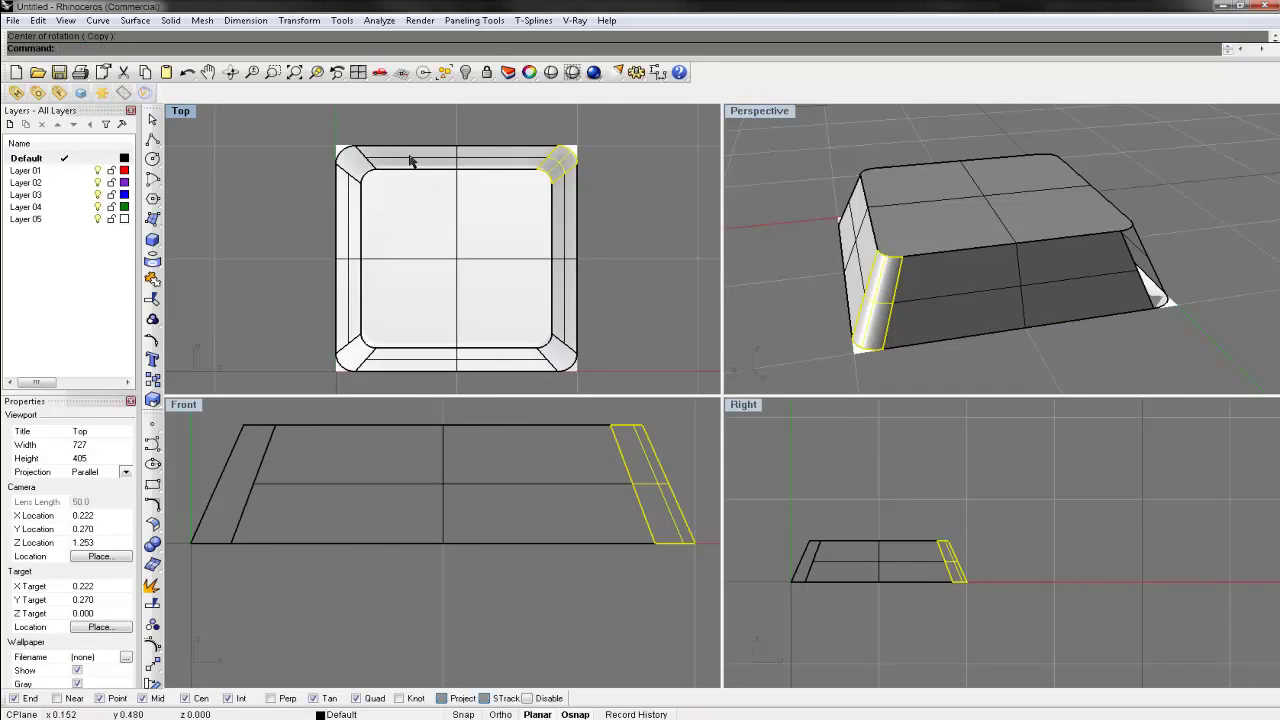
Step: Mirror the new corner surface across the key's vertical centre line in Top view, and mirror both corners across its horizontal centre line
type("Mirror")
key("Return")
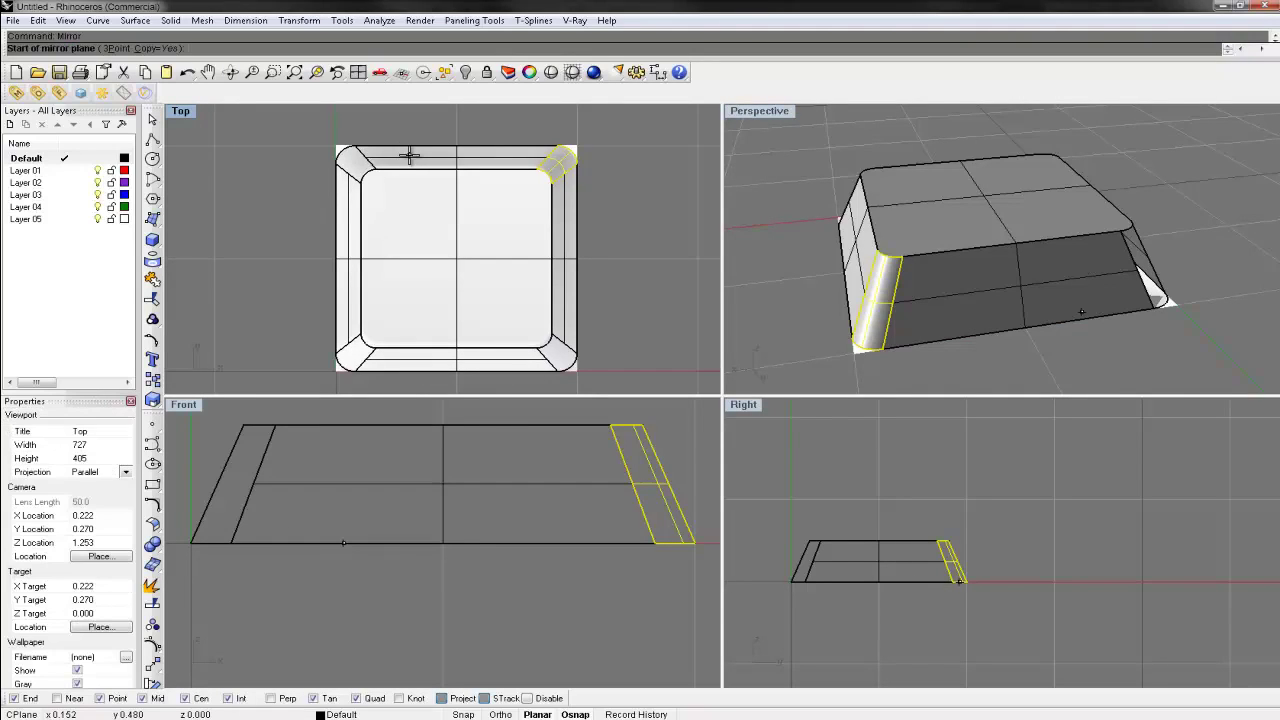
left_click(457, 147)
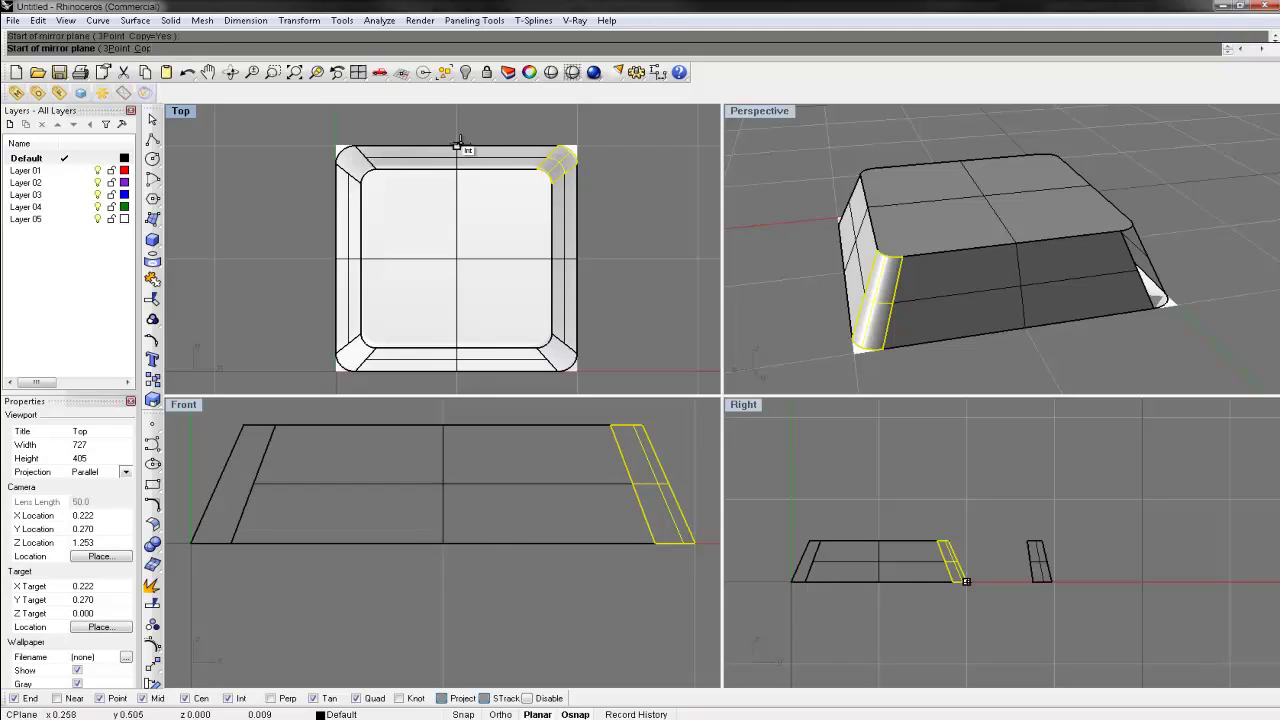
left_click(460, 254)
left_click_drag(318, 126, 437, 254, "shift")
right_click(520, 255)
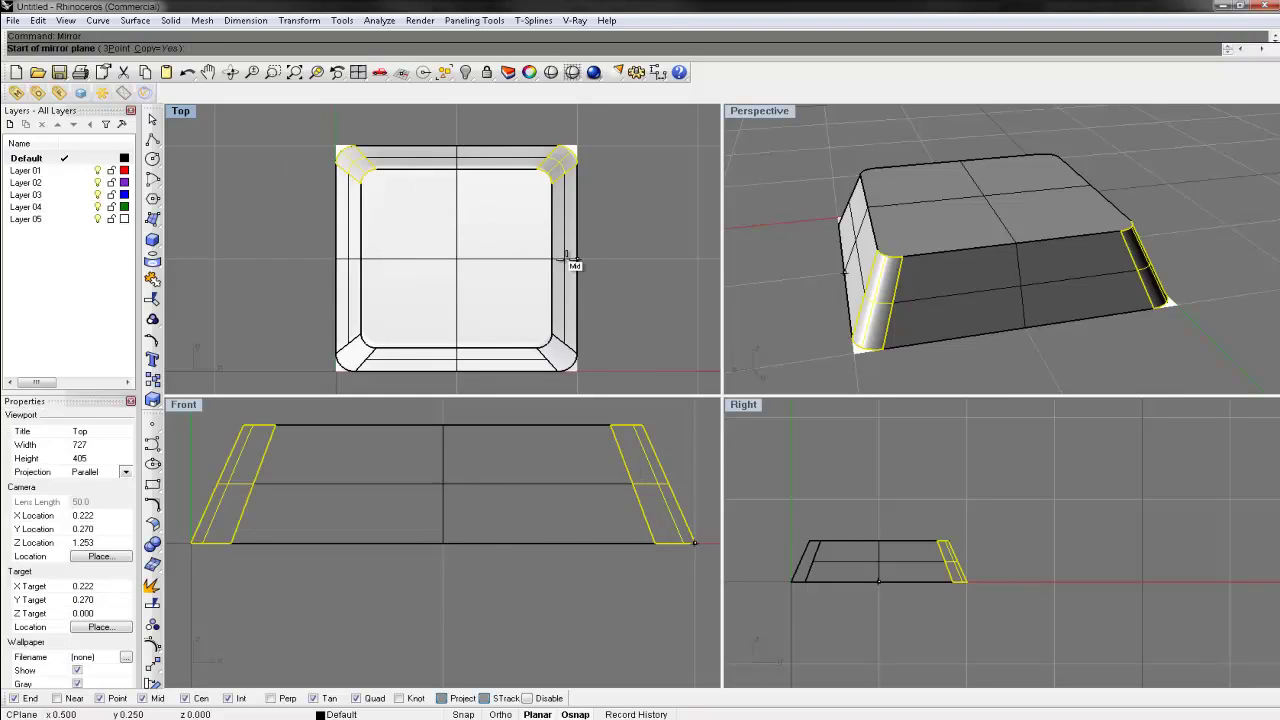
left_click(577, 258)
left_click(643, 256)
Step: Join all the key's surfaces into one polysurface
left_click(990, 190)
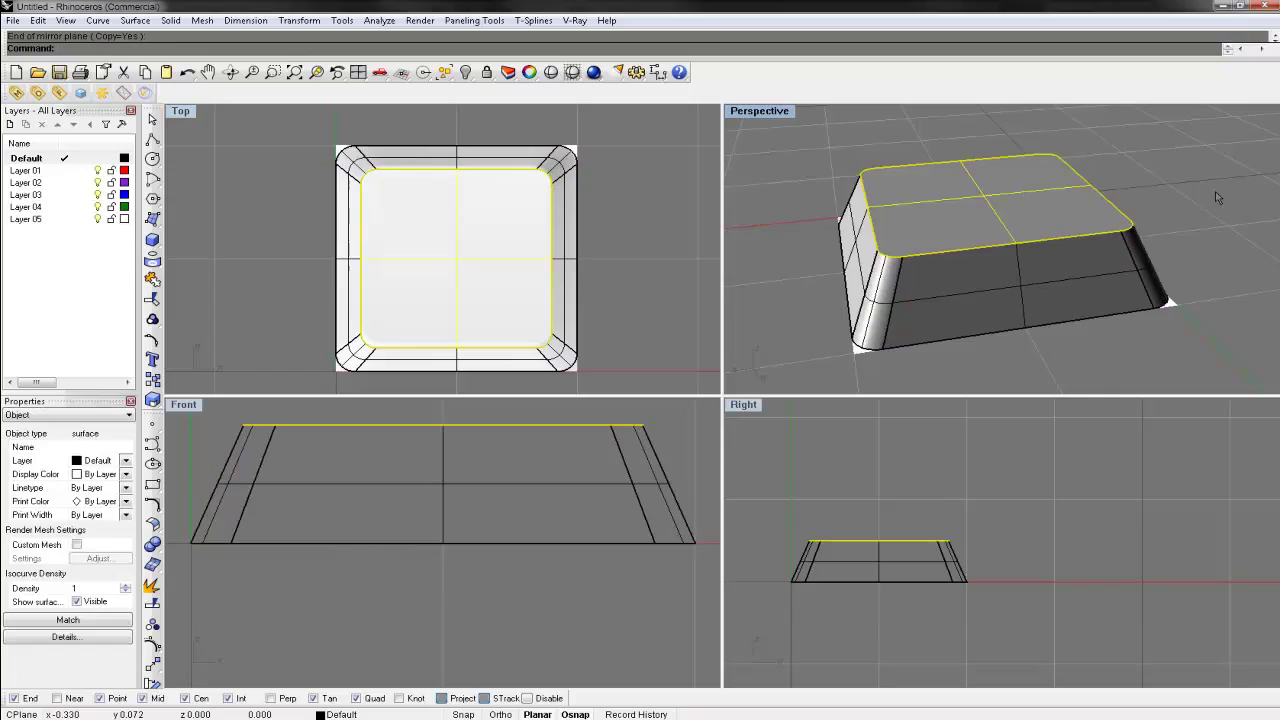
left_click(1217, 197)
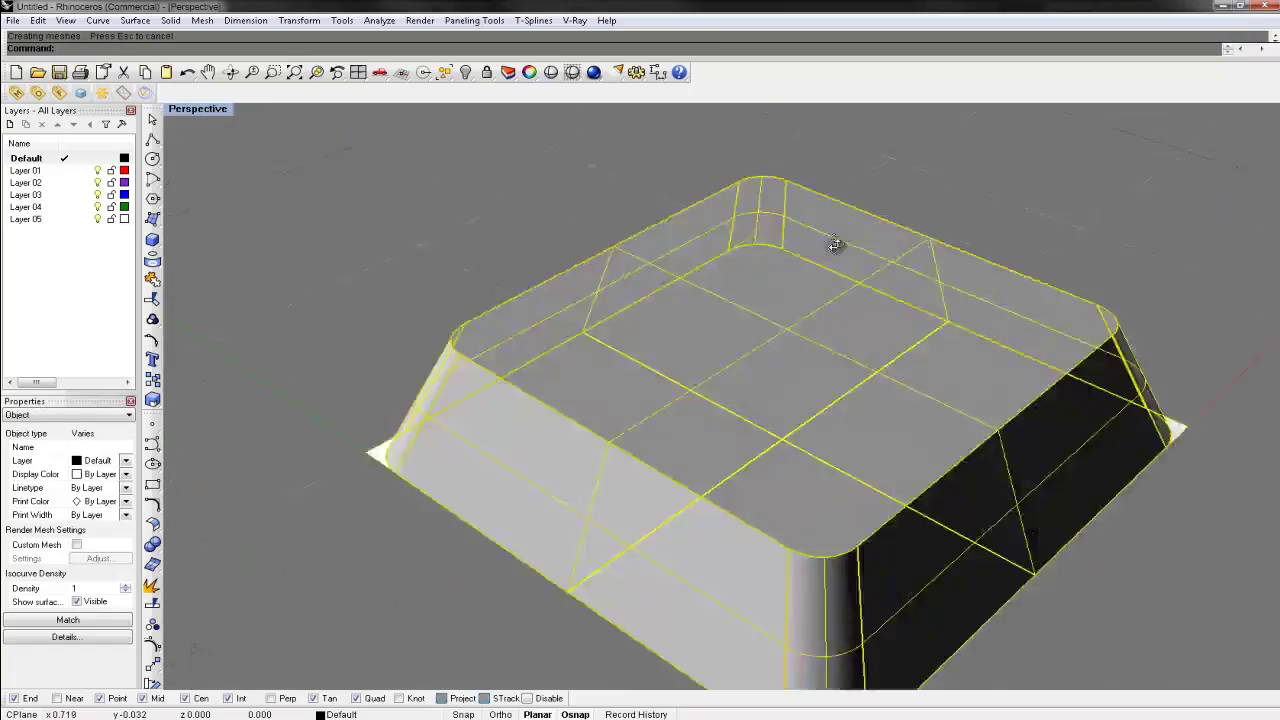
right_click_drag(836, 244, 832, 392)
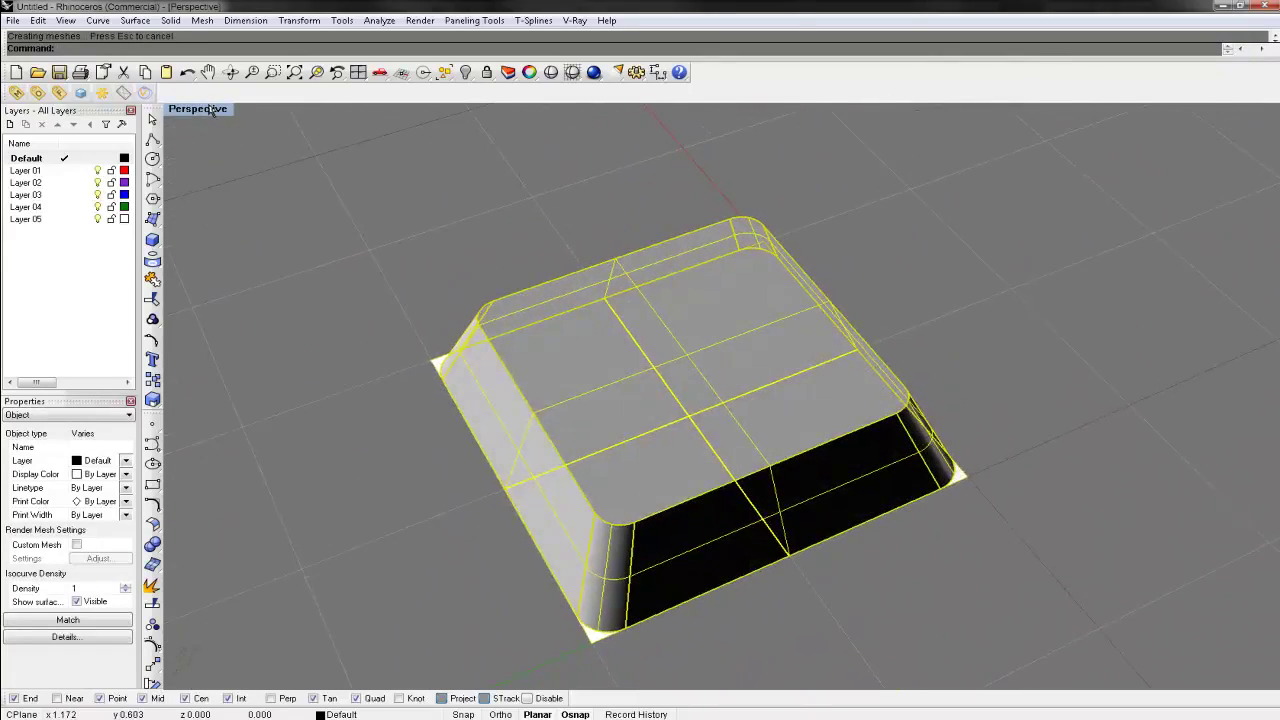
Step: Examine how the rebuilt key and its corners fit the reference image in Top view and how they look in Perspective
double_click(212, 110)
scroll(451, 163, "up", 3)
right_click_drag(451, 163, 391, 160)
right_click_drag(452, 208, 443, 217)
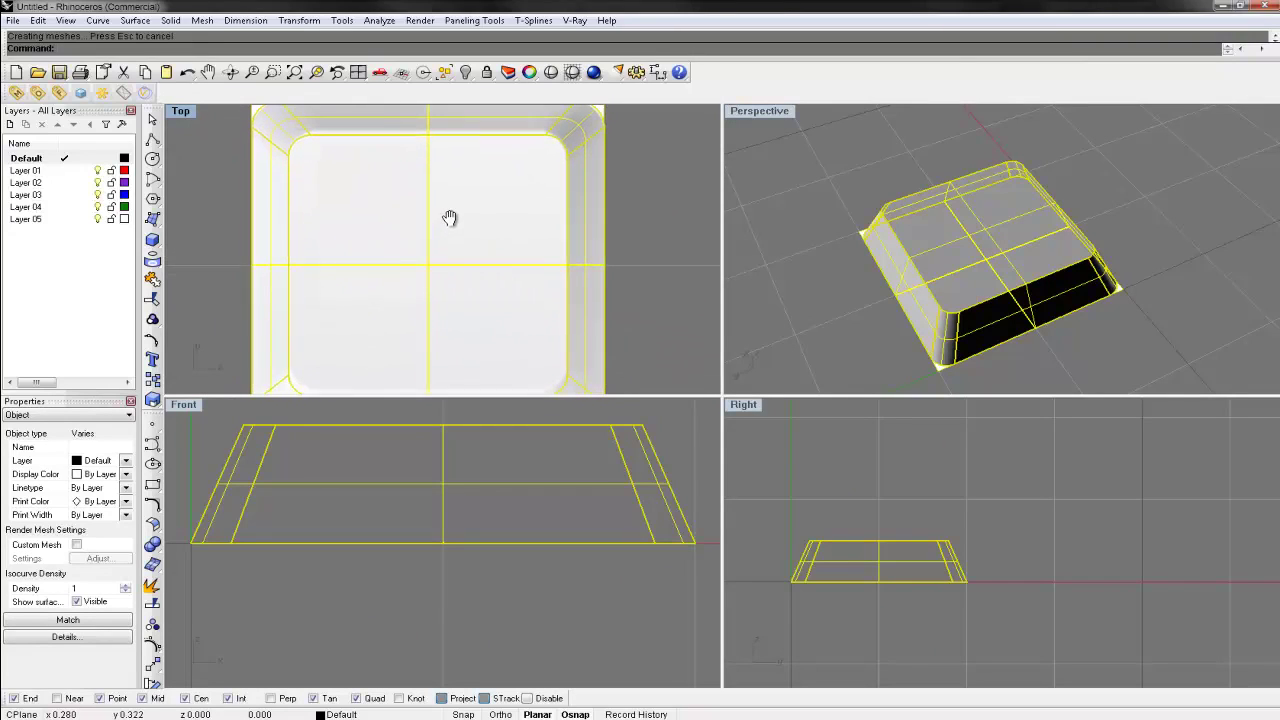
double_click(180, 110)
right_click_drag(657, 120, 672, 263, "ctrl")
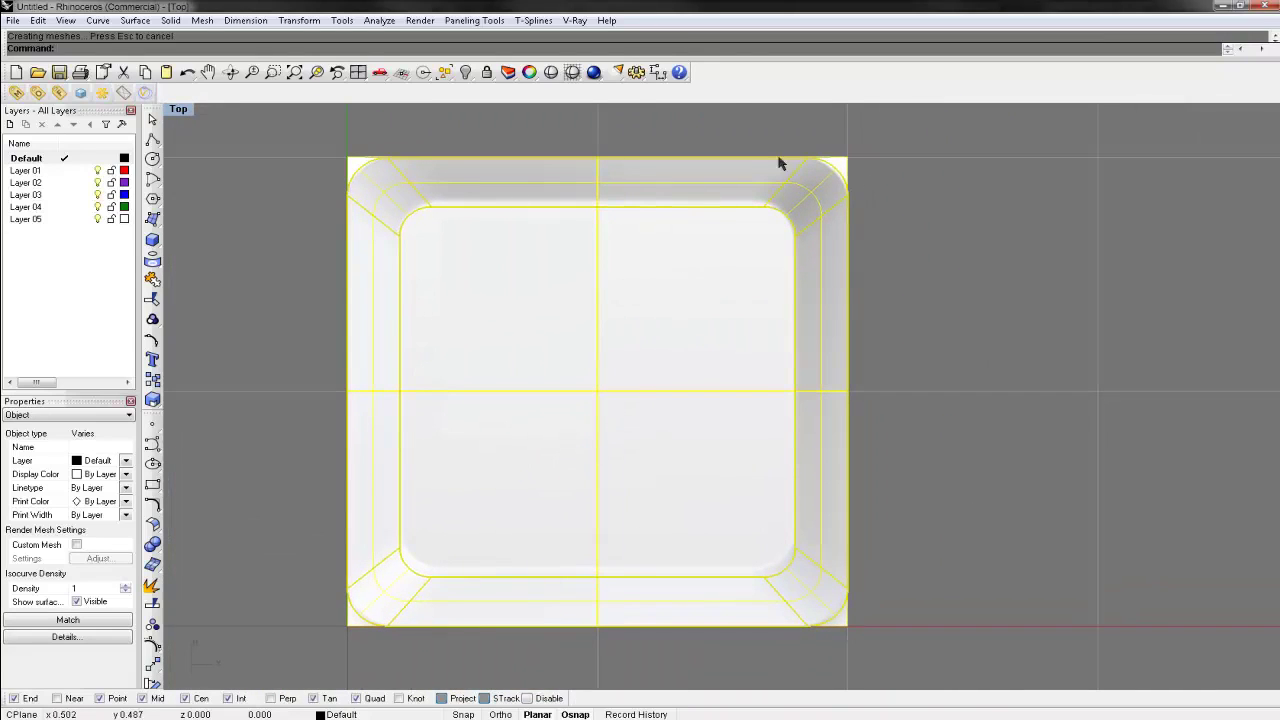
double_click(180, 110)
left_click(1166, 223)
right_click_drag(1161, 218, 984, 224)
scroll(1028, 194, "up", 3)
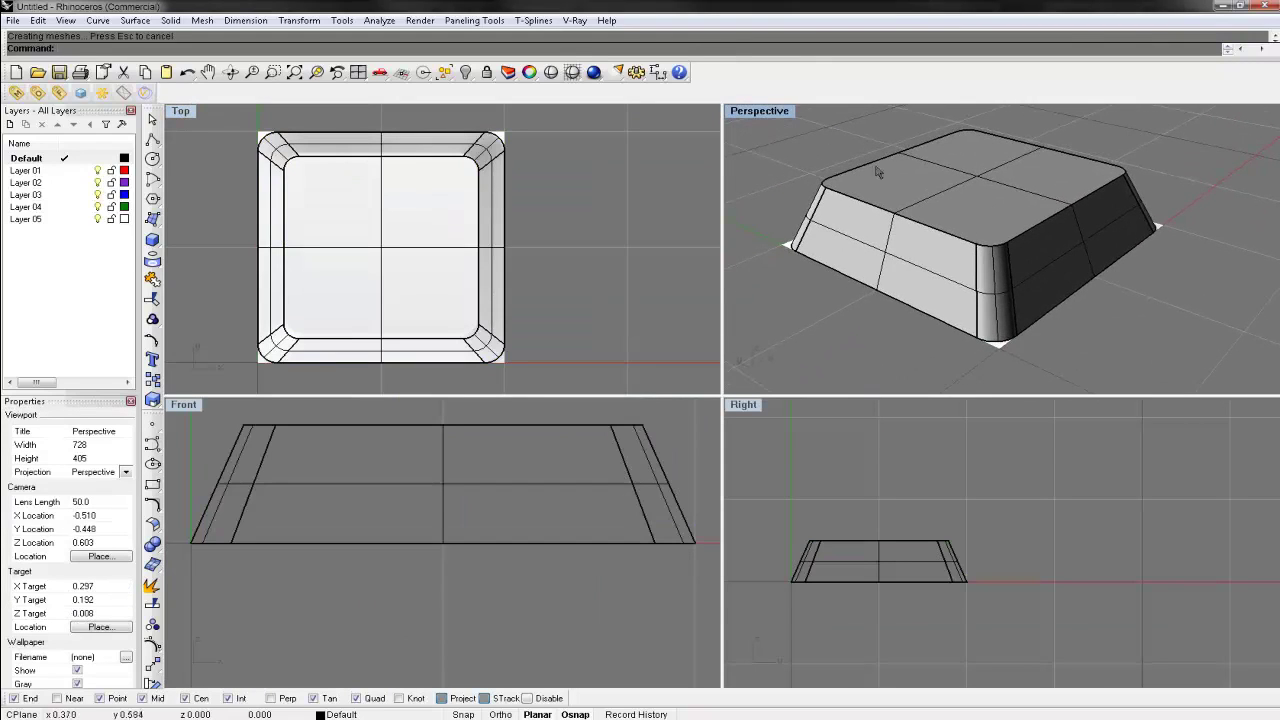
Step: Delete the whole key model, leaving only the reference image
double_click(746, 110)
right_click_drag(776, 241, 731, 238)
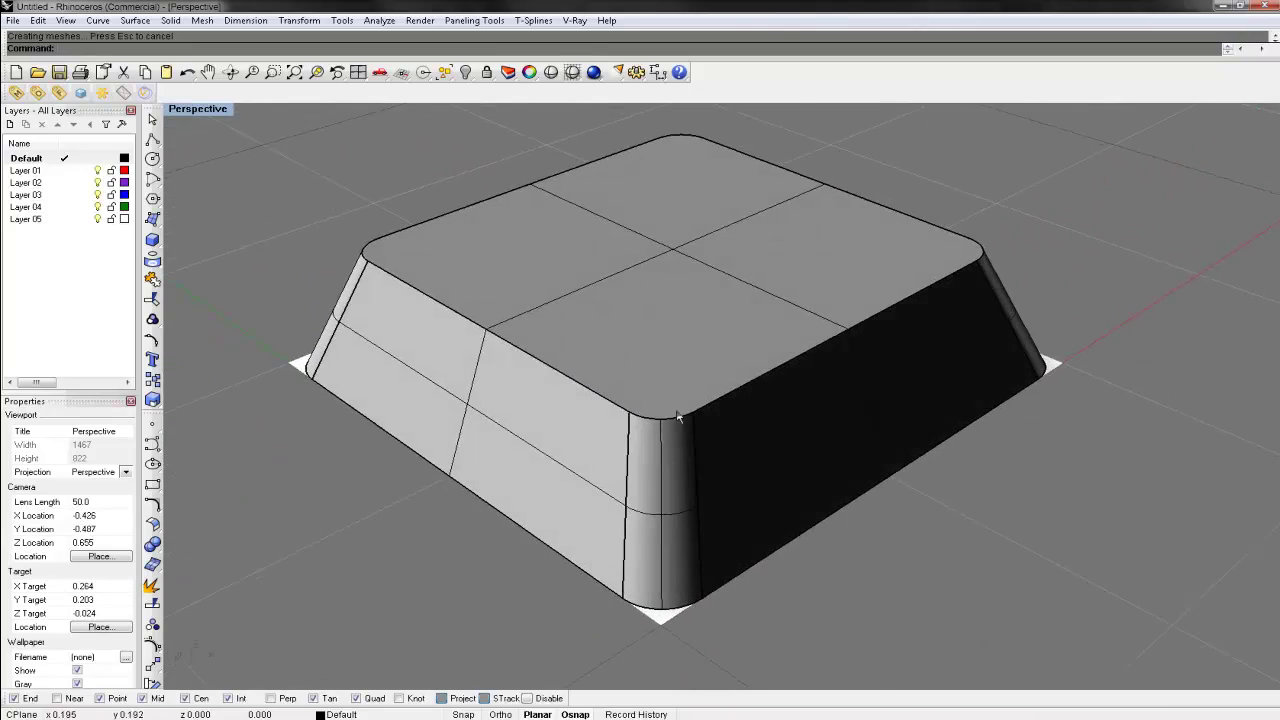
left_click(673, 402)
key("Delete")
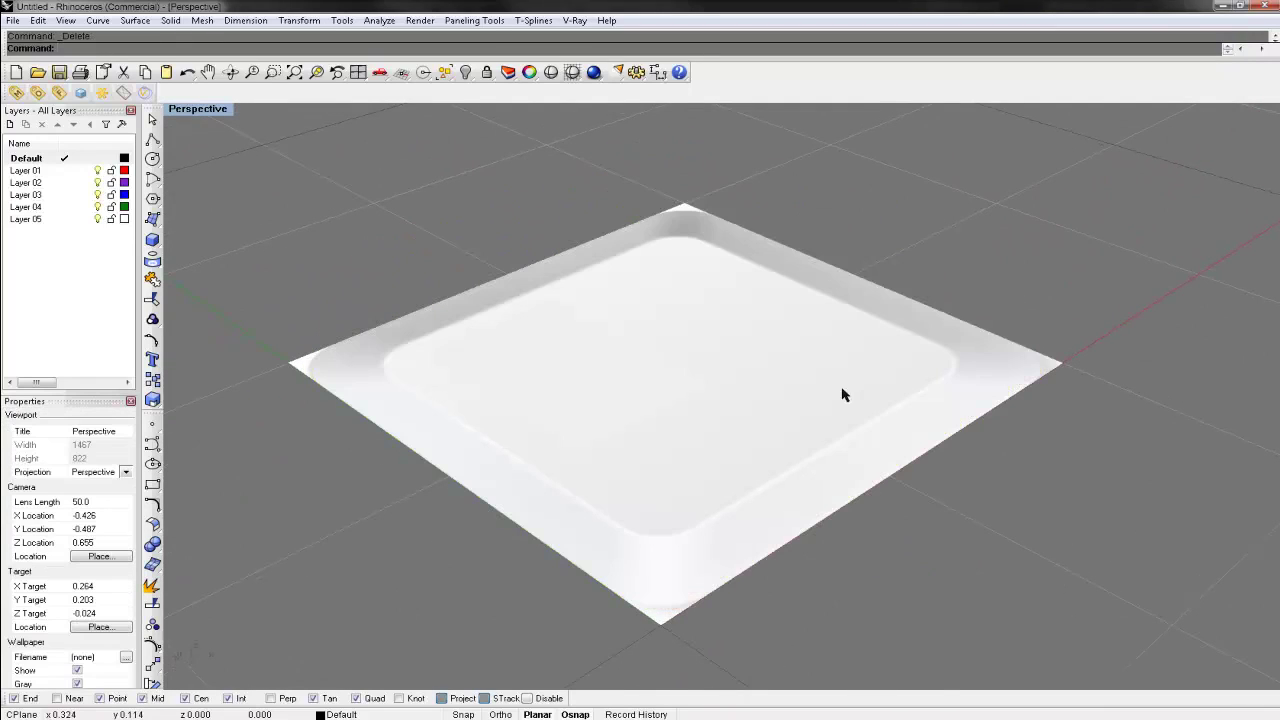
Step: Draw a rounded rectangle over the reference image in Top view, matching the key's outer edges and corner rounding
double_click(213, 109)
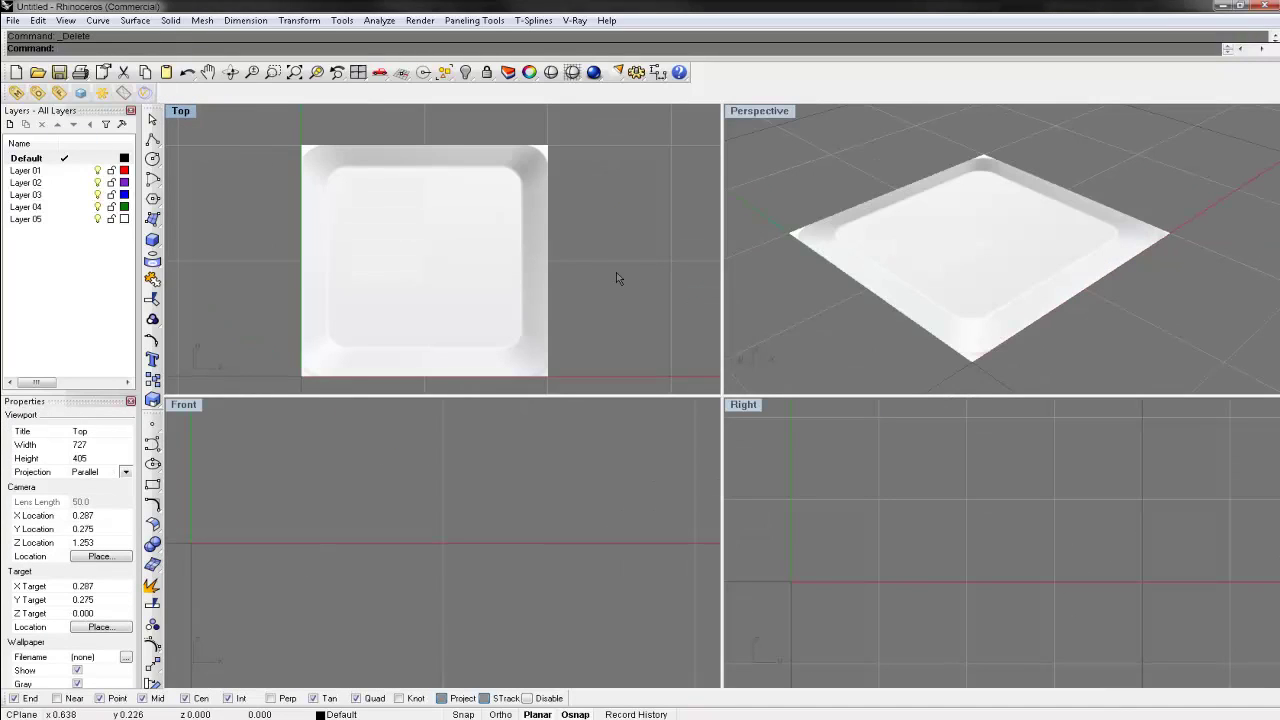
double_click(172, 113)
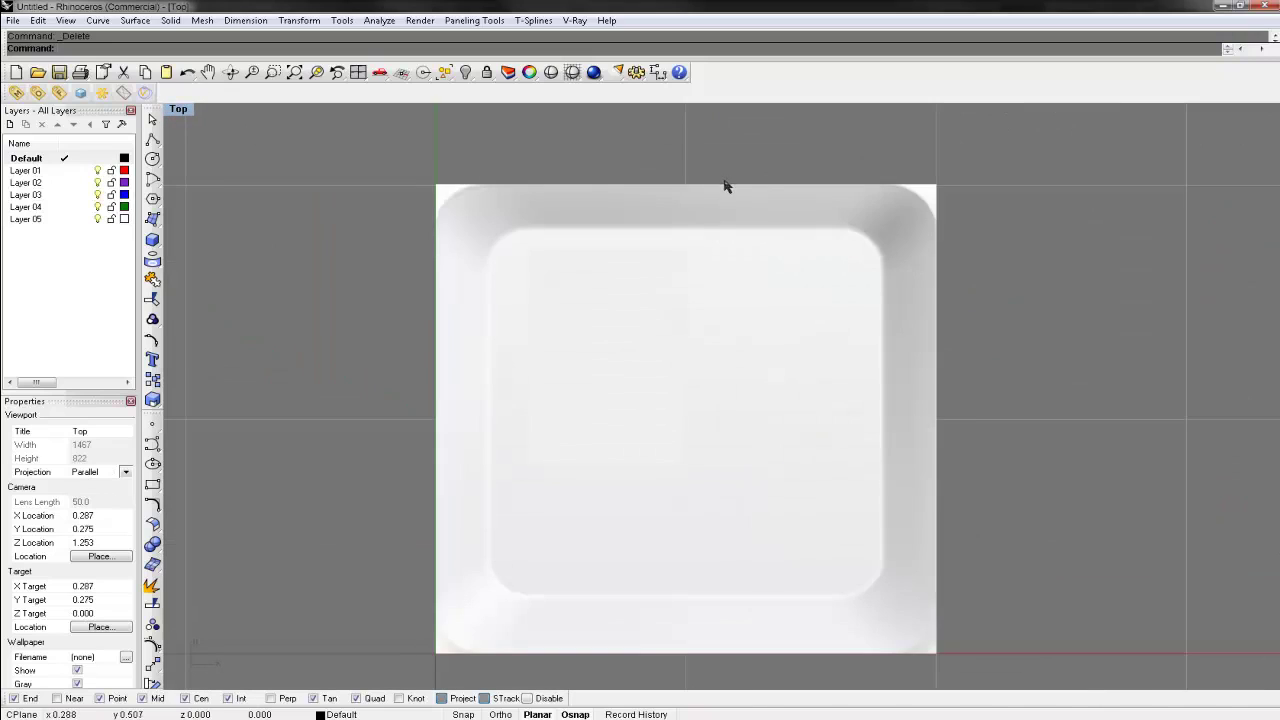
scroll(737, 186, "down", 1)
right_click_drag(688, 309, 684, 294)
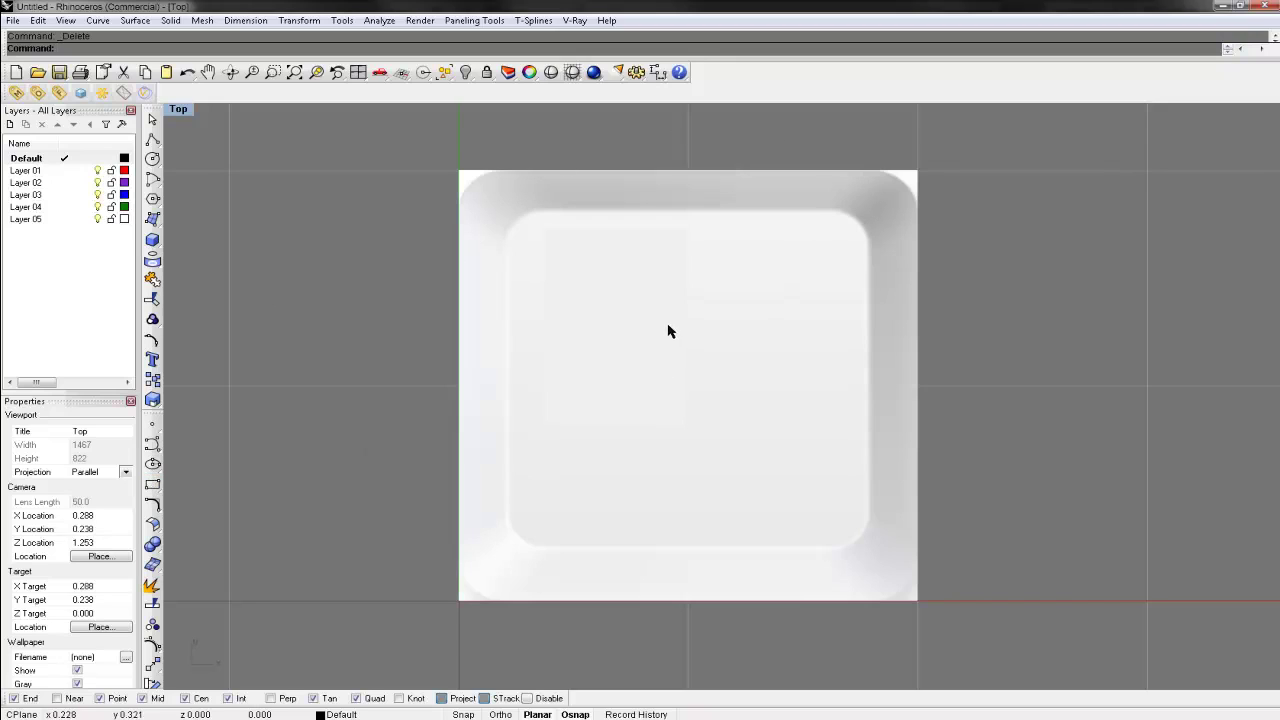
left_click(153, 484)
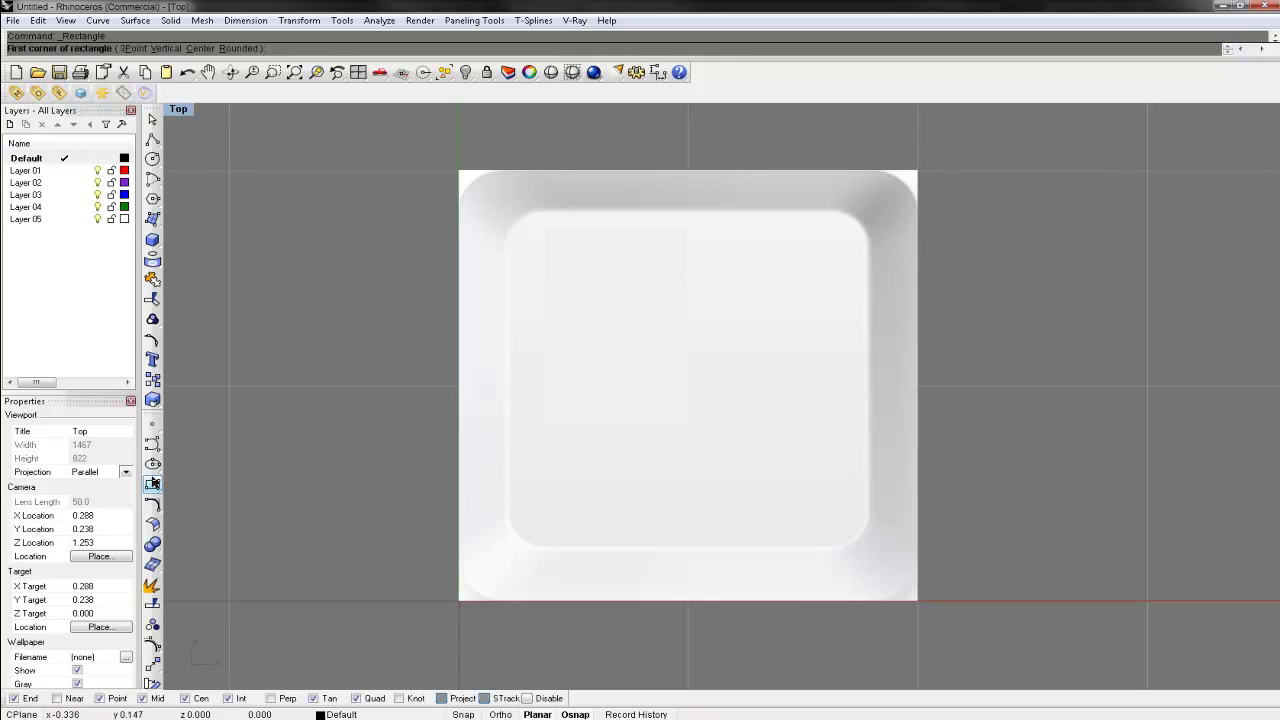
left_click(151, 486)
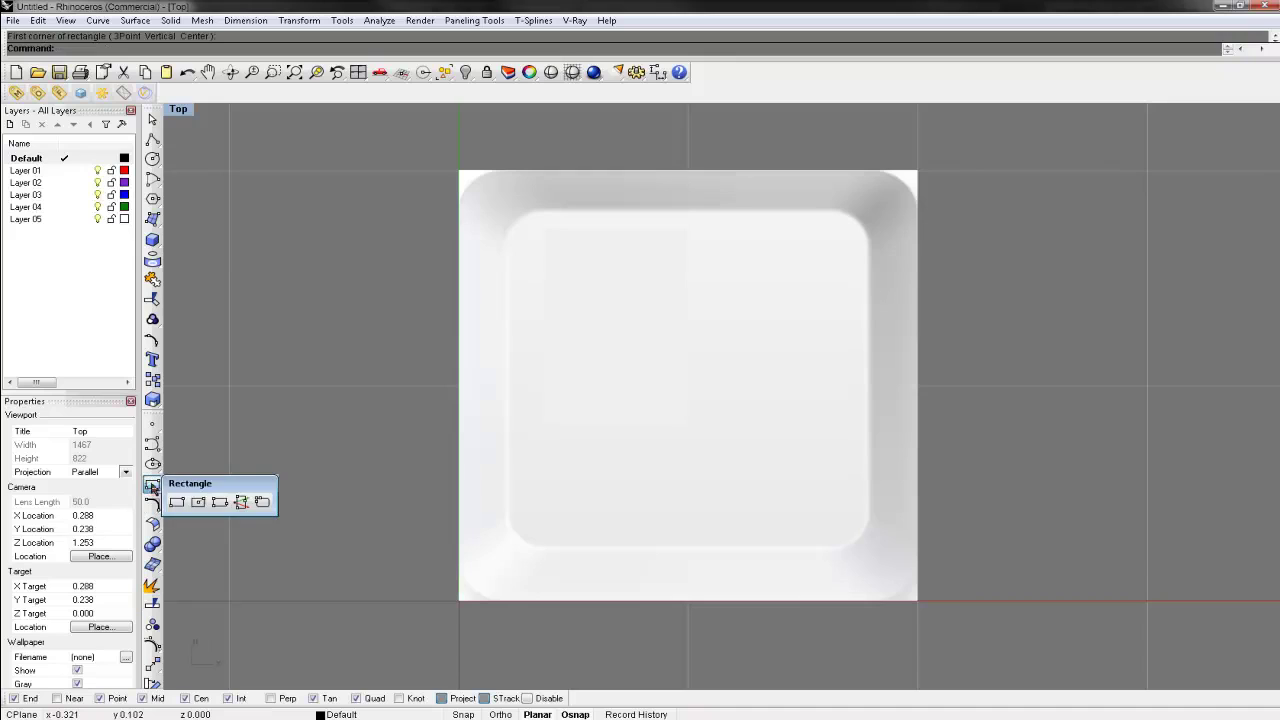
left_click(261, 502)
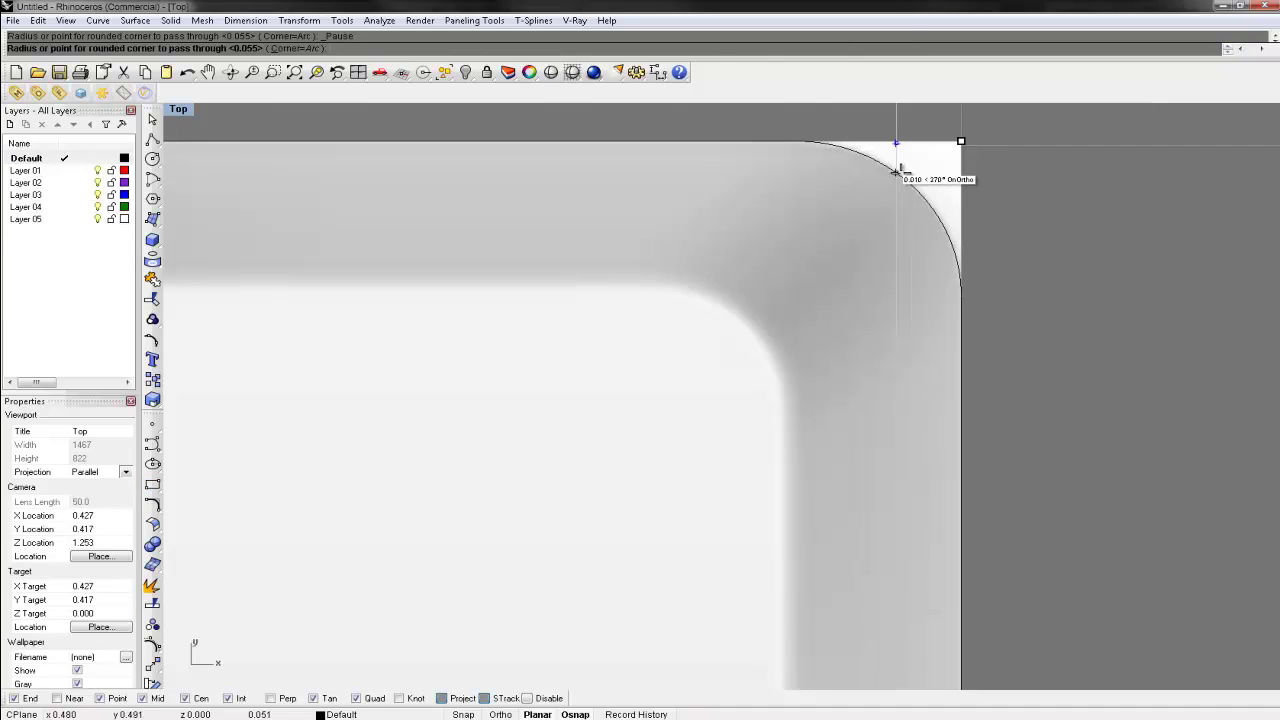
left_click(901, 181)
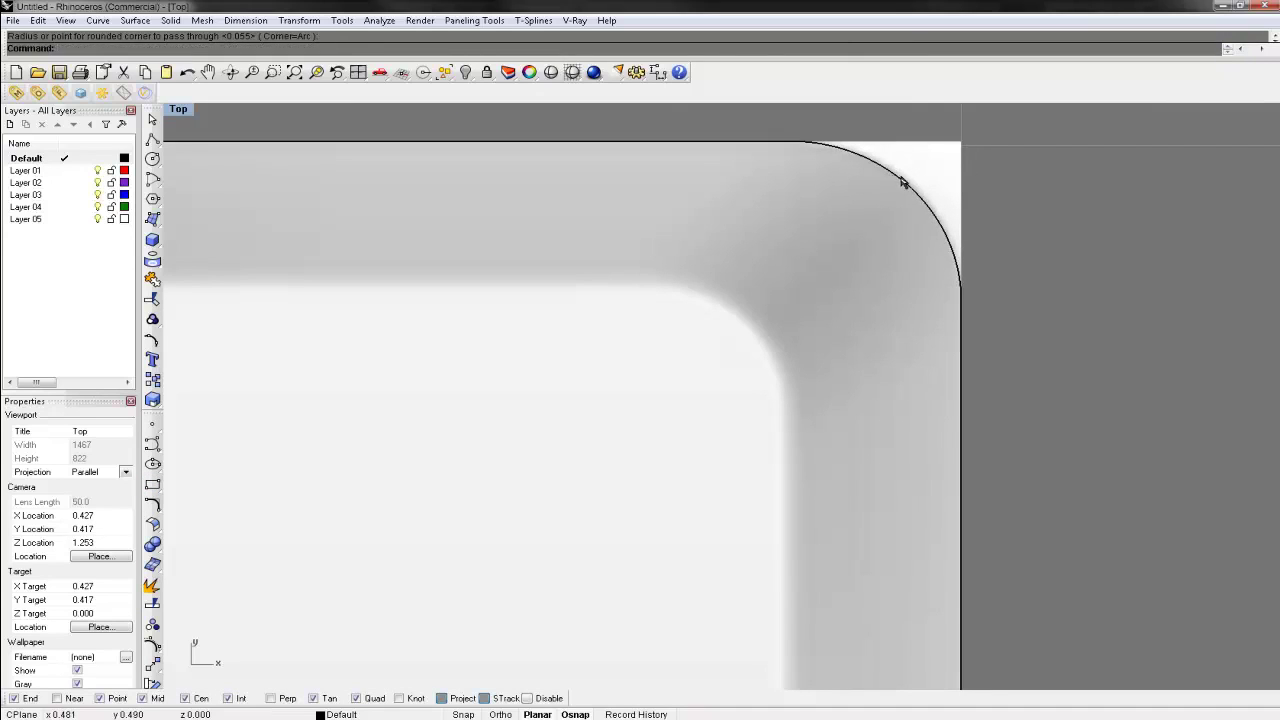
Step: Copy the rounded rectangle and paste a duplicate in place
scroll(901, 181, "down", 6)
right_click_drag(897, 258, 820, 274)
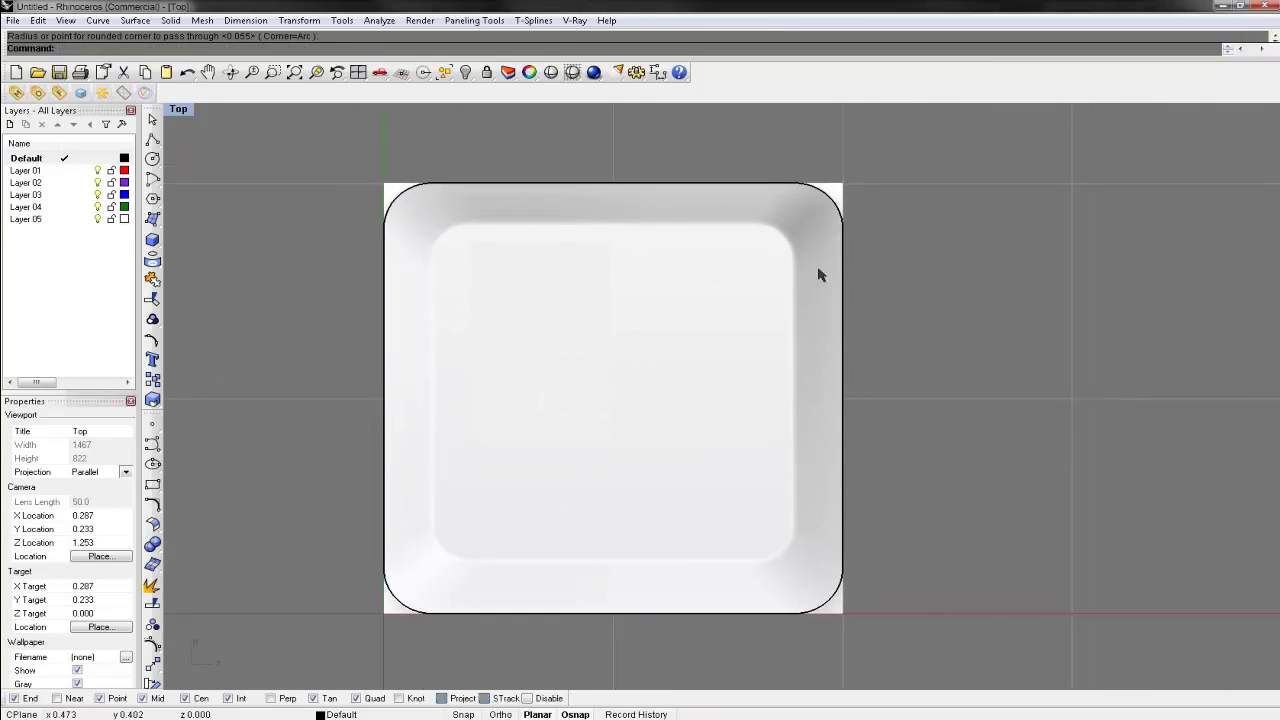
left_click(828, 202)
left_click(872, 241)
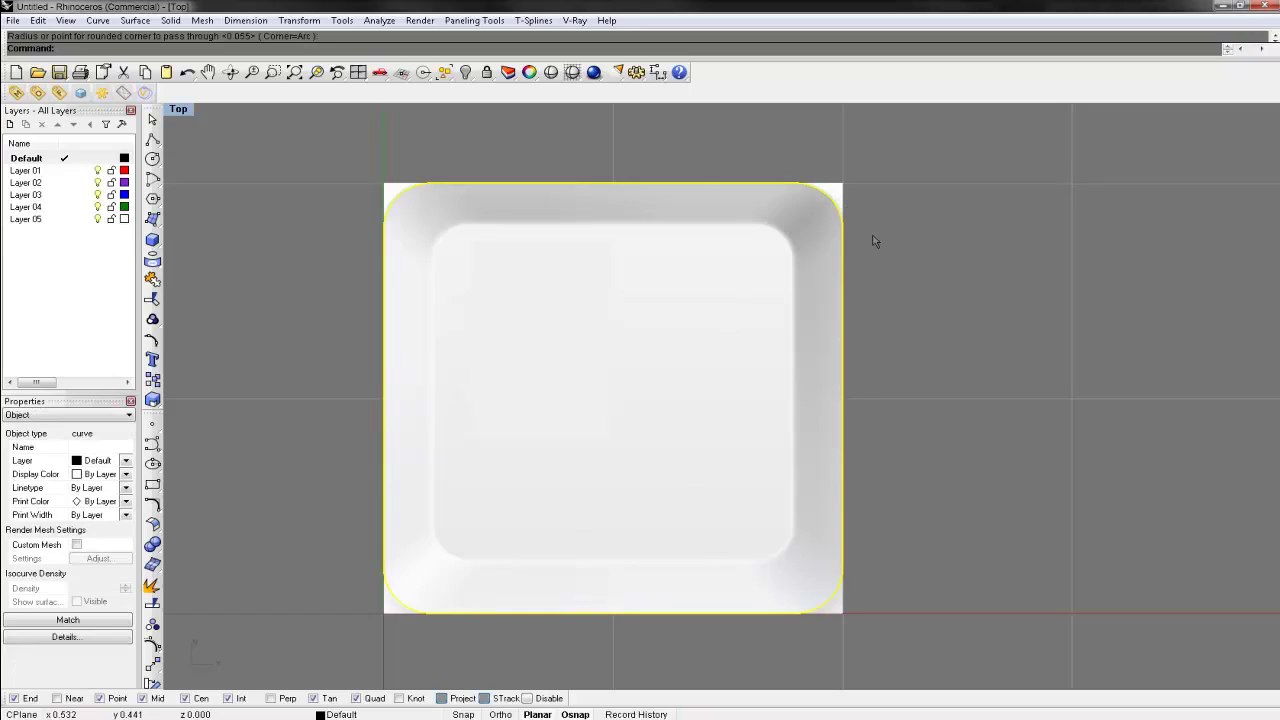
key("ctrl+c")
key("ctrl+v")
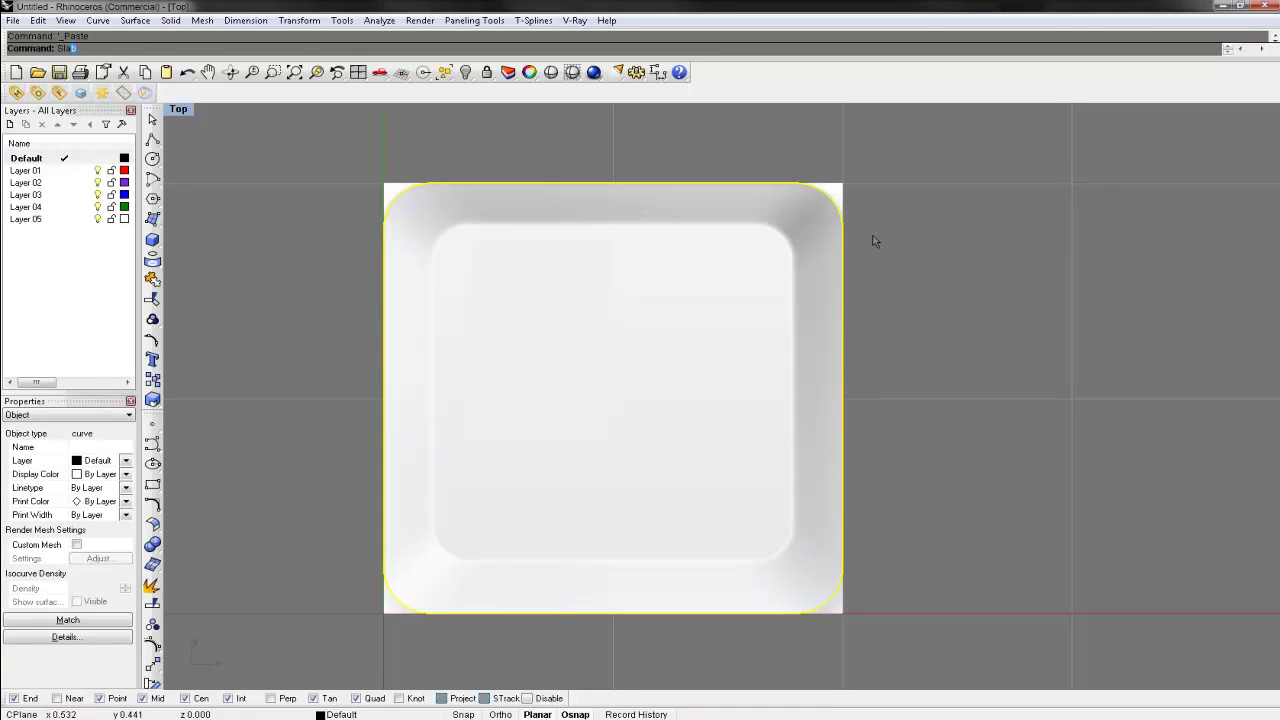
Step: Scale the duplicate rounded rectangle in 2D about the key's centre, down to the outline of the image's inner top face
type("ale2D")
key("Return")
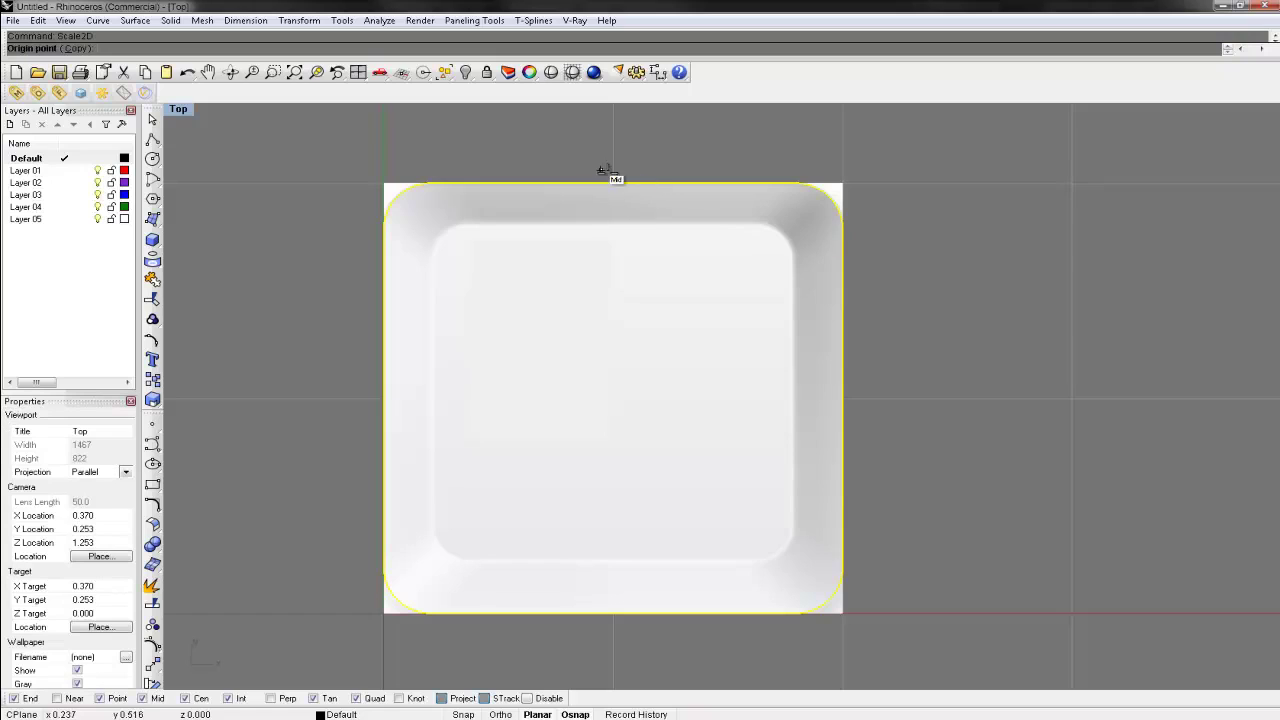
left_click(613, 398)
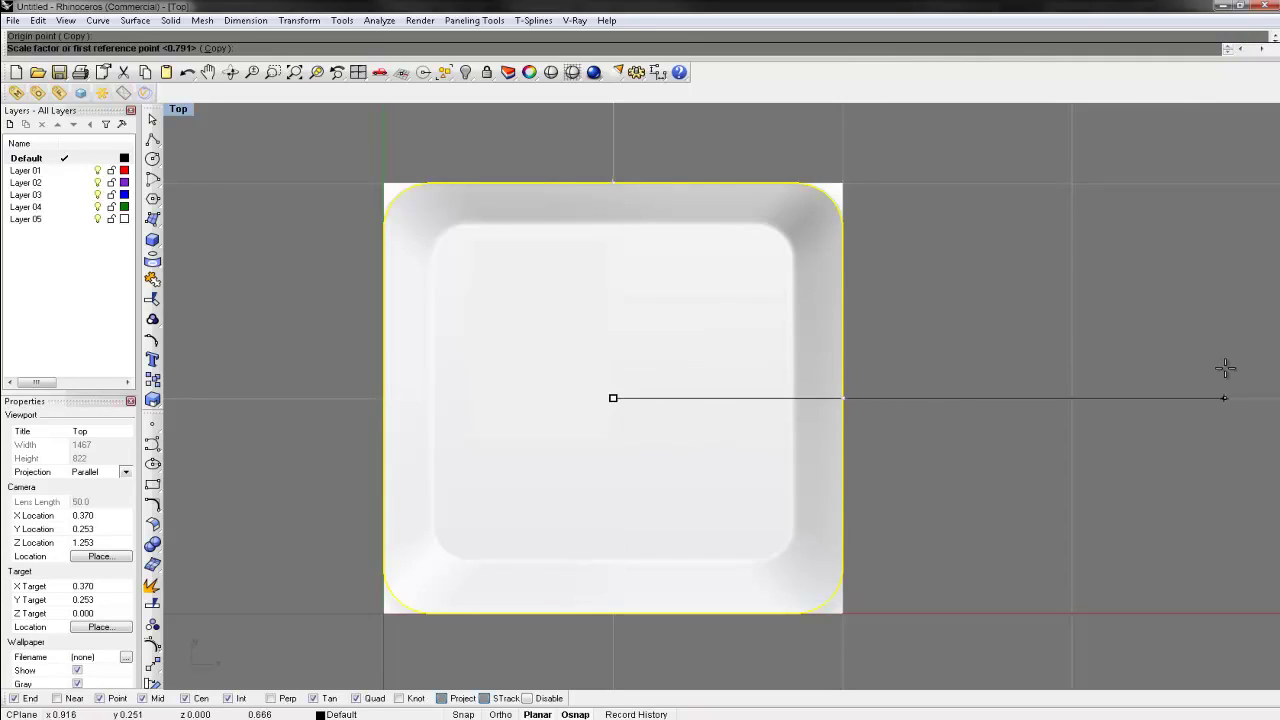
left_click(1225, 368)
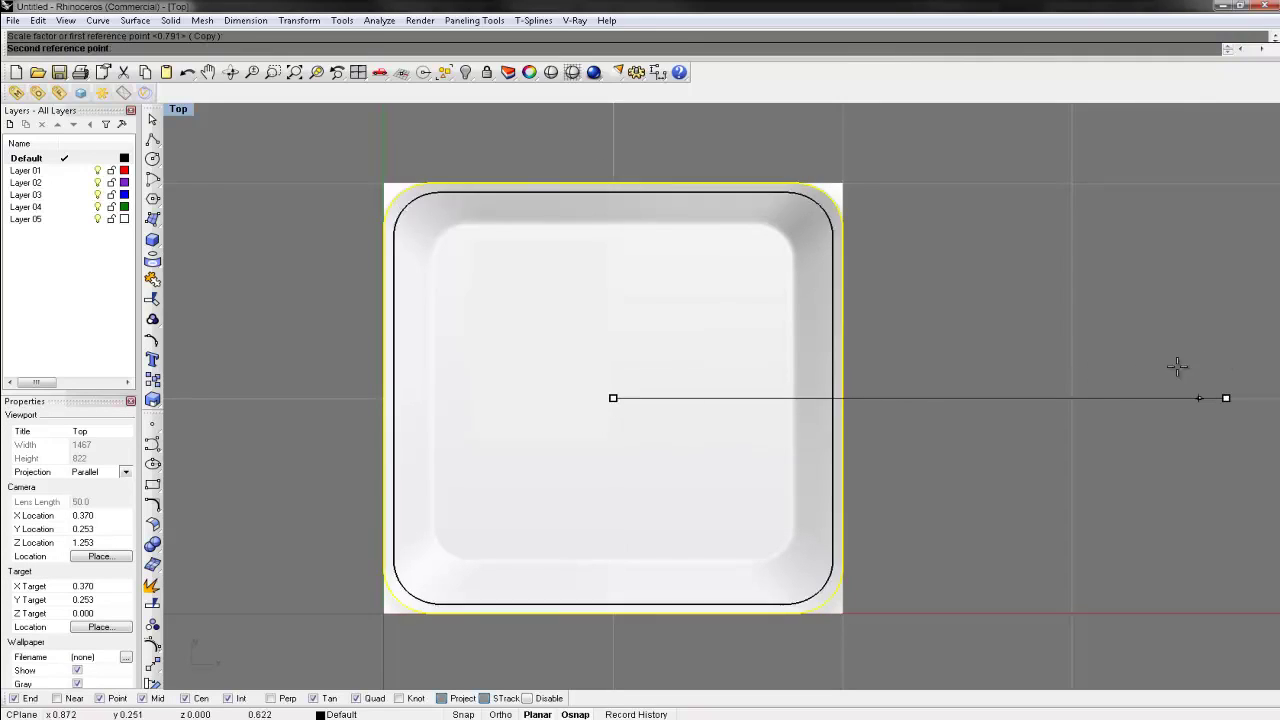
left_click(1100, 366)
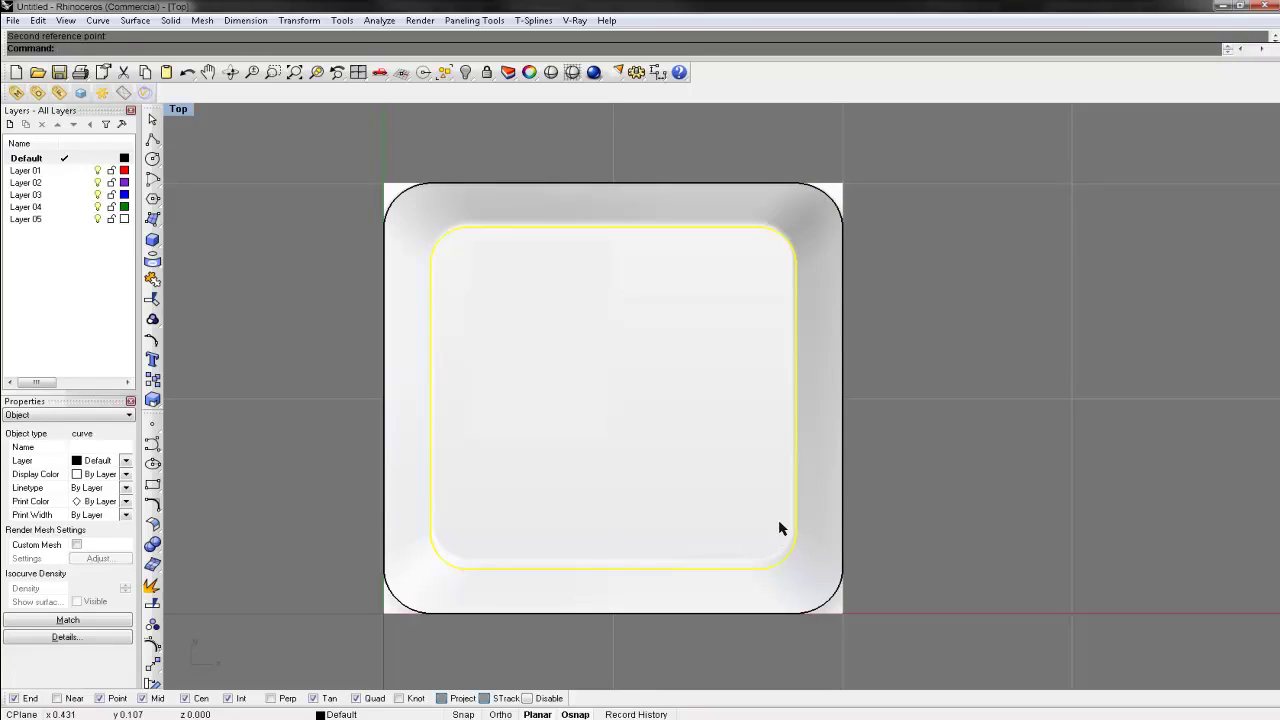
Step: Scale the inner rectangle vertically in 1D from its upper and lower edge midpoints so both edges match the image's top face
type("Scale1D")
key("Return")
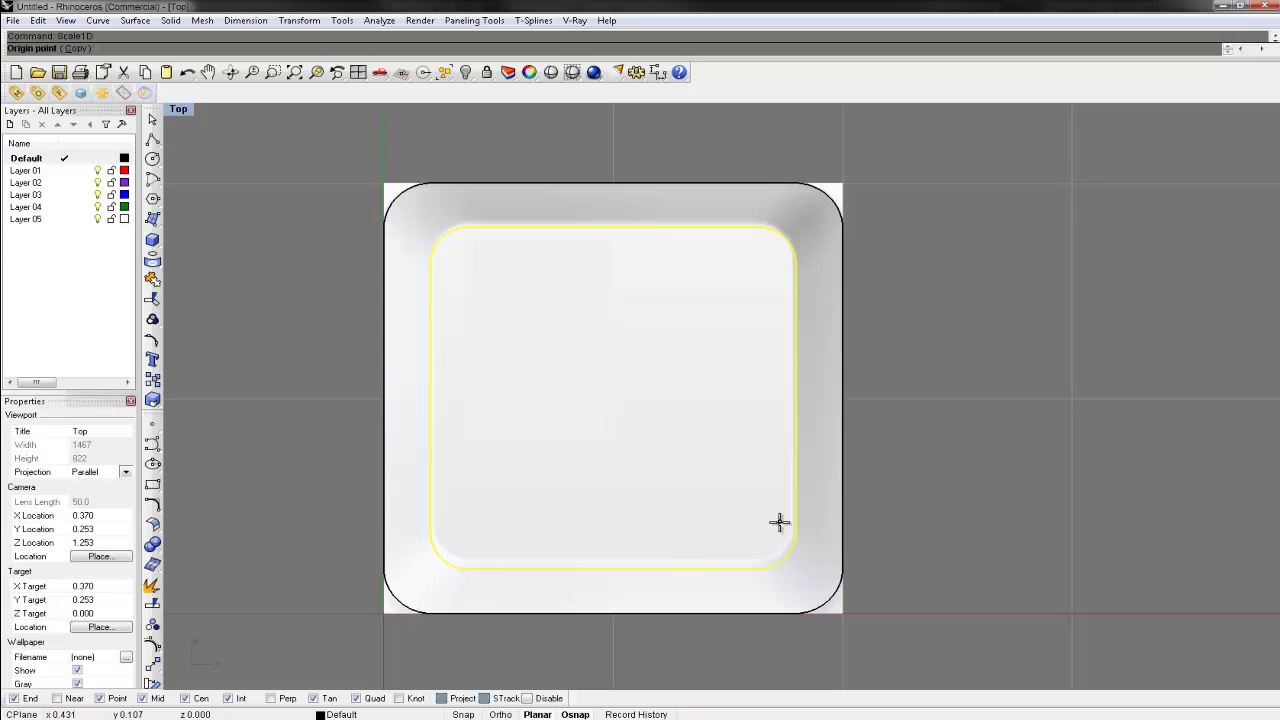
left_click(613, 227)
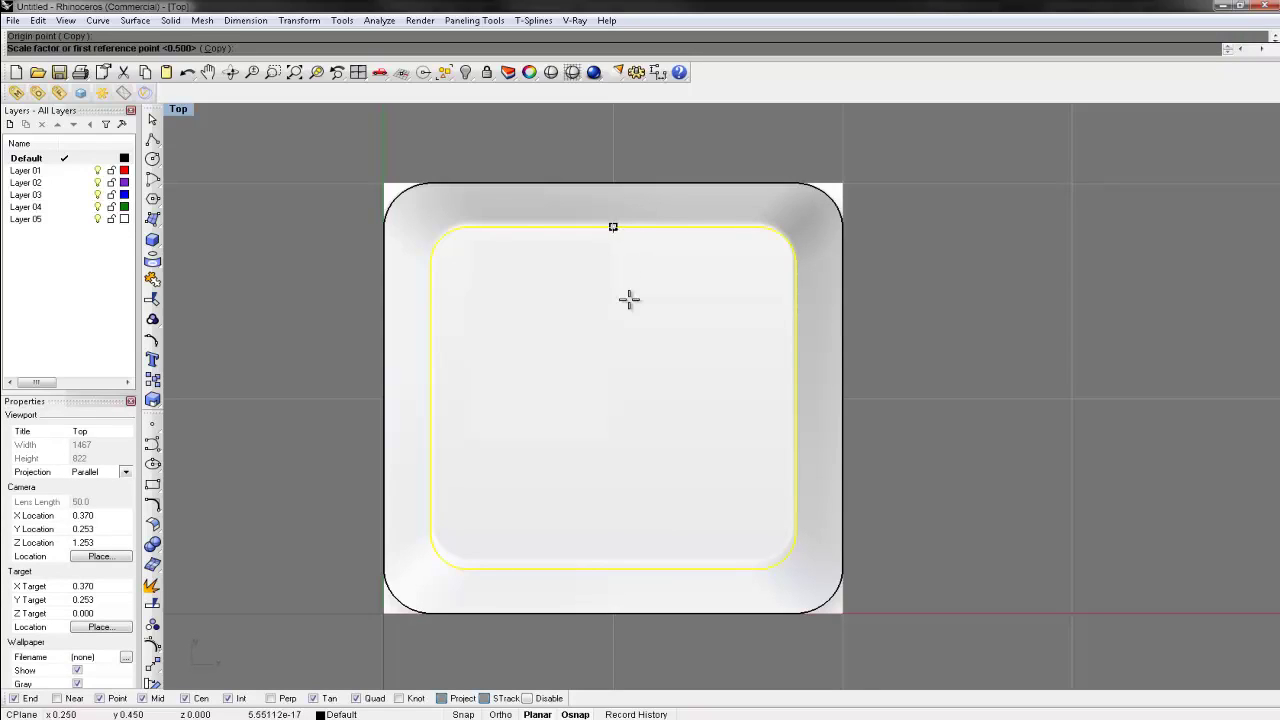
left_click(613, 531)
left_click(614, 526)
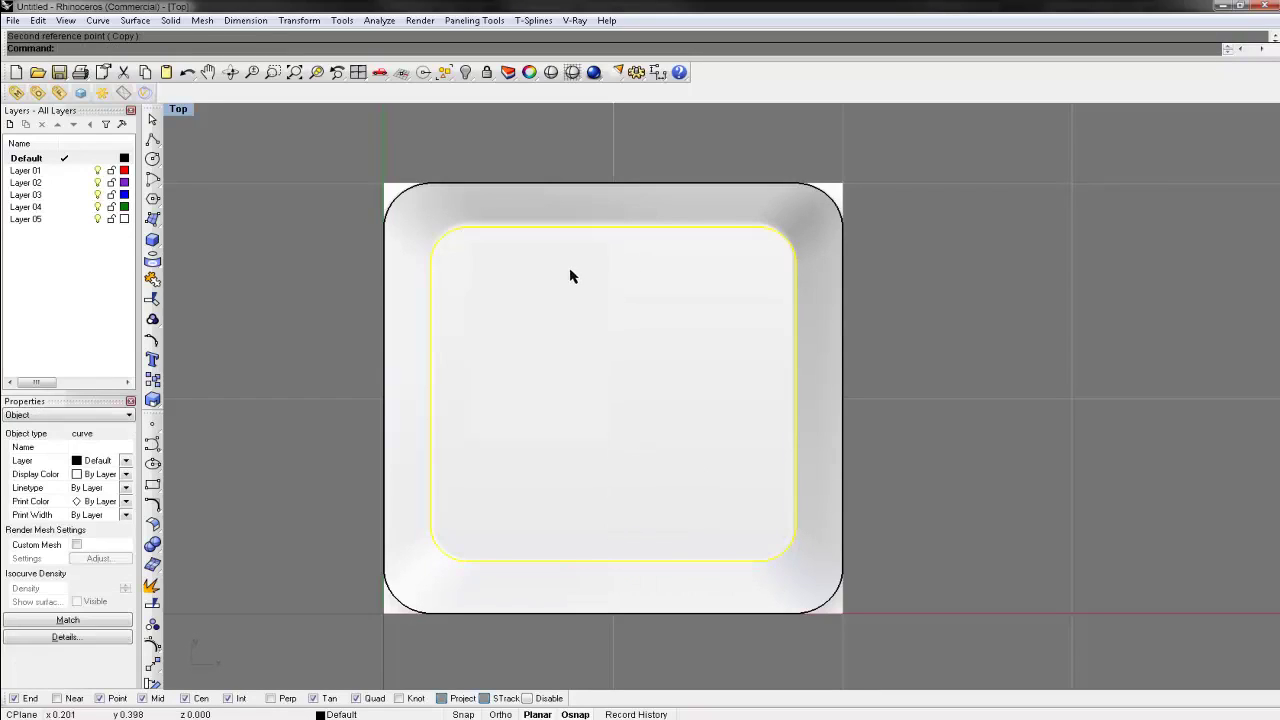
key("Return")
left_click(613, 560)
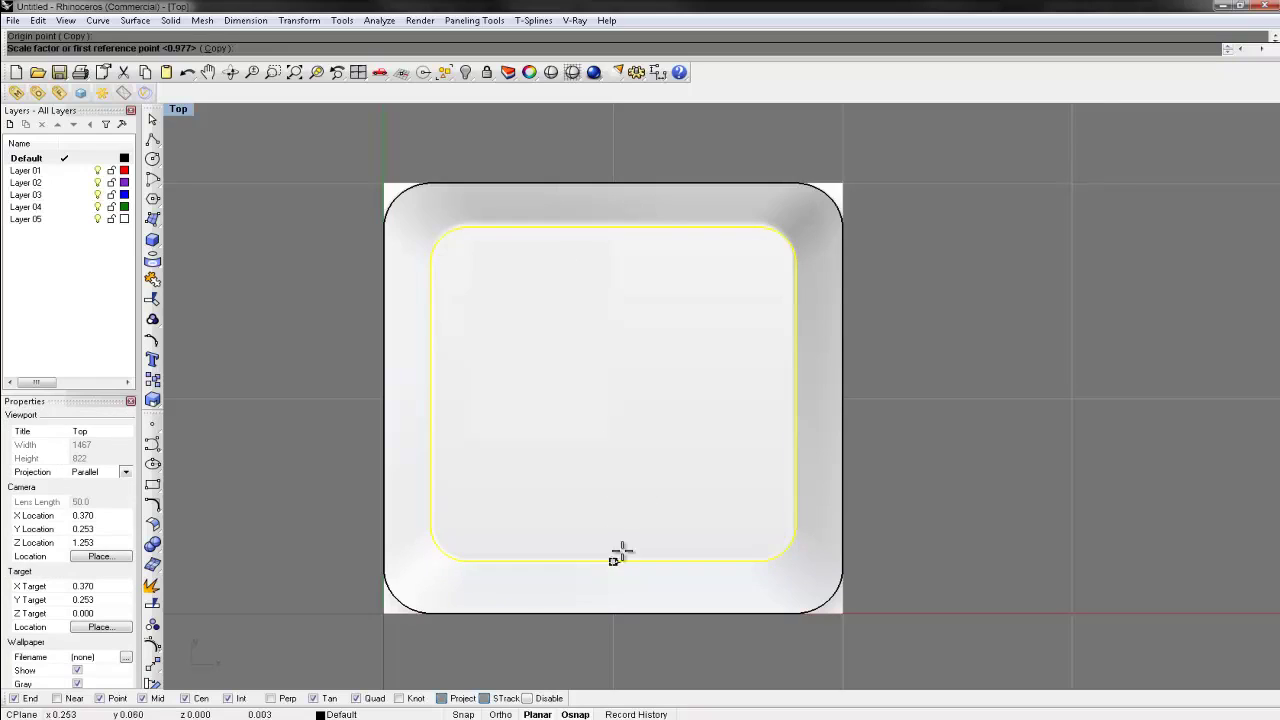
left_click(643, 325)
left_click(643, 323)
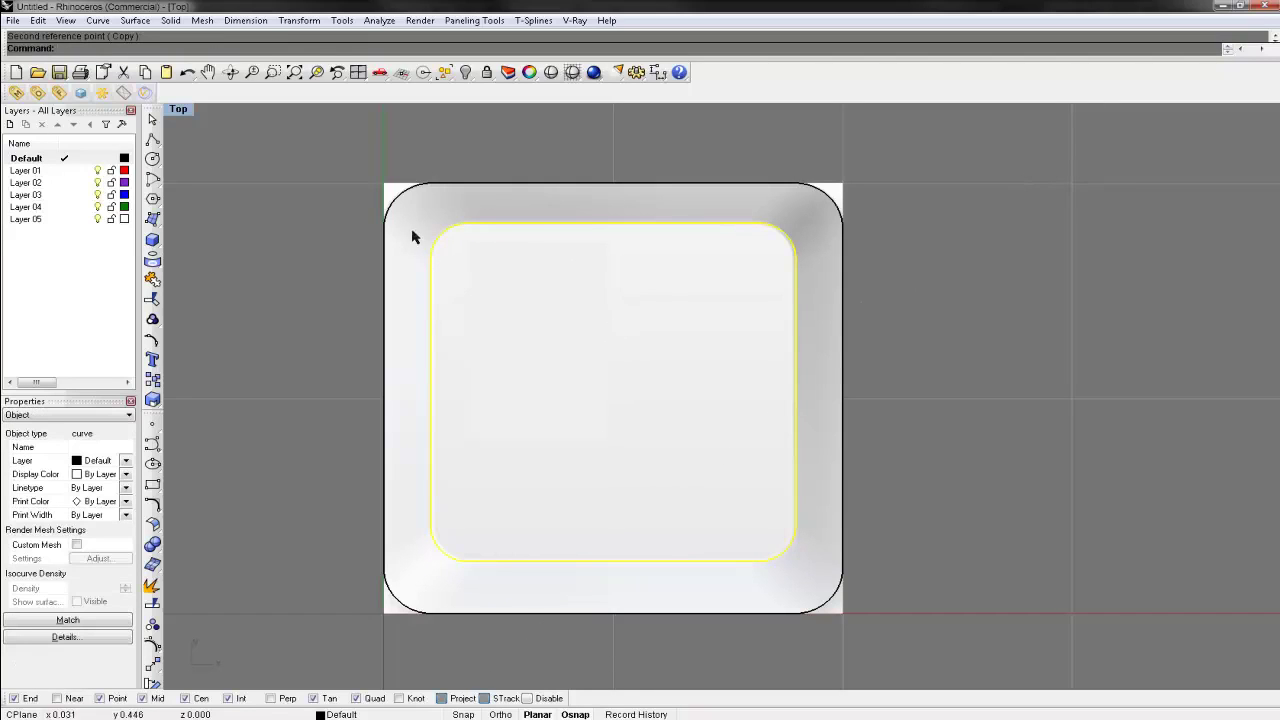
Step: Move the inner rounded rectangle straight up in Right view to the key's top height
double_click(180, 110)
left_click(1050, 156)
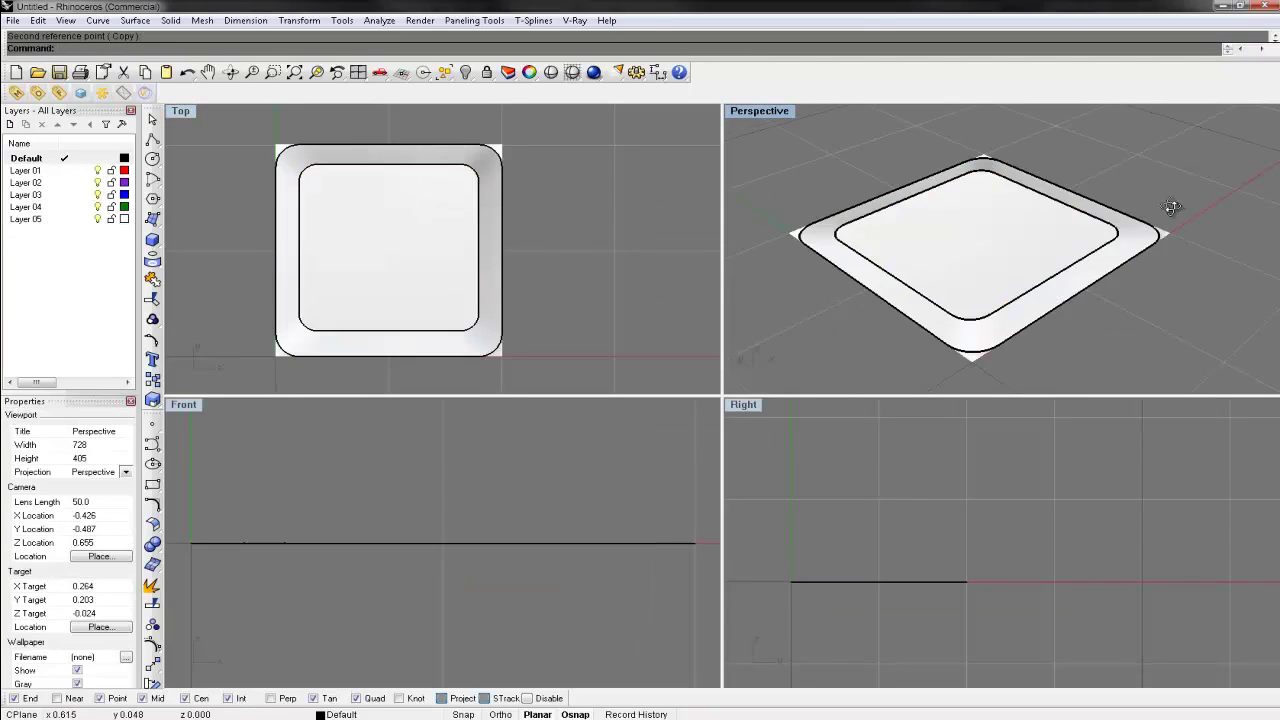
right_click_drag(1172, 208, 1150, 228)
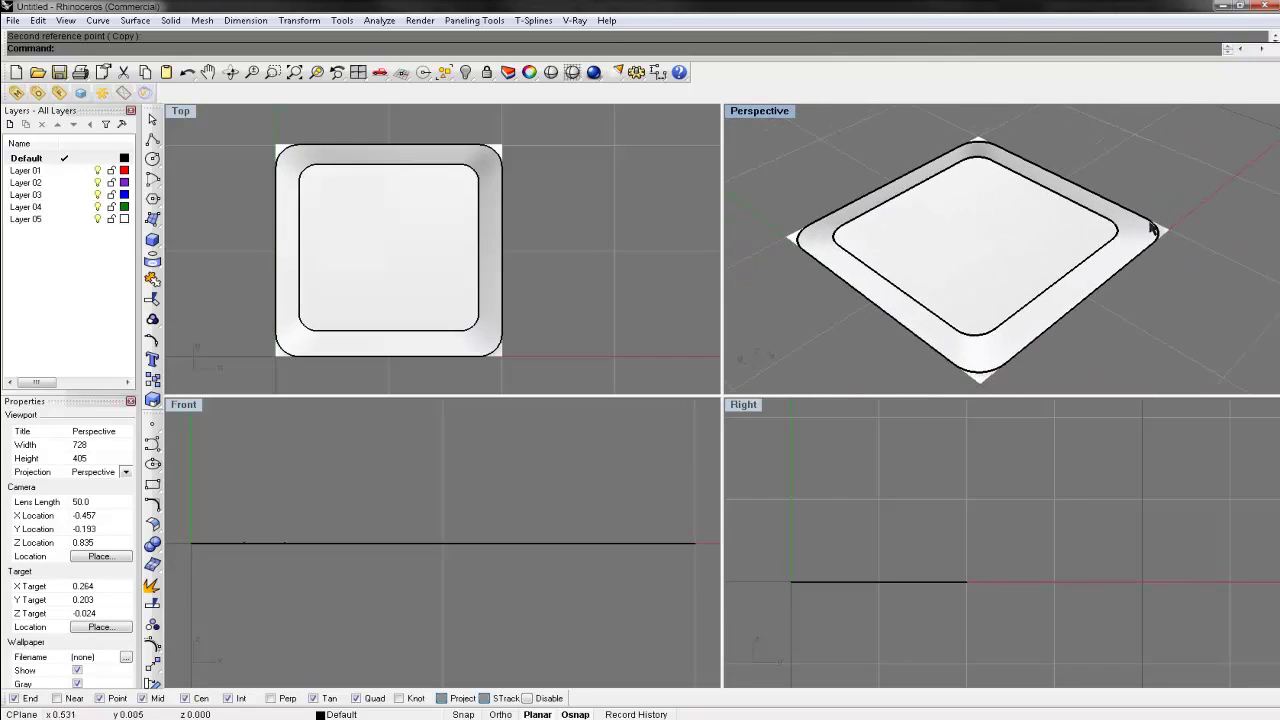
left_click(1068, 275)
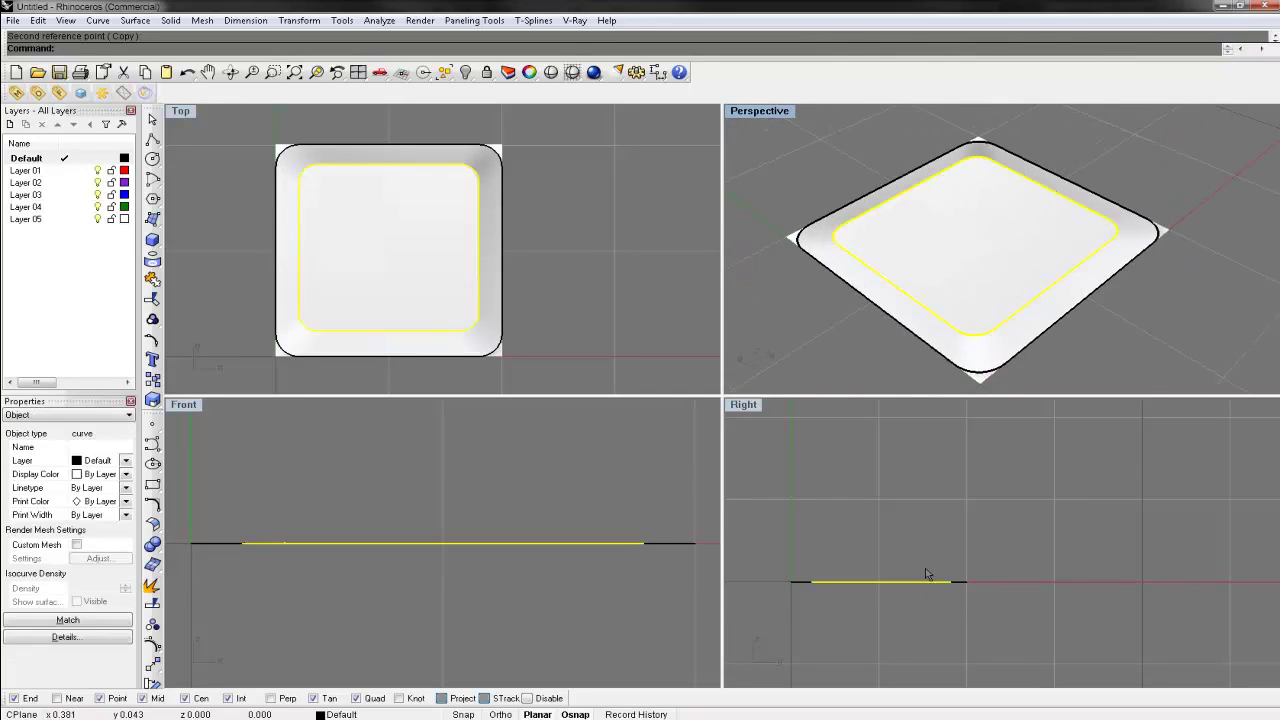
type("m")
key("Return")
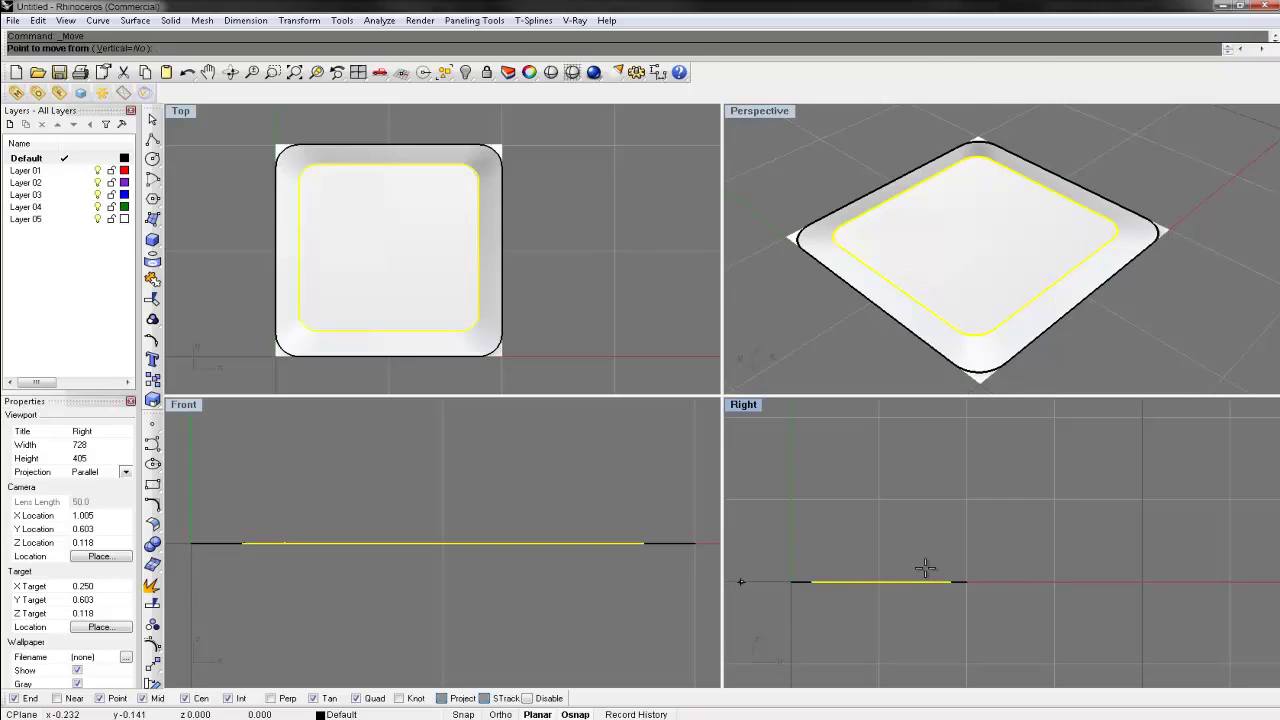
left_click(925, 568)
left_click(934, 522)
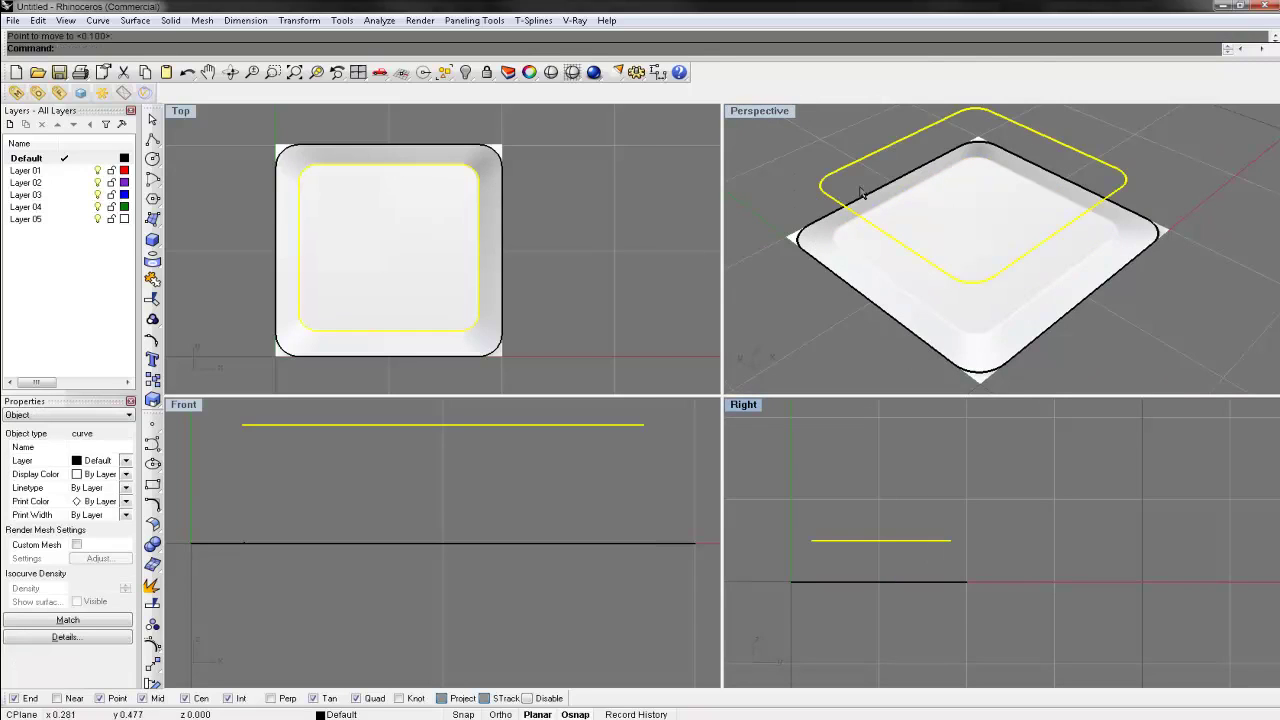
Step: Bend the raised rectangle symmetrically about its midpoint in Right view so both ends curve gently upward
left_click(810, 166)
right_click_drag(810, 166, 985, 207)
scroll(985, 207, "up", 4)
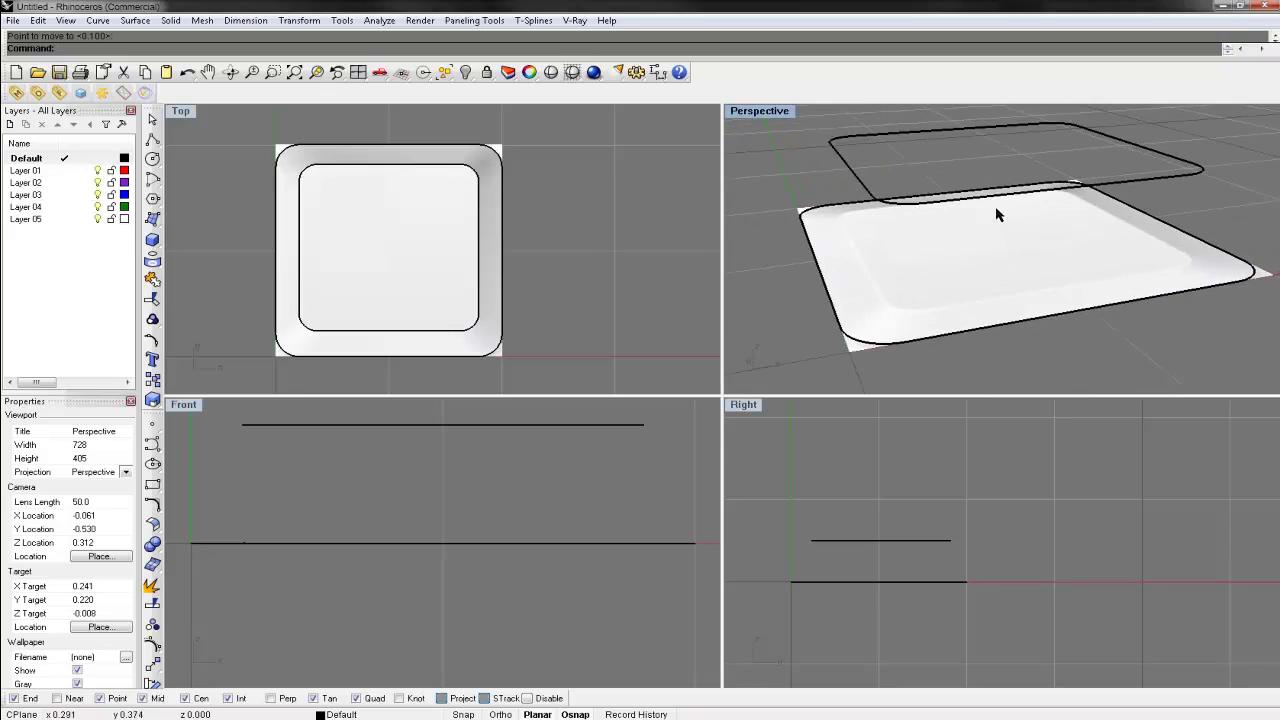
right_click_drag(1029, 269, 986, 217)
left_click(986, 217)
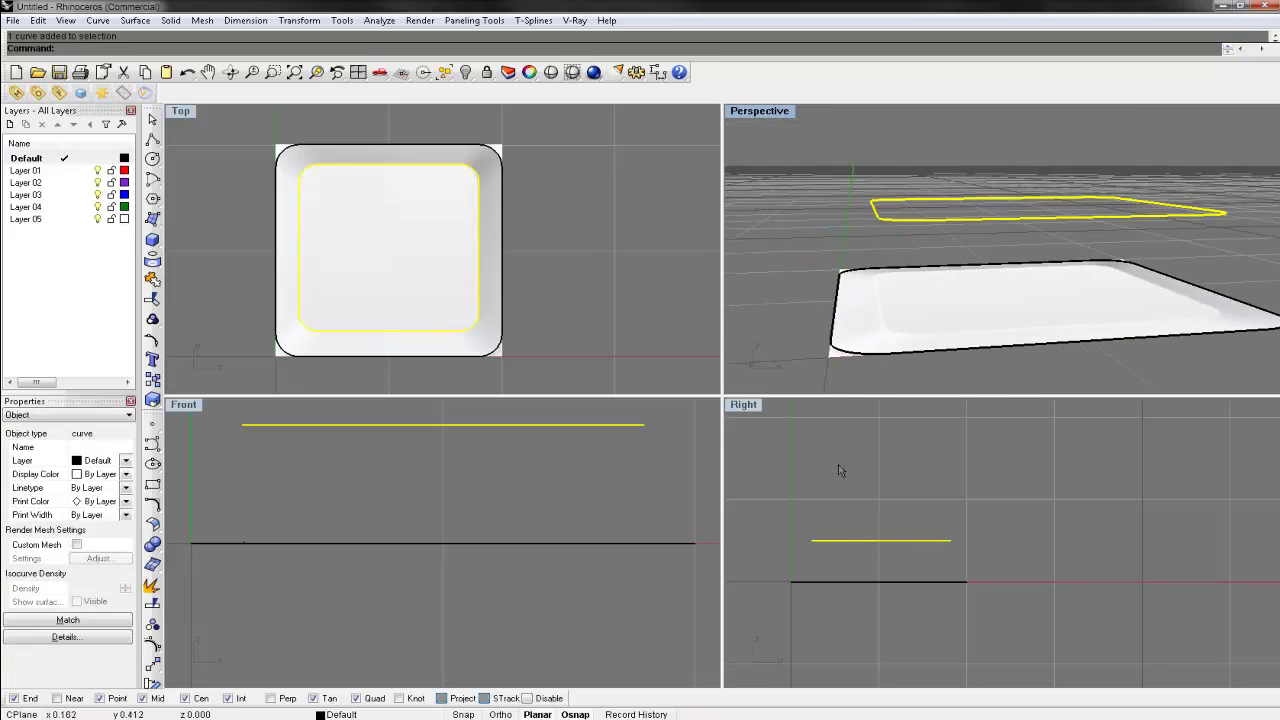
left_click(866, 498)
right_click_drag(865, 499, 915, 530)
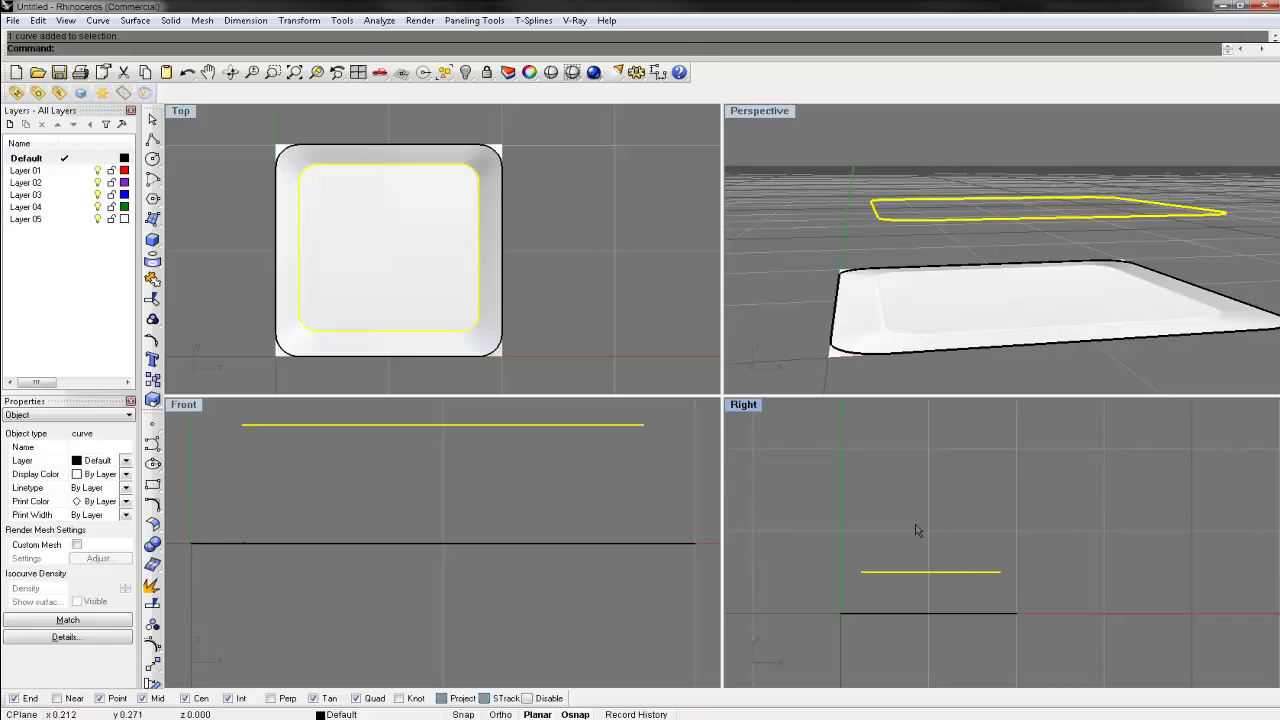
type("Bend")
key("Return")
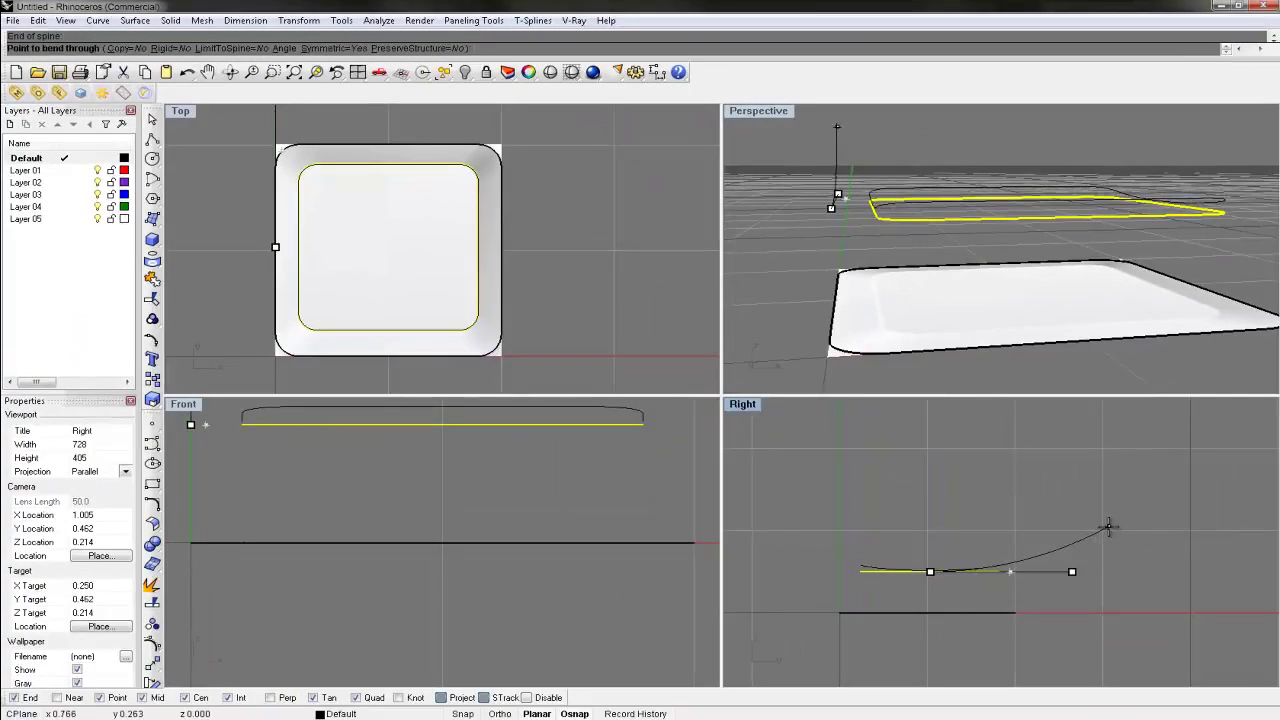
left_click(1108, 527)
Step: Bend the raised curve symmetrically about its midpoint in Front view, lifting both sides slightly for a dished top
right_click_drag(523, 414, 446, 535)
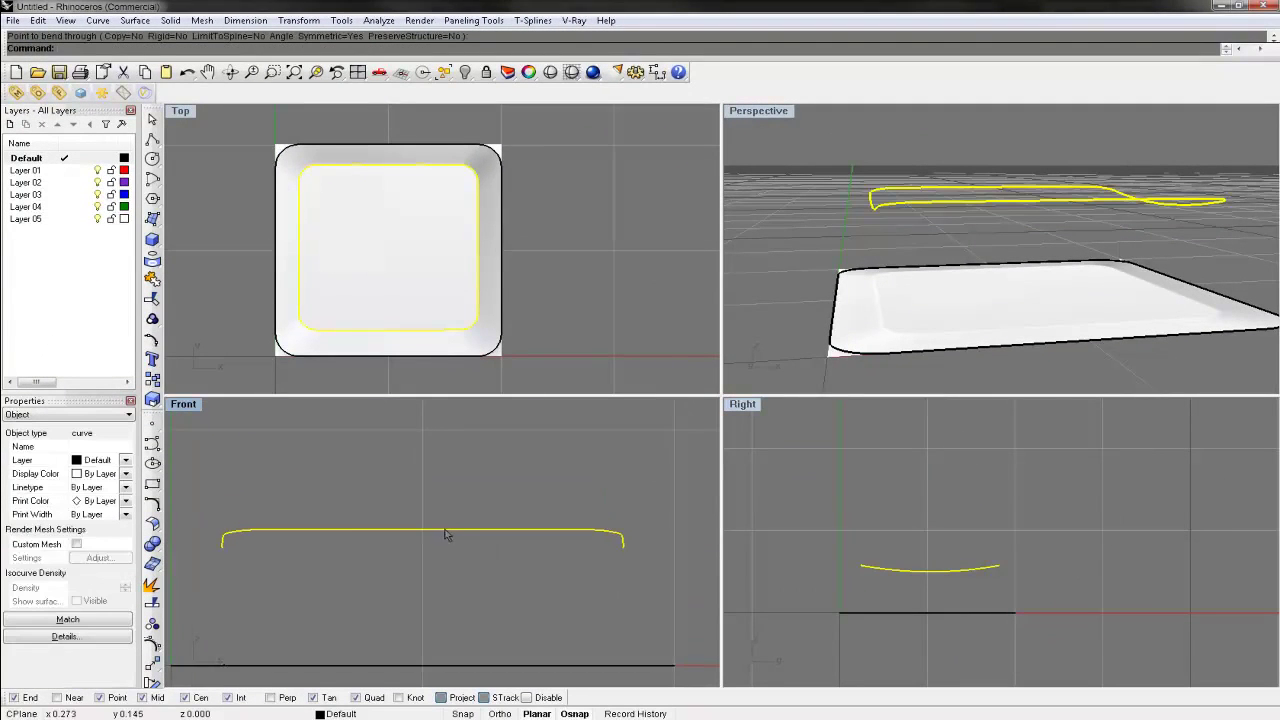
right_click(434, 535)
left_click(426, 529)
left_click(675, 529)
left_click(677, 508)
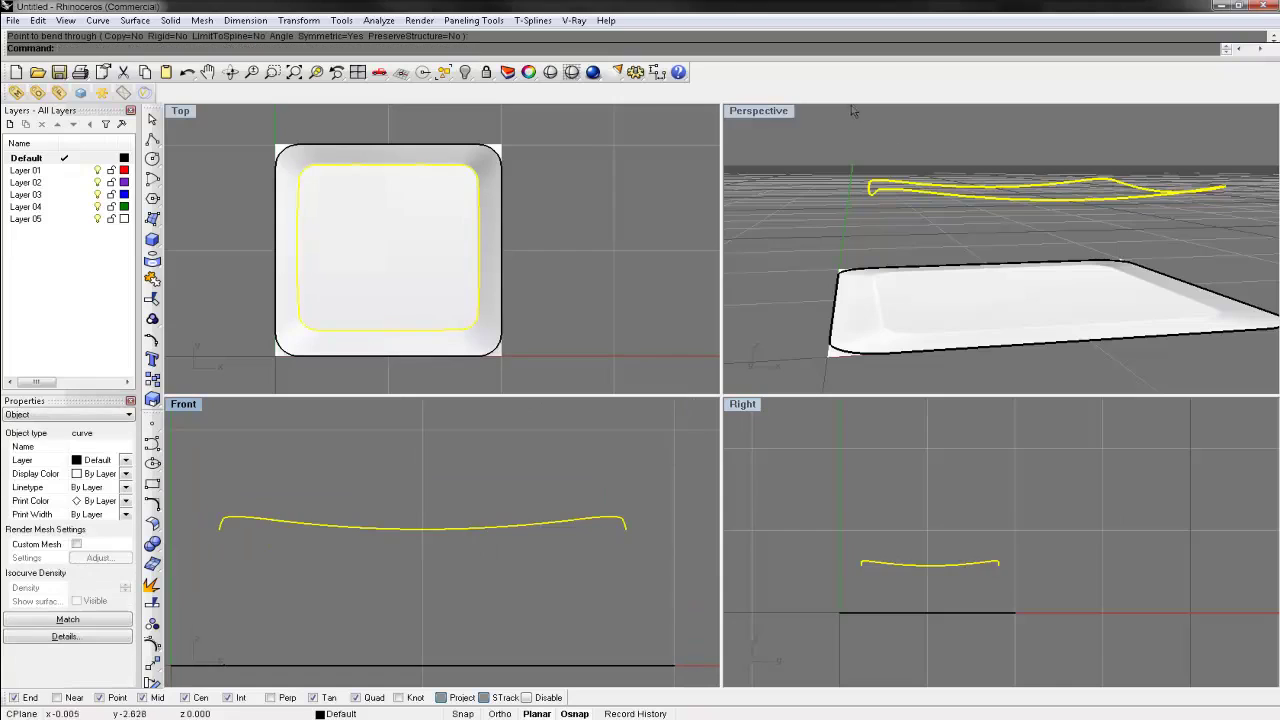
Step: Rebuild the base rectangle and the bent top curve with 100 points and degree 3, deleting the input curves
double_click(768, 115)
left_click(834, 183)
right_click_drag(834, 183, 714, 314)
left_click(572, 321)
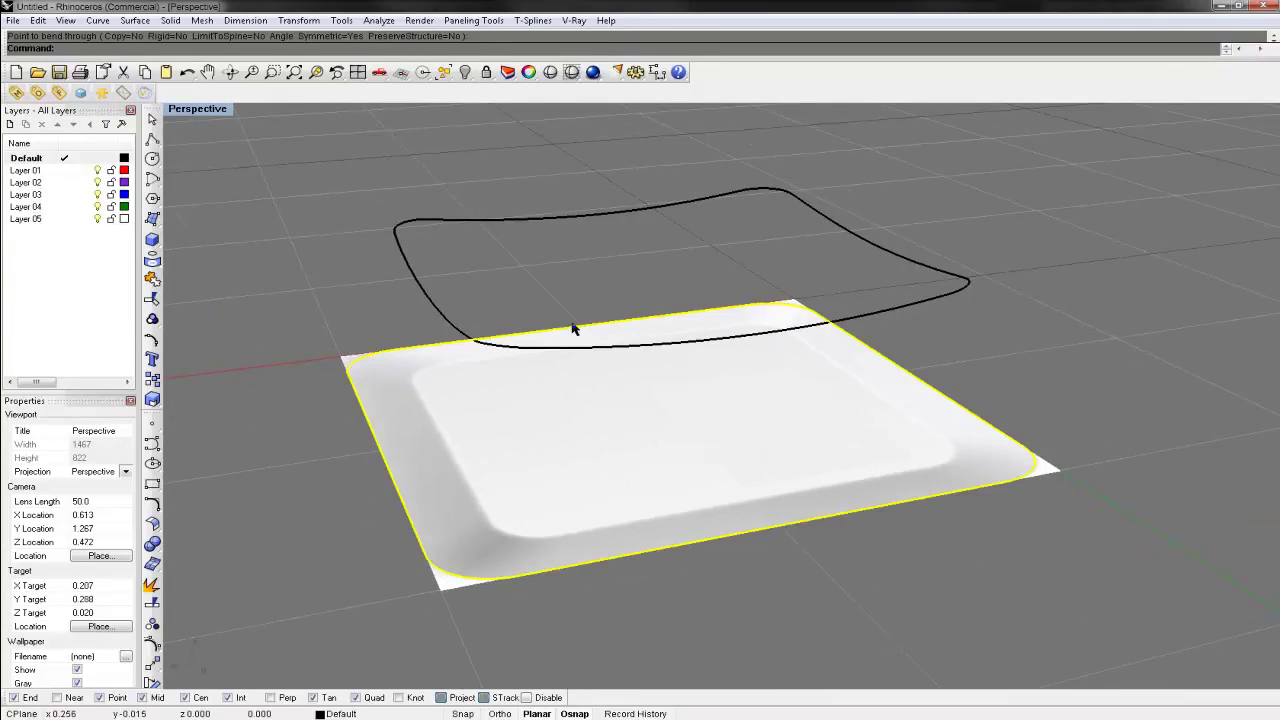
left_click(566, 231, "shift")
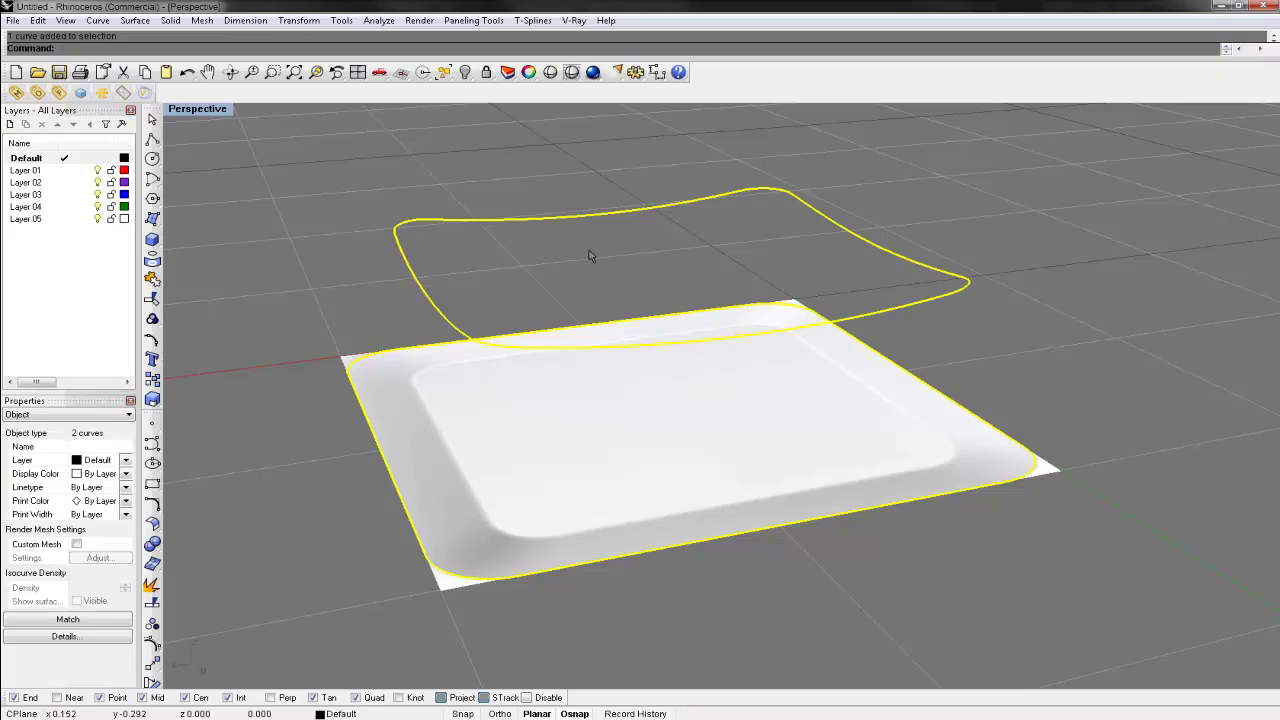
type("Rebuild")
key("Return")
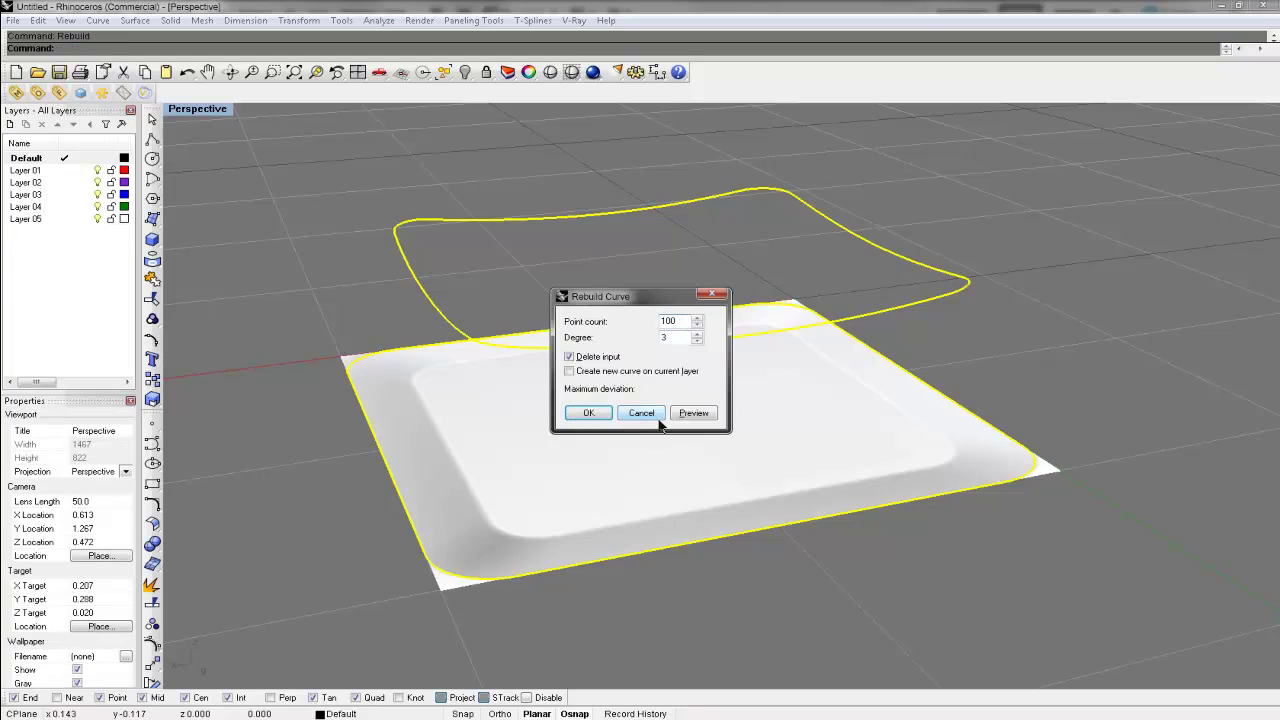
left_click(586, 413)
Step: Loft the base and top curves into the key's tapered side wall, keeping the default seams
right_click_drag(586, 413, 437, 180)
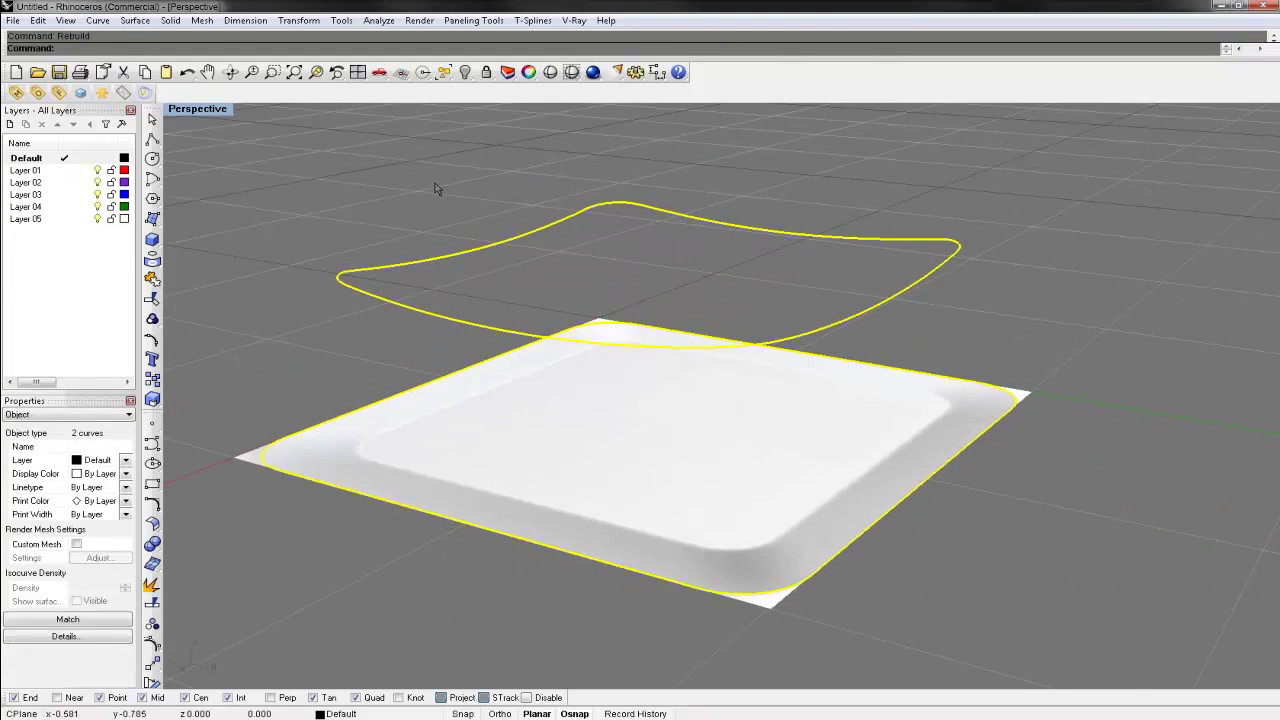
type("Loft")
key("Return")
key("Return")
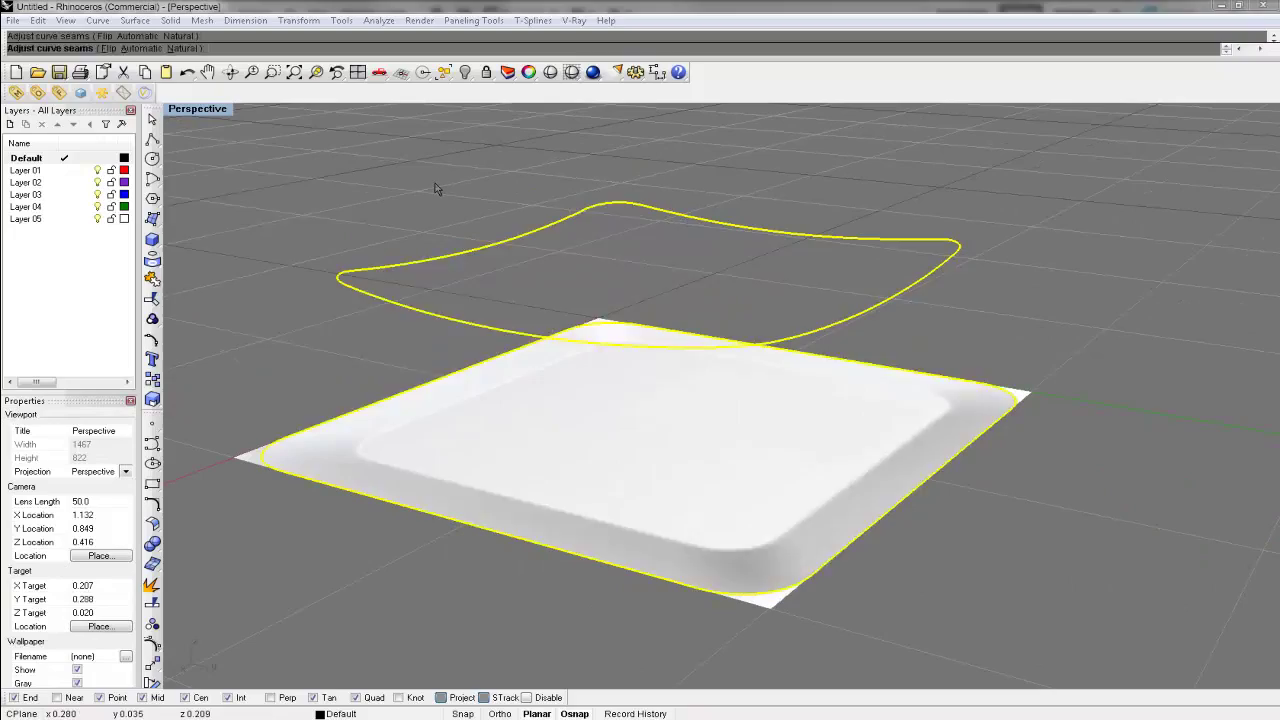
left_click(161, 369)
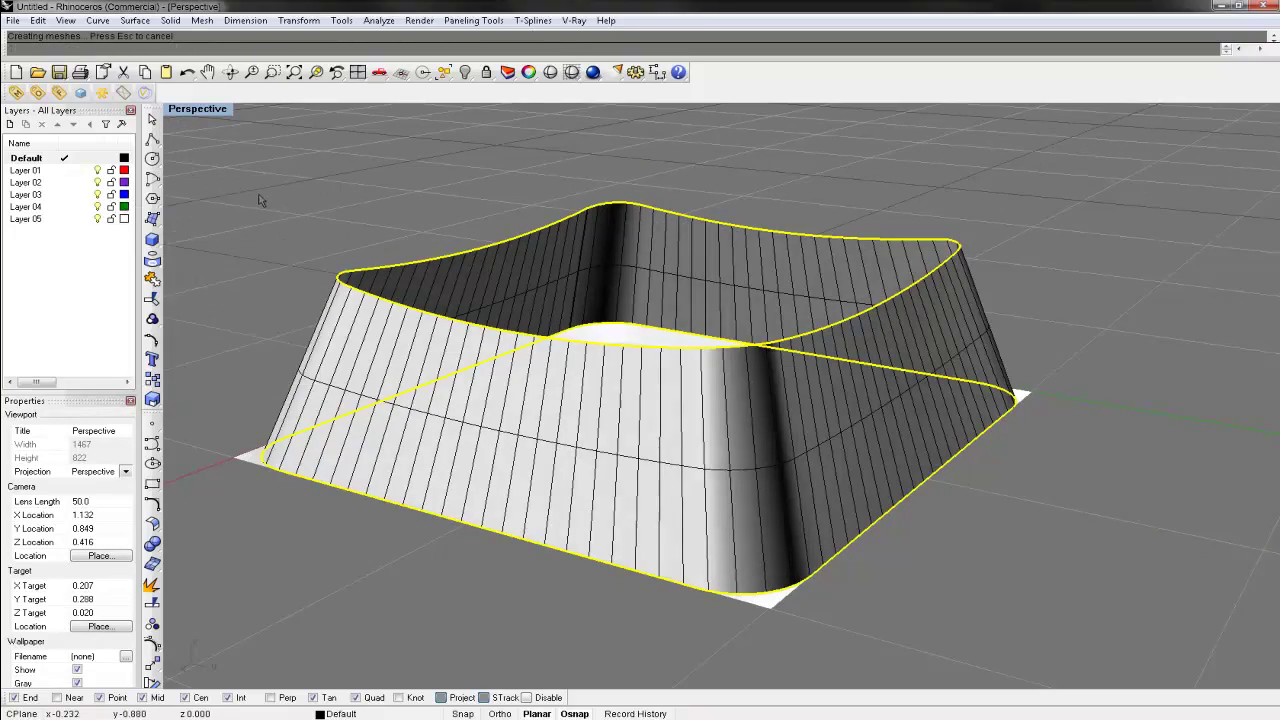
Step: Patch the top curve with 20 U and 20 V spans, sample point spacing 1 and automatic trim
right_click_drag(186, 206, 1255, 220)
left_click(732, 218)
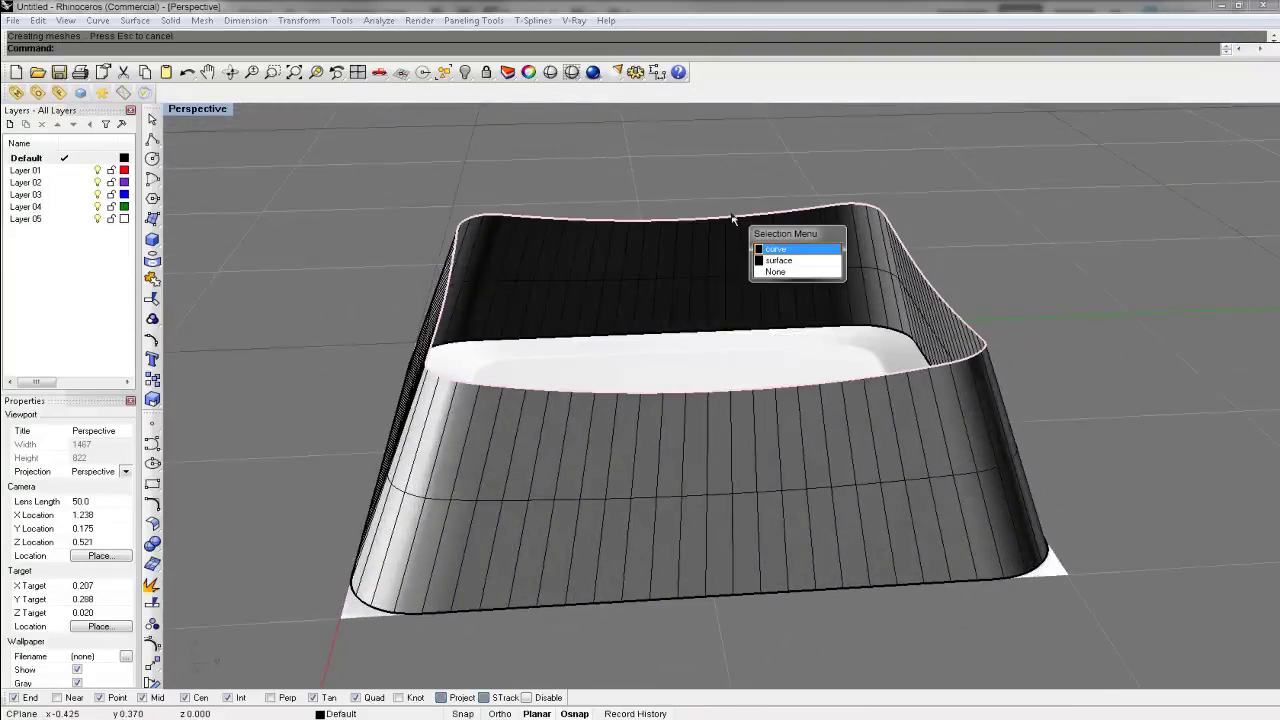
key("Return")
type("Patch")
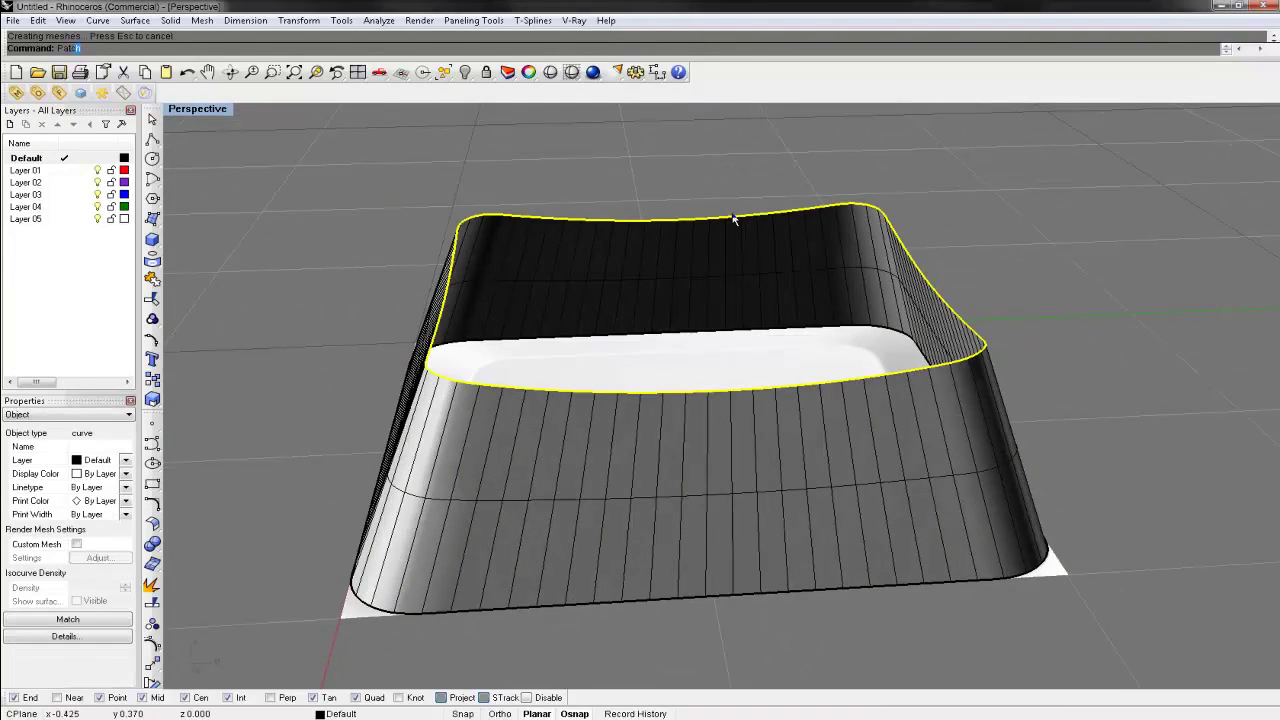
key("Return")
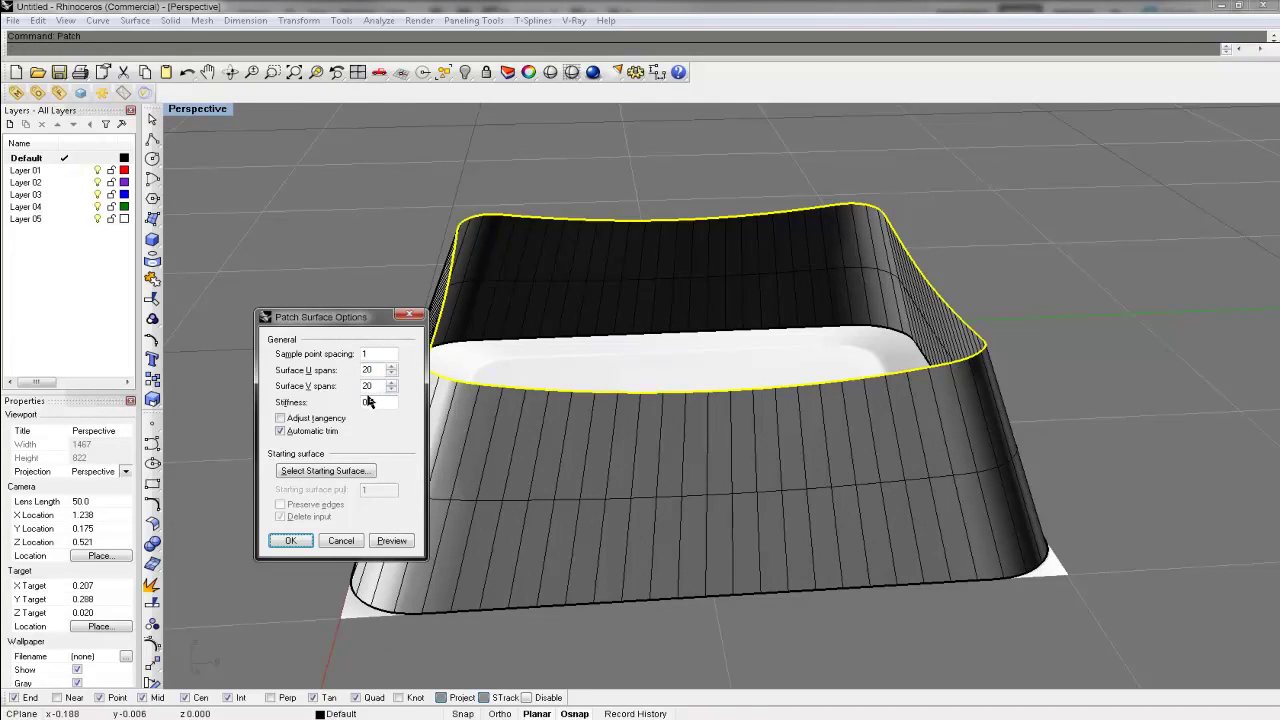
left_click(290, 540)
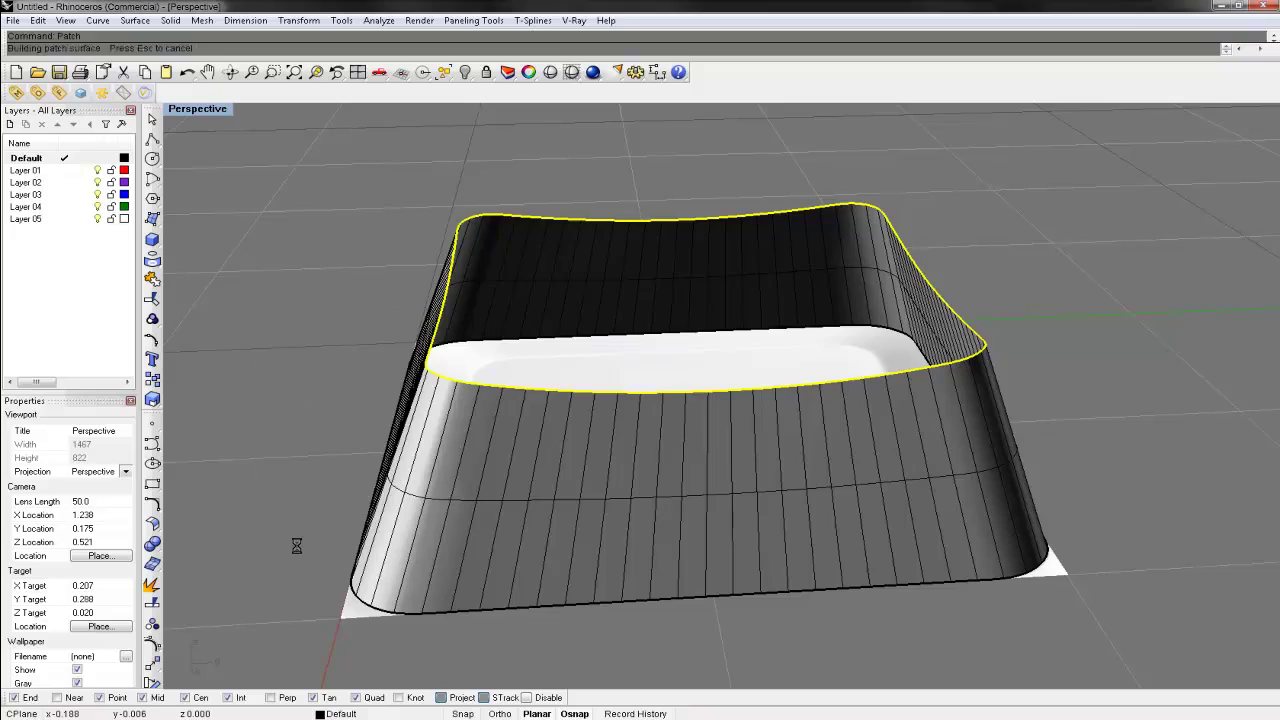
Step: Join the lofted side wall and the patched top into one polysurface
right_click_drag(286, 371, 773, 347)
left_click(773, 347)
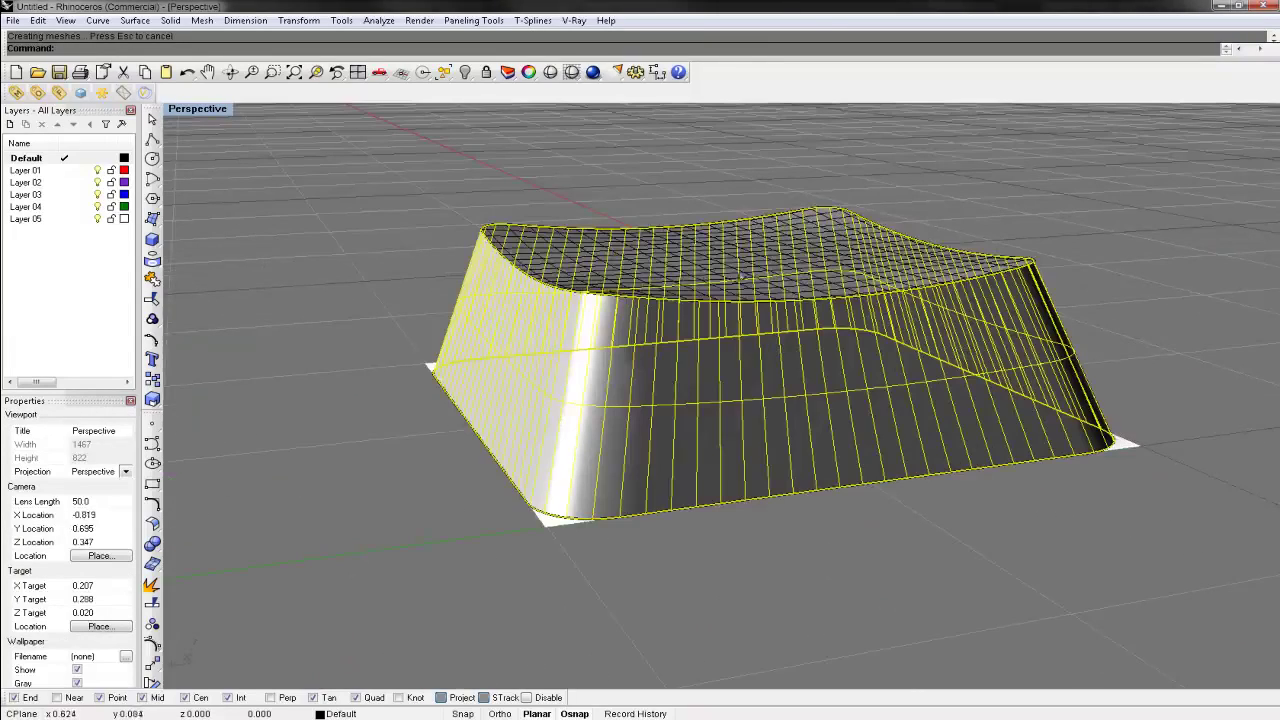
left_click(744, 268, "shift")
key("ctrl+j")
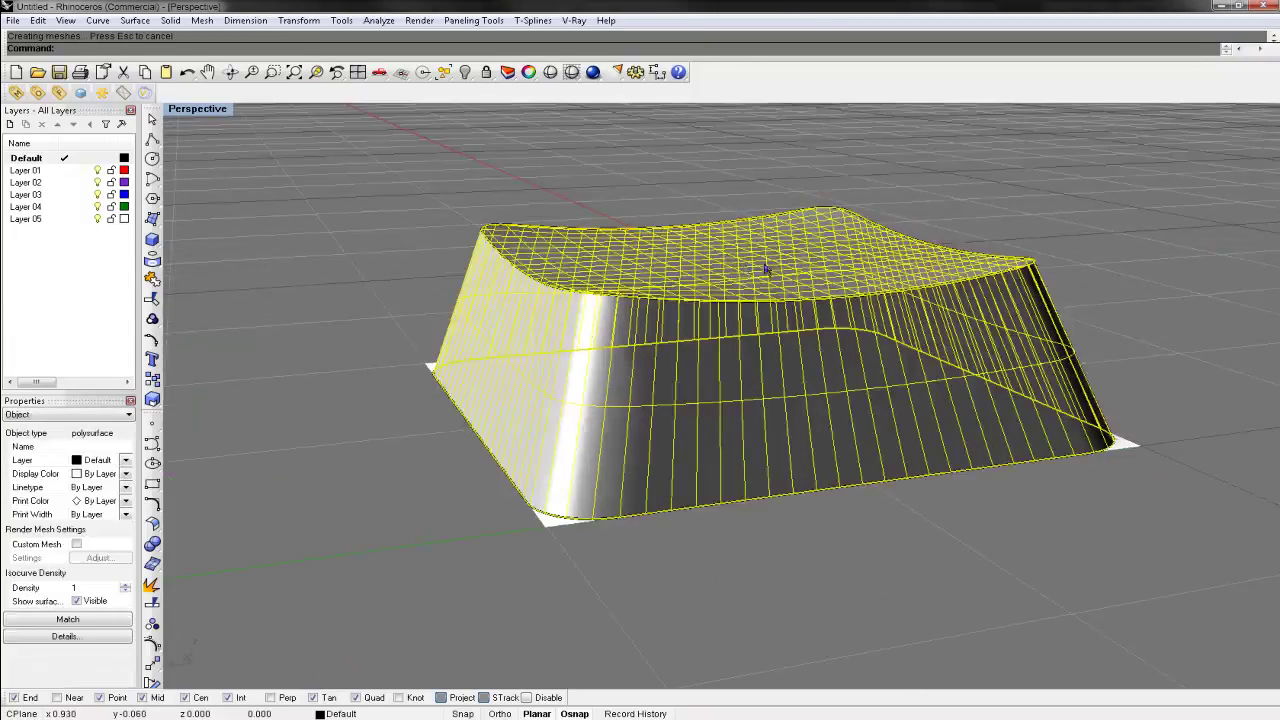
Step: Cap the open base of the joined key polysurface
right_click_drag(766, 266, 682, 452)
type("Ca")
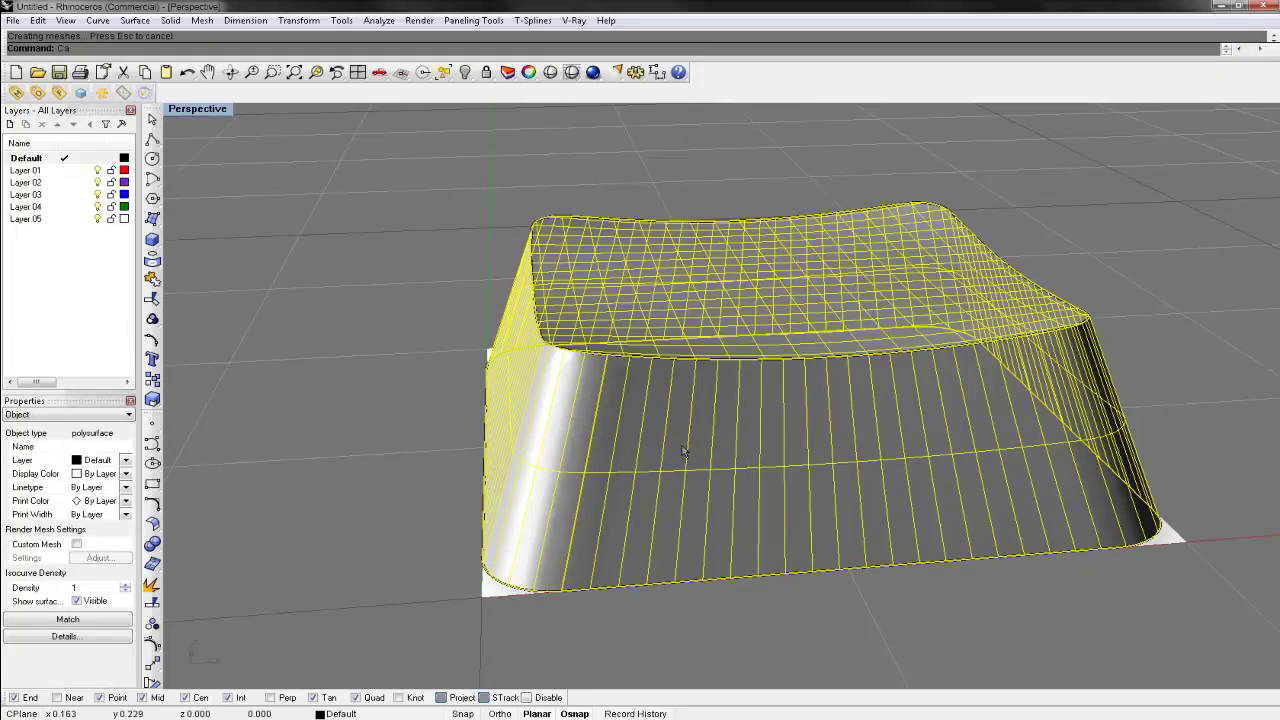
type("p")
key("Return")
Step: Move the reference image out from under the key in Top view, placing it beside the model along the X axis
double_click(200, 109)
scroll(290, 145, "up", 5)
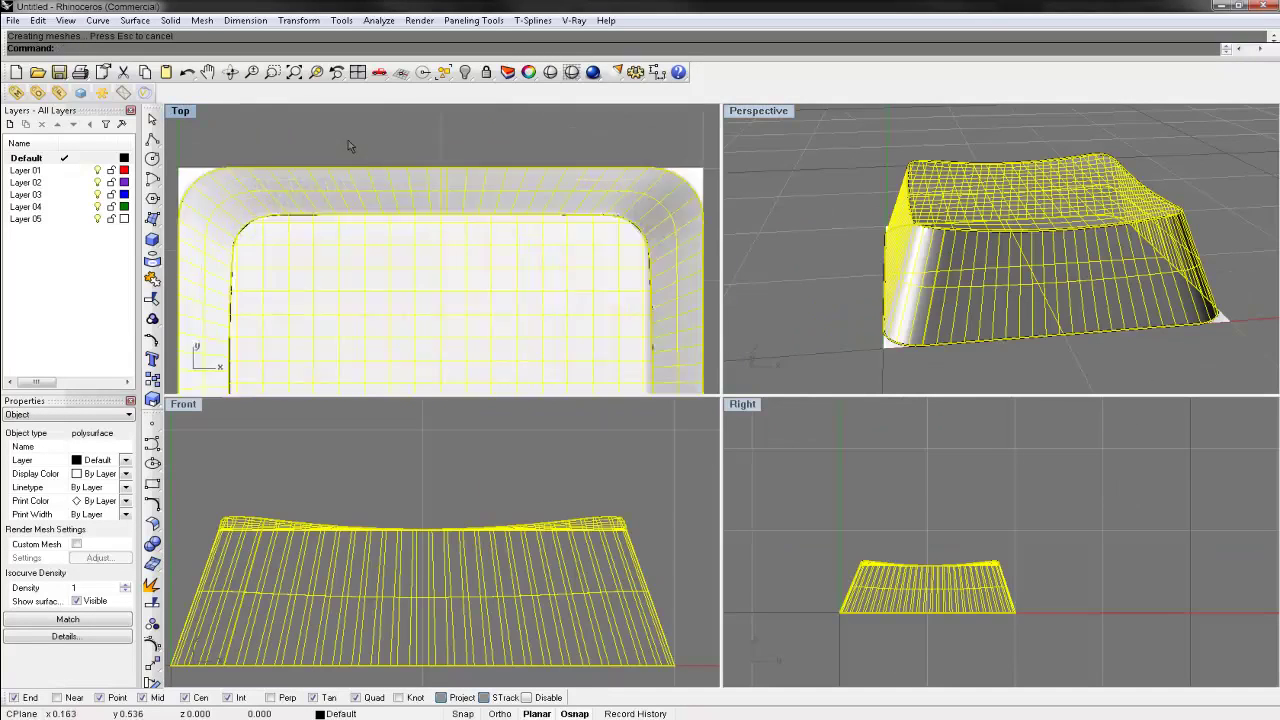
key("Escape")
left_click(499, 290)
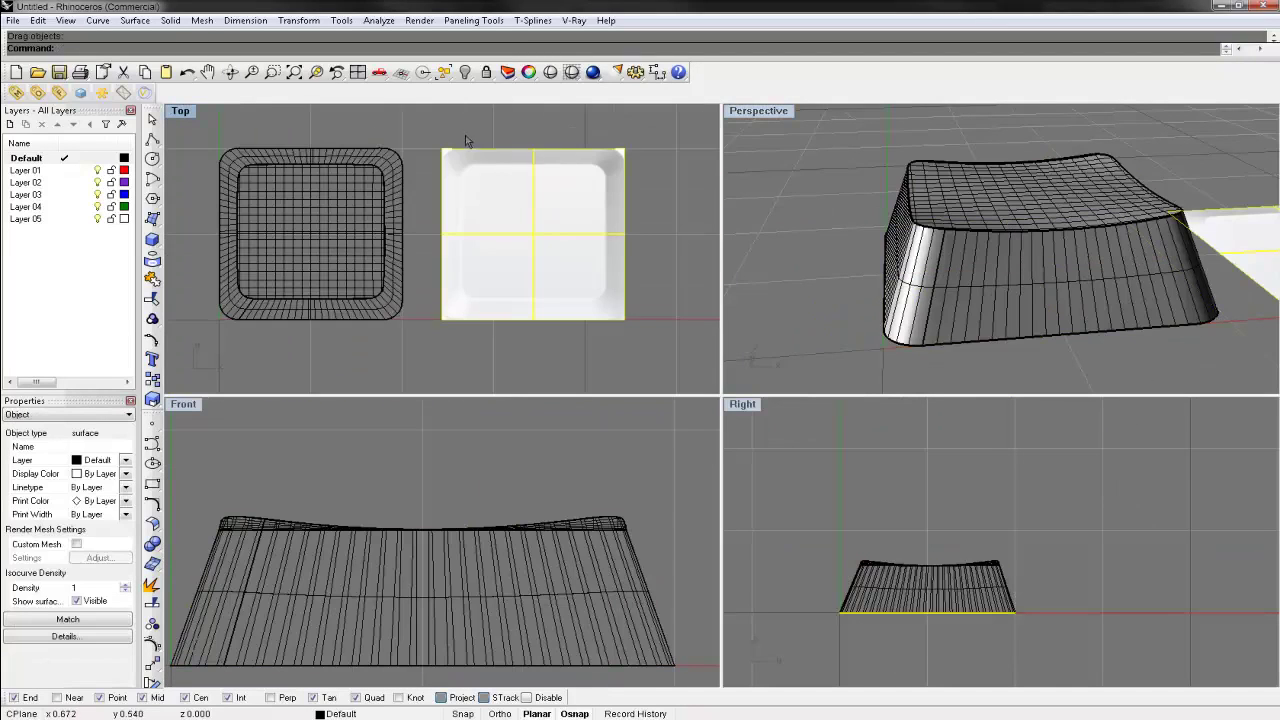
Step: Fillet the top edges of the dished key with a radius of 0.01
left_click(466, 136)
scroll(489, 159, "up", 8)
scroll(466, 184, "down", 5)
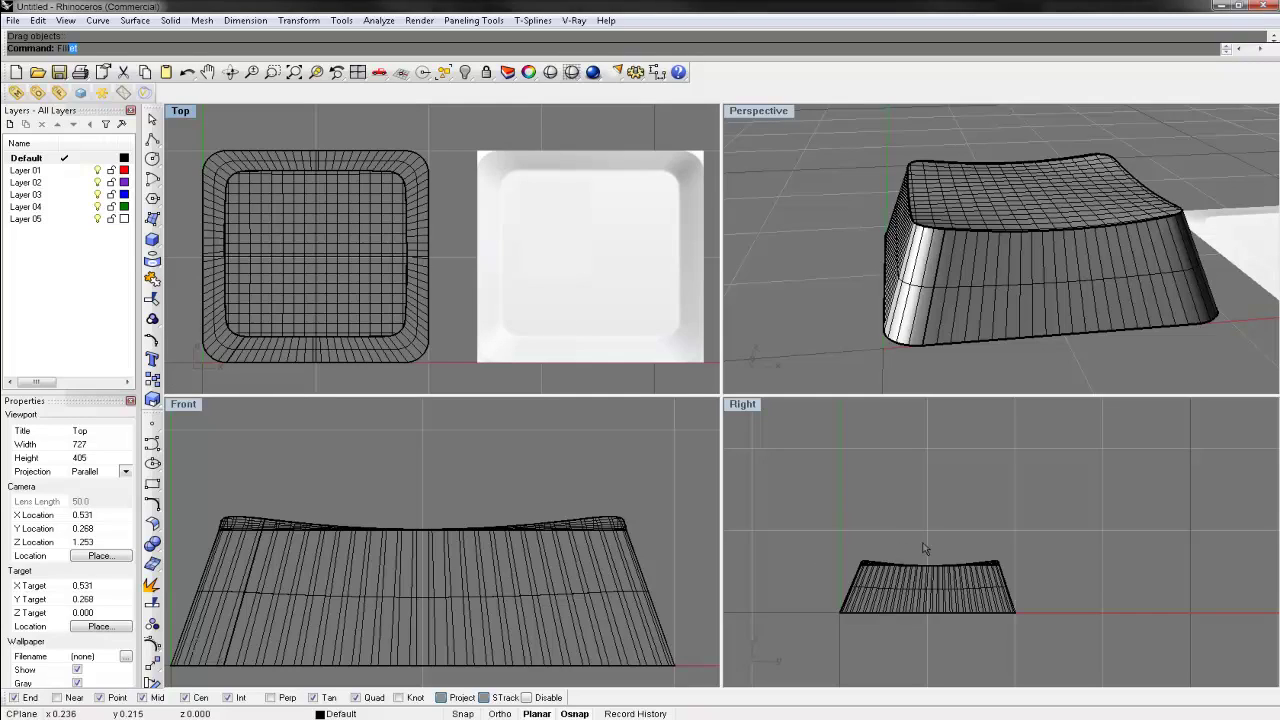
type("etEdge")
key("Return")
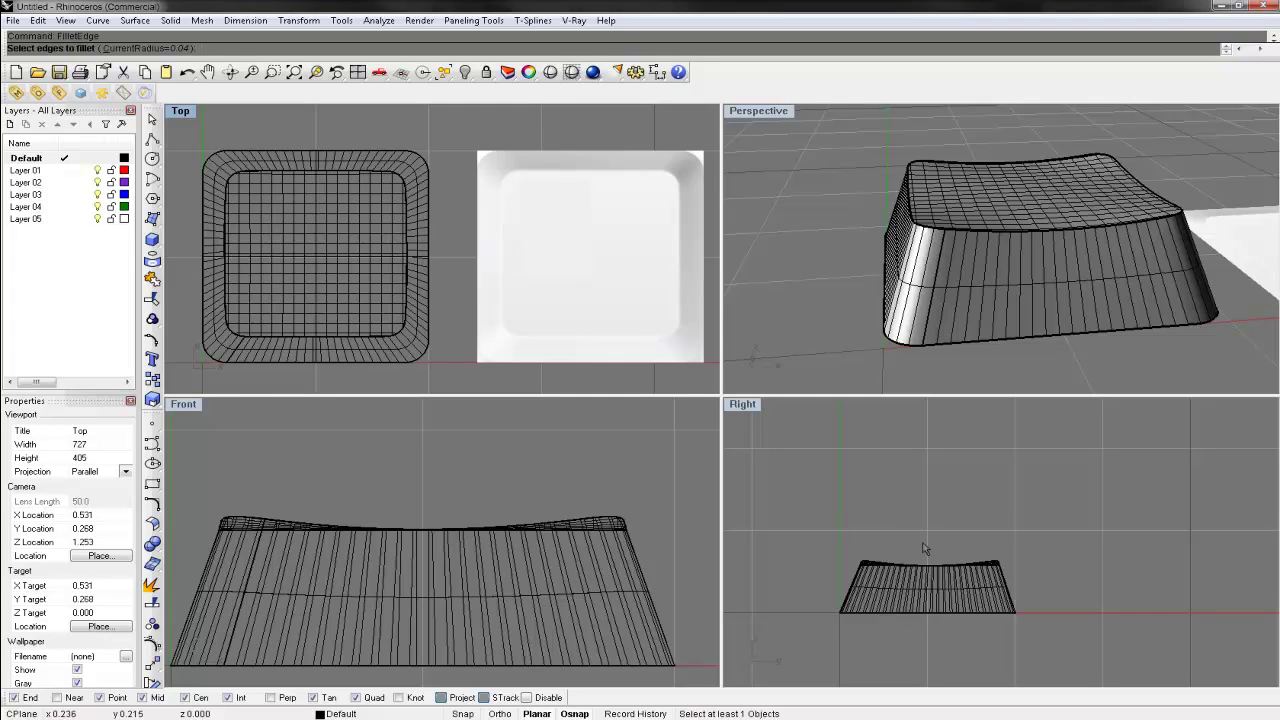
key("Return")
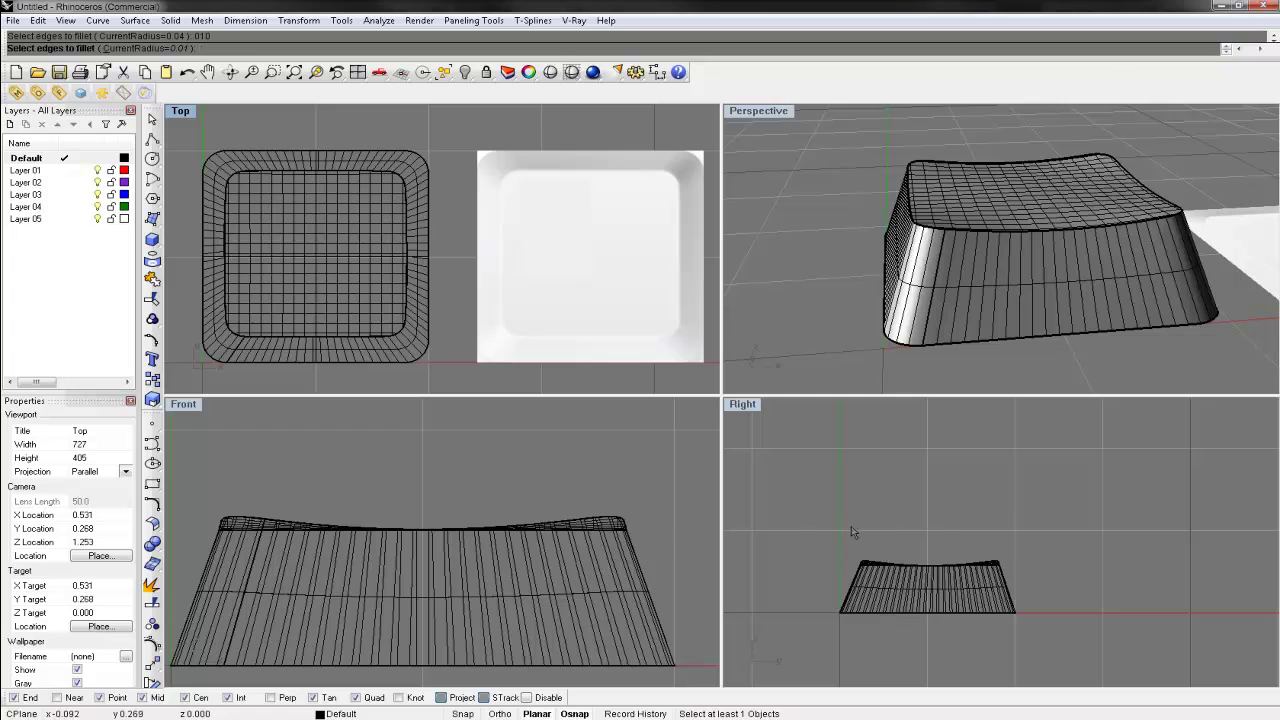
left_click_drag(822, 536, 1031, 578)
key("Return")
right_click_drag(995, 236, 948, 176)
scroll(950, 175, "down", 5)
Step: Copy the filleted dished key, and undo the modelling history back to the flat-topped key
left_click(366, 223)
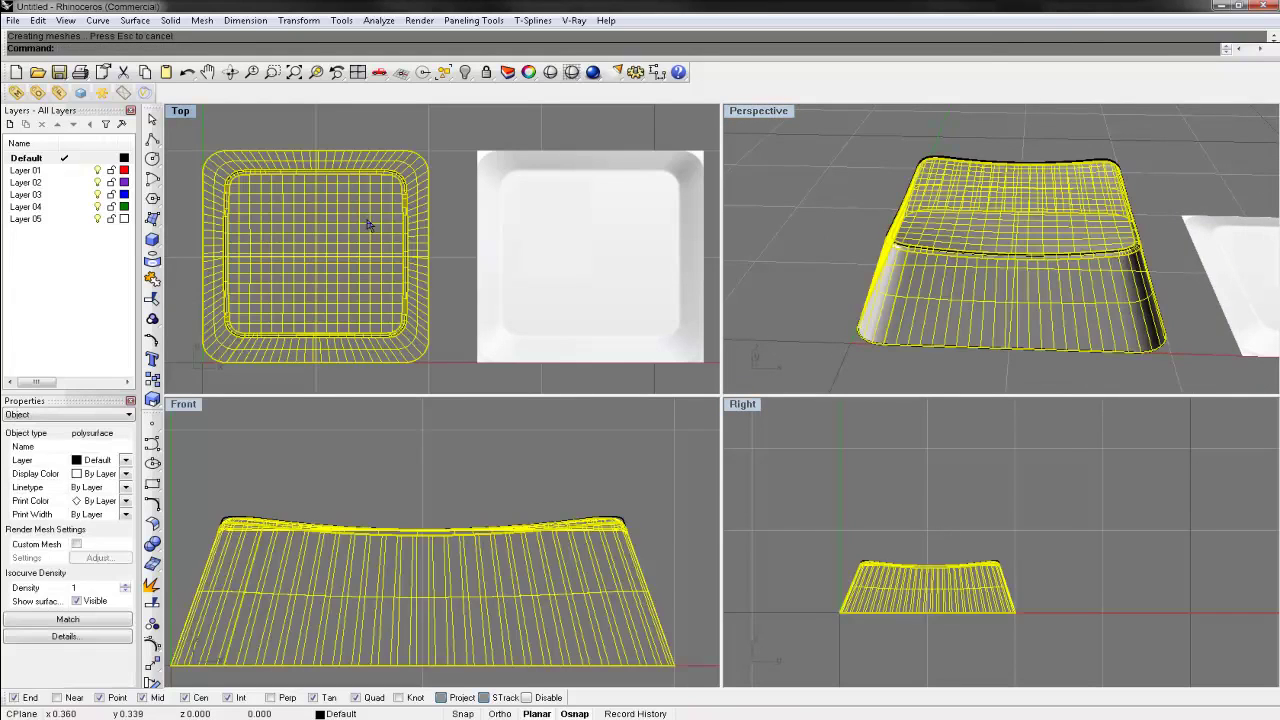
key("ctrl+c")
key("ctrl+z")
key("ctrl+z")
key("ctrl+z")
key("ctrl+z")
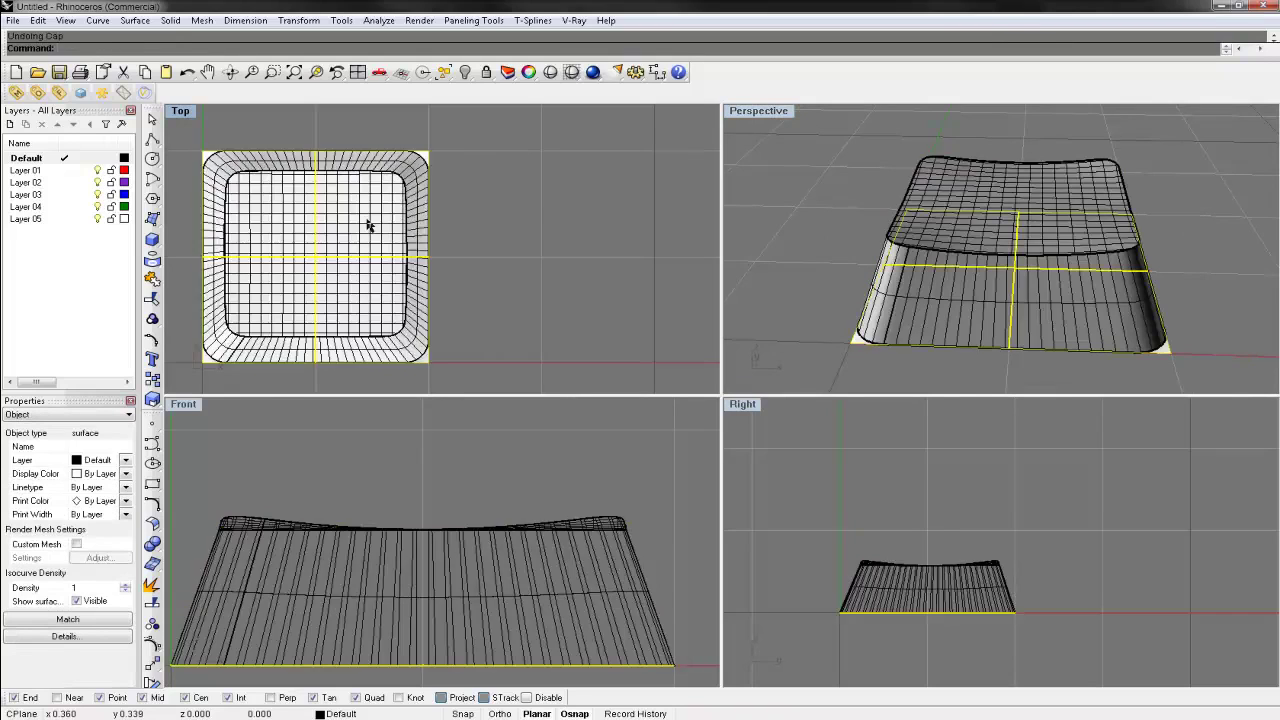
key("ctrl+z")
key("ctrl+z")
key("ctrl+z")
key("ctrl+z")
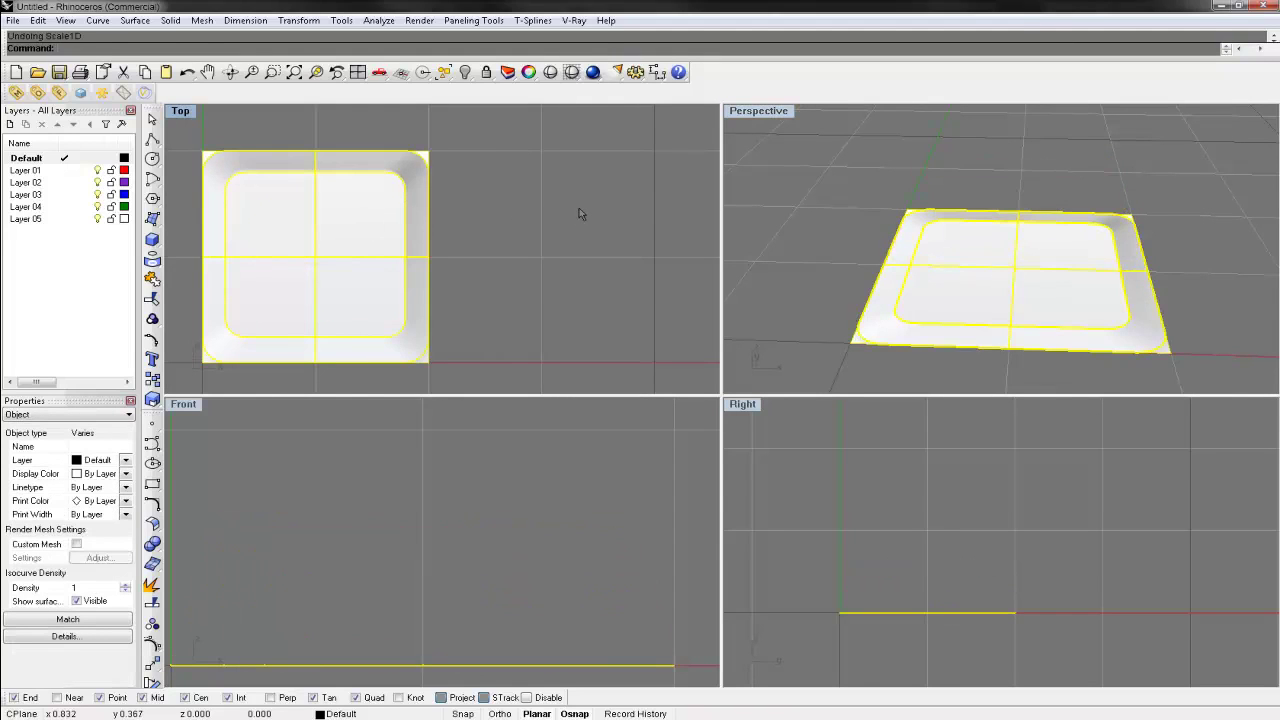
Step: Paste the copied dished key and move it along the X axis in Top view, beside the flat-topped key
left_click(798, 193)
key("ctrl+v")
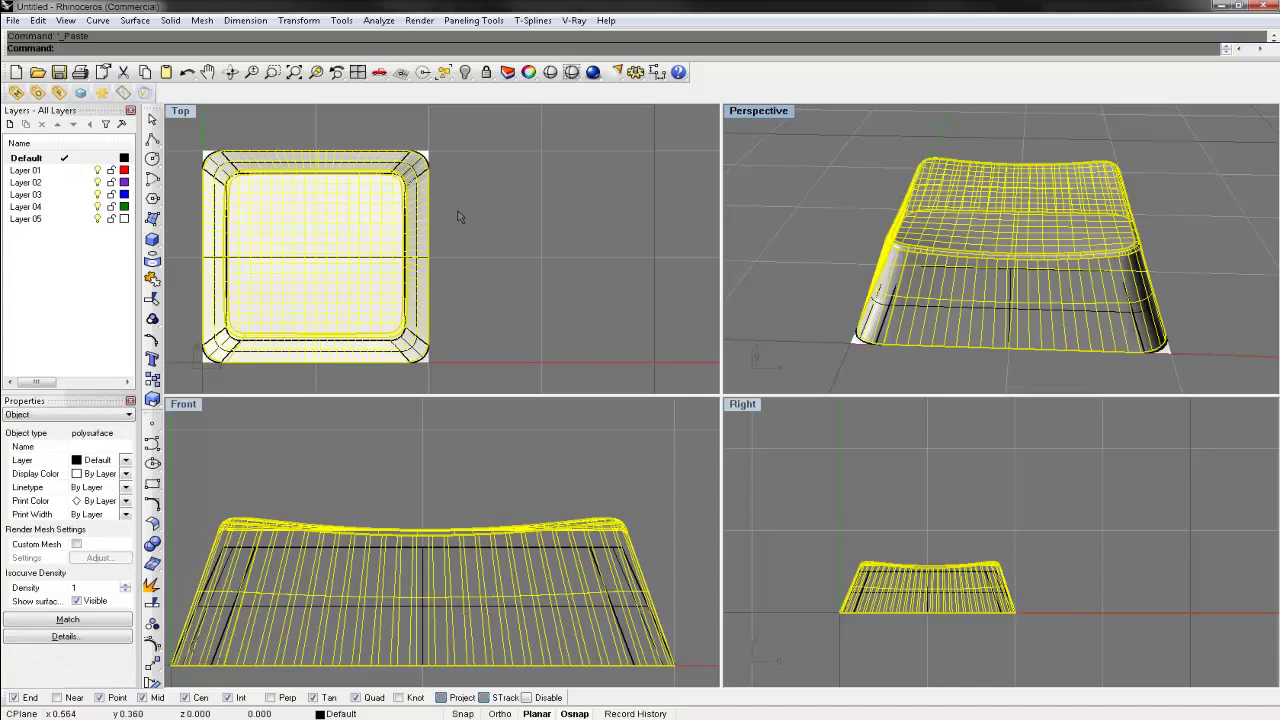
right_click_drag(468, 210, 414, 191)
left_click_drag(365, 208, 664, 248, "shift")
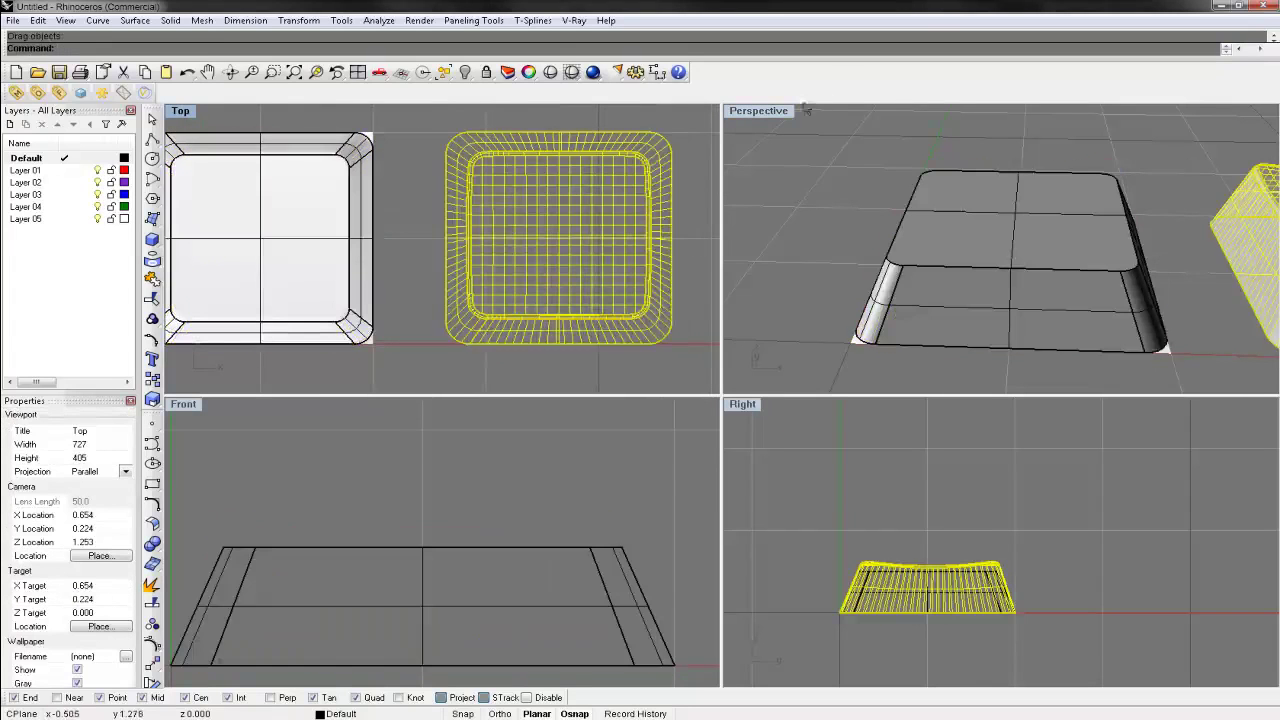
Step: Compare the flat-topped and dished keys in a maximized Perspective view, from several angles up close and from far away
double_click(783, 113)
scroll(848, 205, "down", 4)
mouse_move(849, 217)
right_mouse_down("shift")
mouse_move(758, 251)
mouse_move(883, 249)
mouse_move(686, 205)
mouse_move(603, 171)
mouse_move(803, 180)
mouse_move(853, 231)
right_mouse_up("shift")
left_click(789, 220)
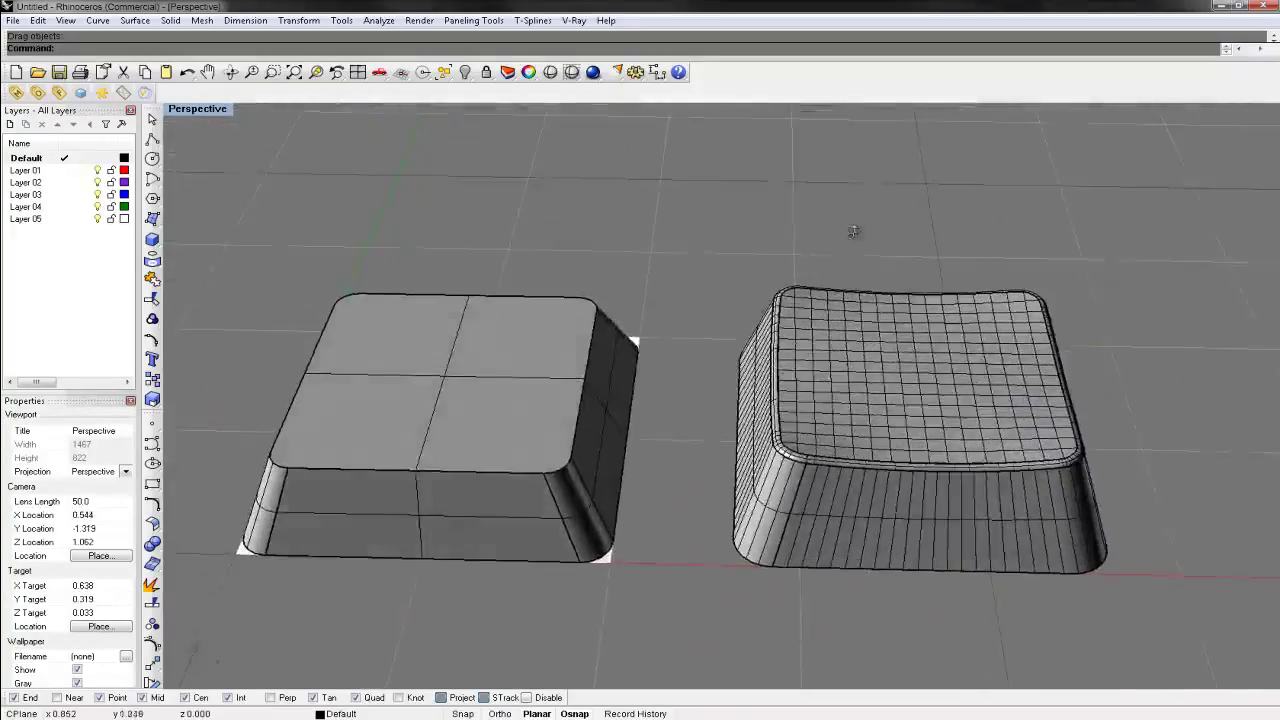
right_click_drag(811, 278, 852, 266, "shift")
left_click(846, 394)
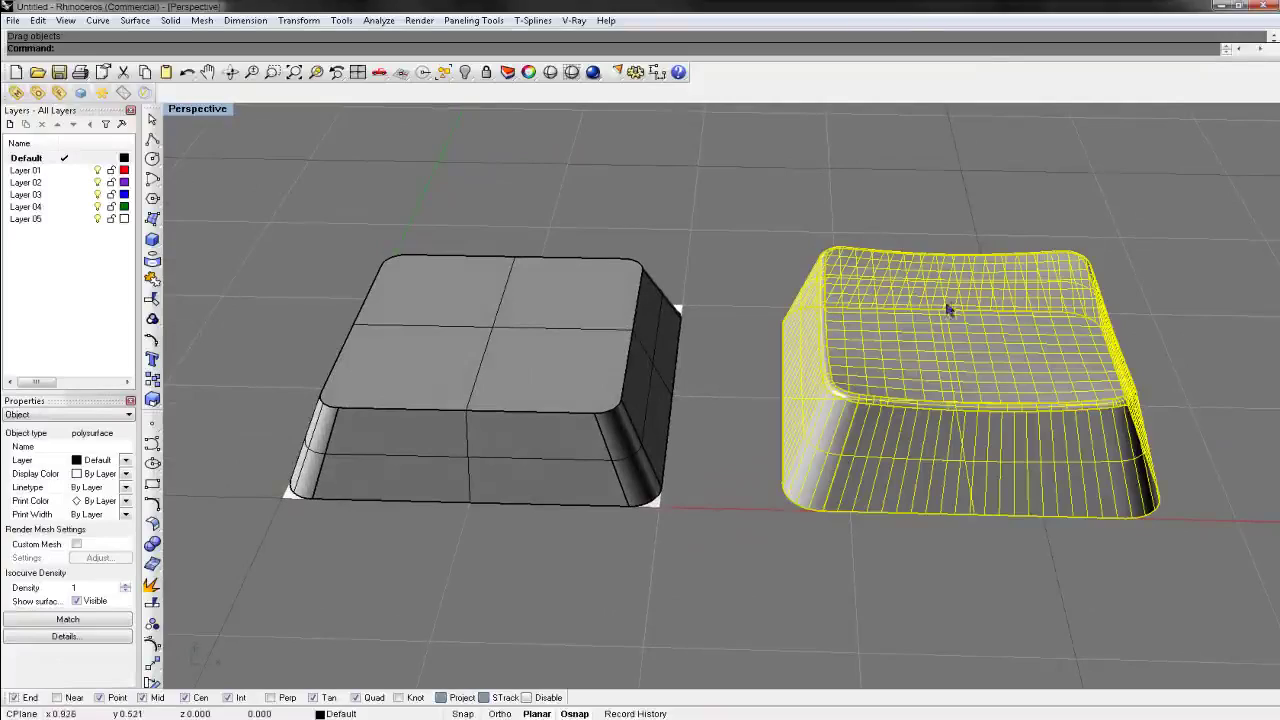
left_click(940, 209)
right_click_drag(1092, 236, 754, 400)
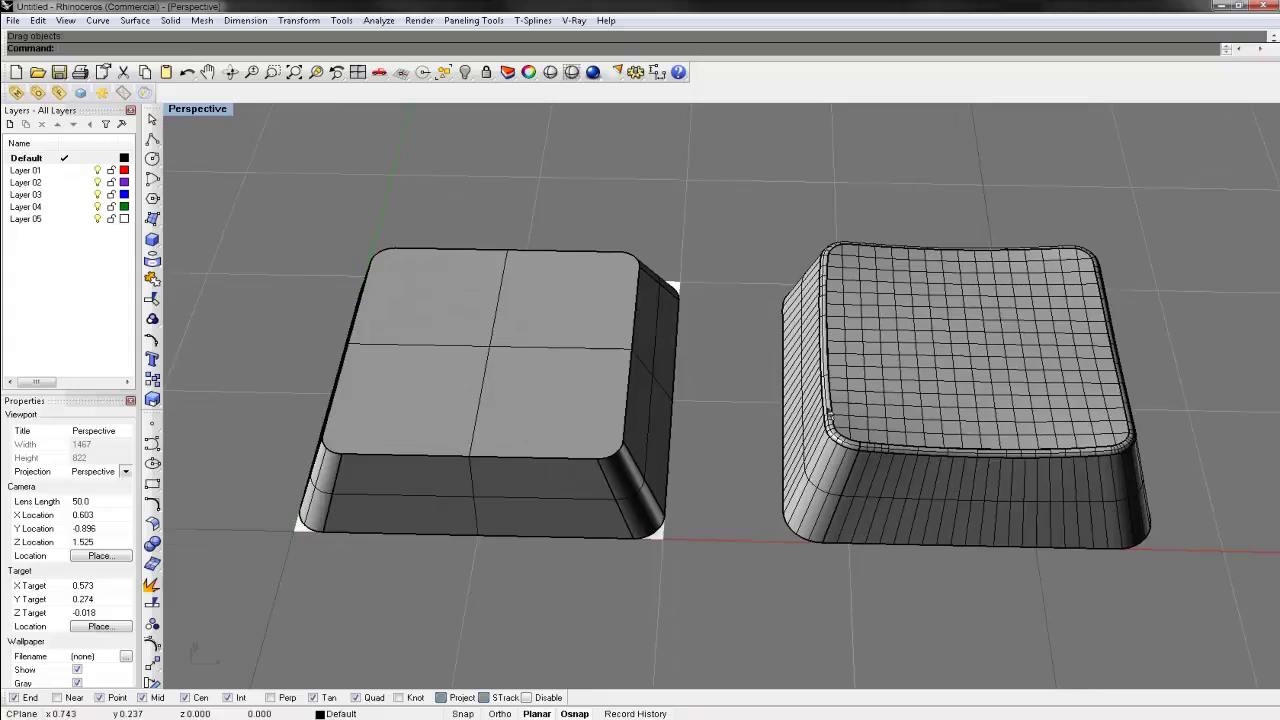
right_click_drag(828, 410, 860, 362)
left_click(871, 357)
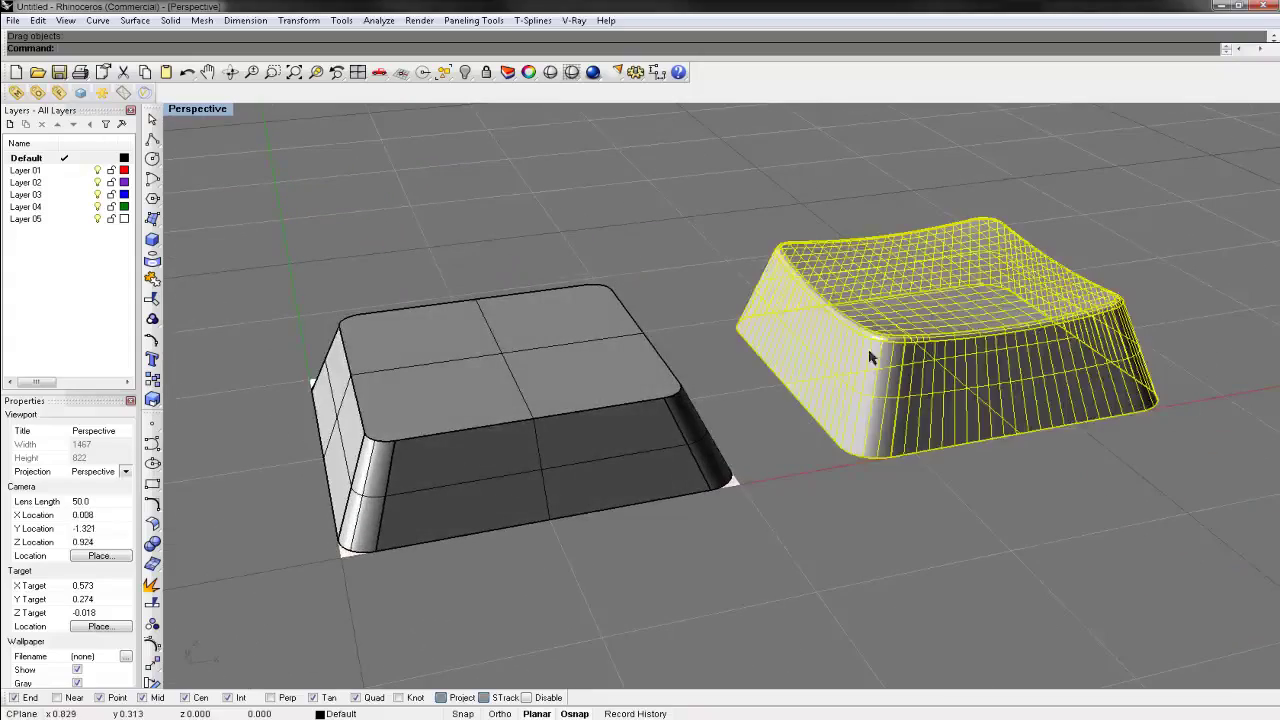
left_click(697, 240)
right_click_drag(697, 240, 780, 300)
left_click(665, 302)
left_click(530, 267)
left_click(427, 290)
left_click(618, 267)
left_click(826, 318)
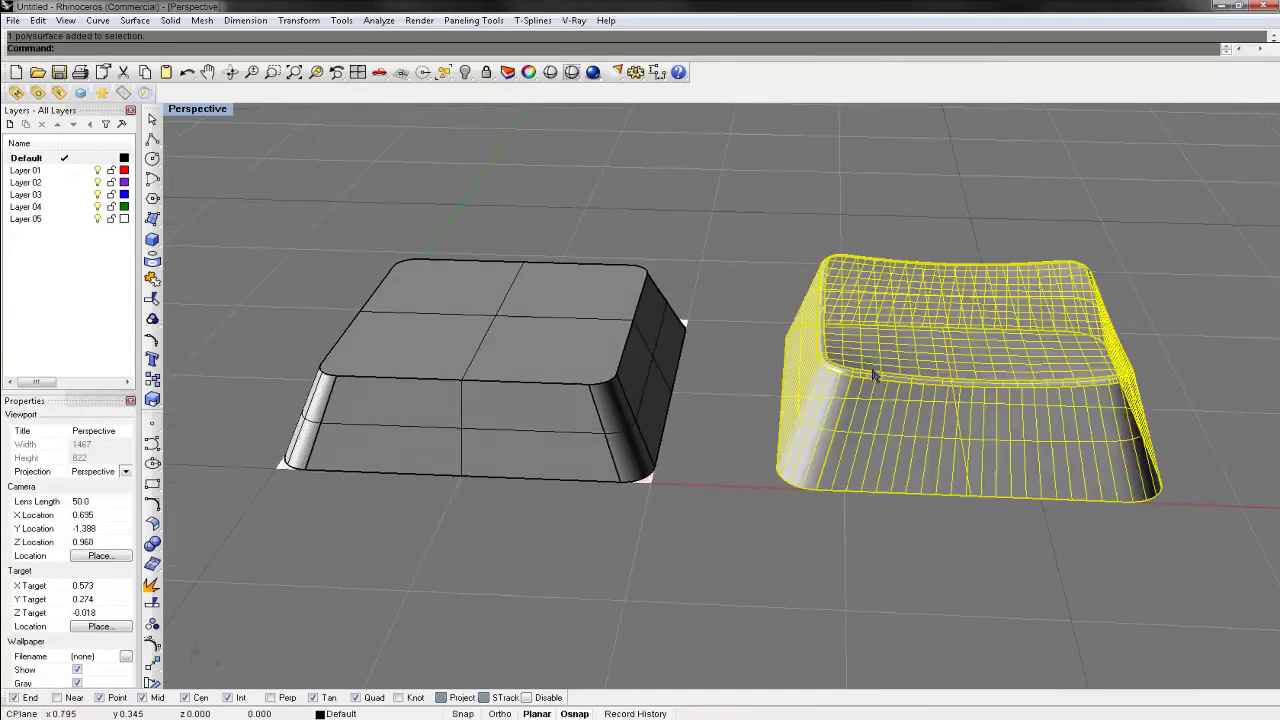
left_click(789, 260)
left_click(850, 298)
left_click(751, 240)
left_click(845, 290)
left_click(718, 248)
right_click_drag(718, 248, 723, 283)
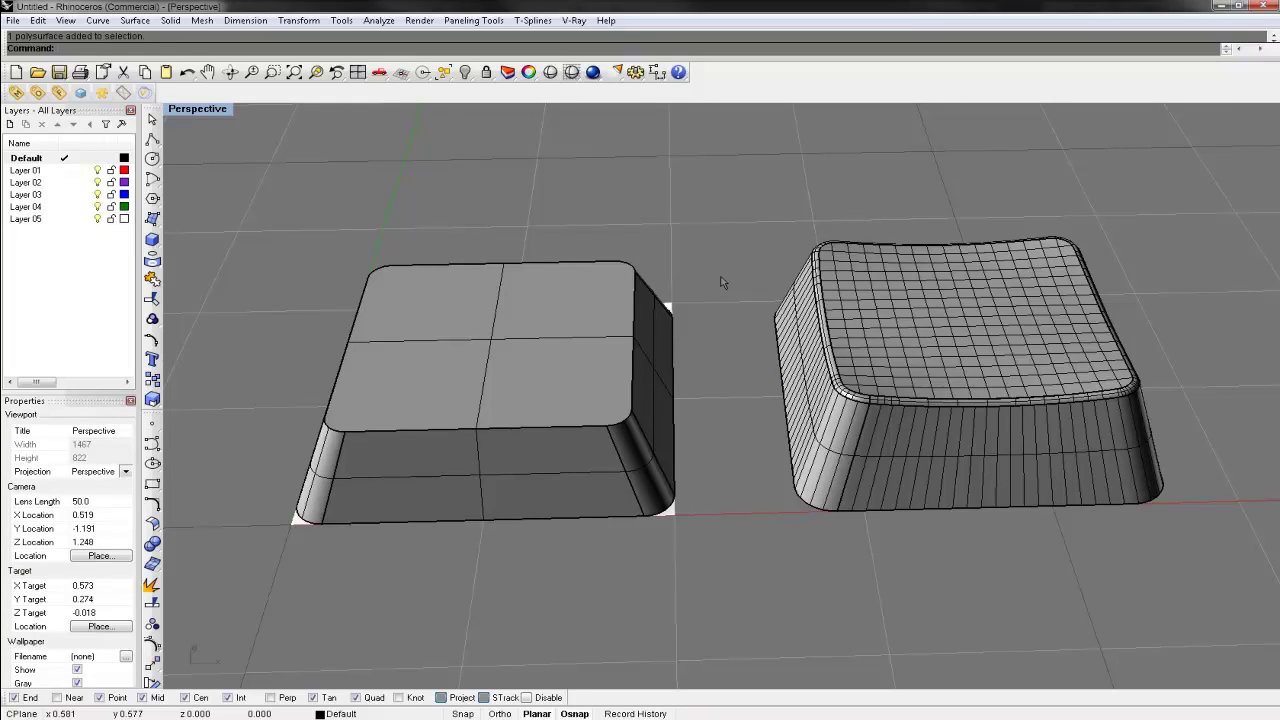
right_click_drag(743, 257, 723, 339)
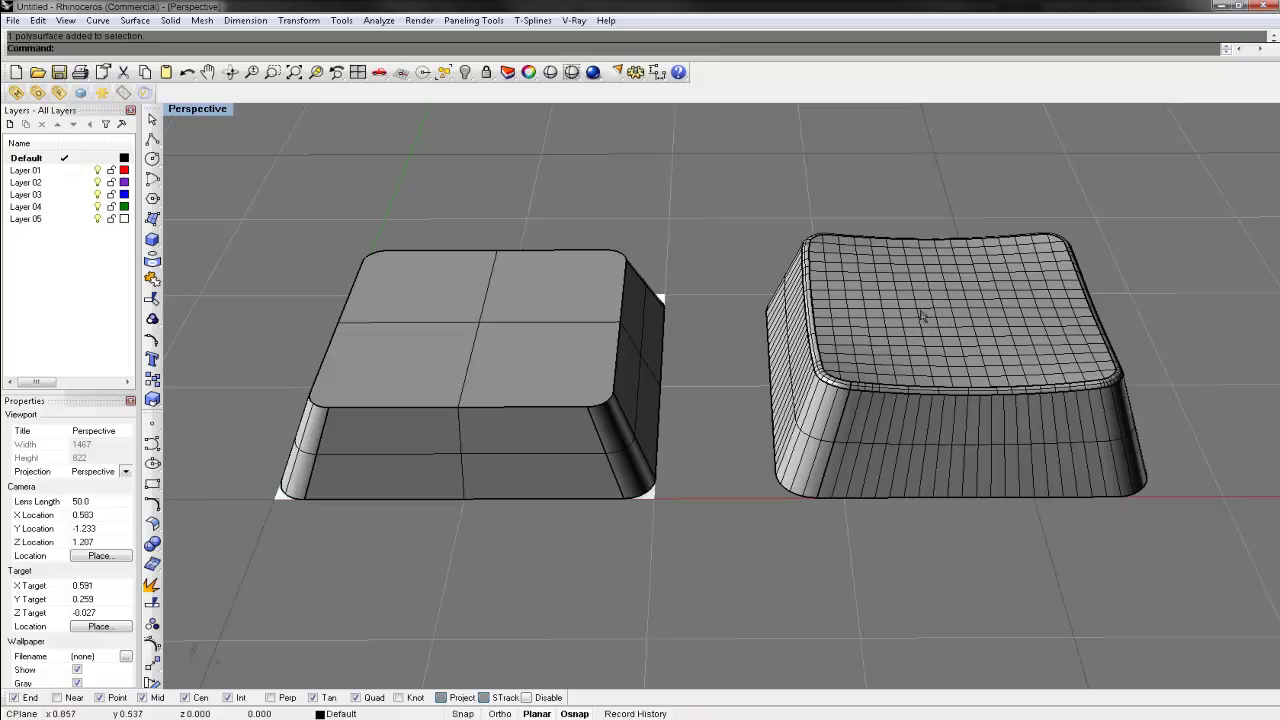
scroll(746, 218, "down", 10)
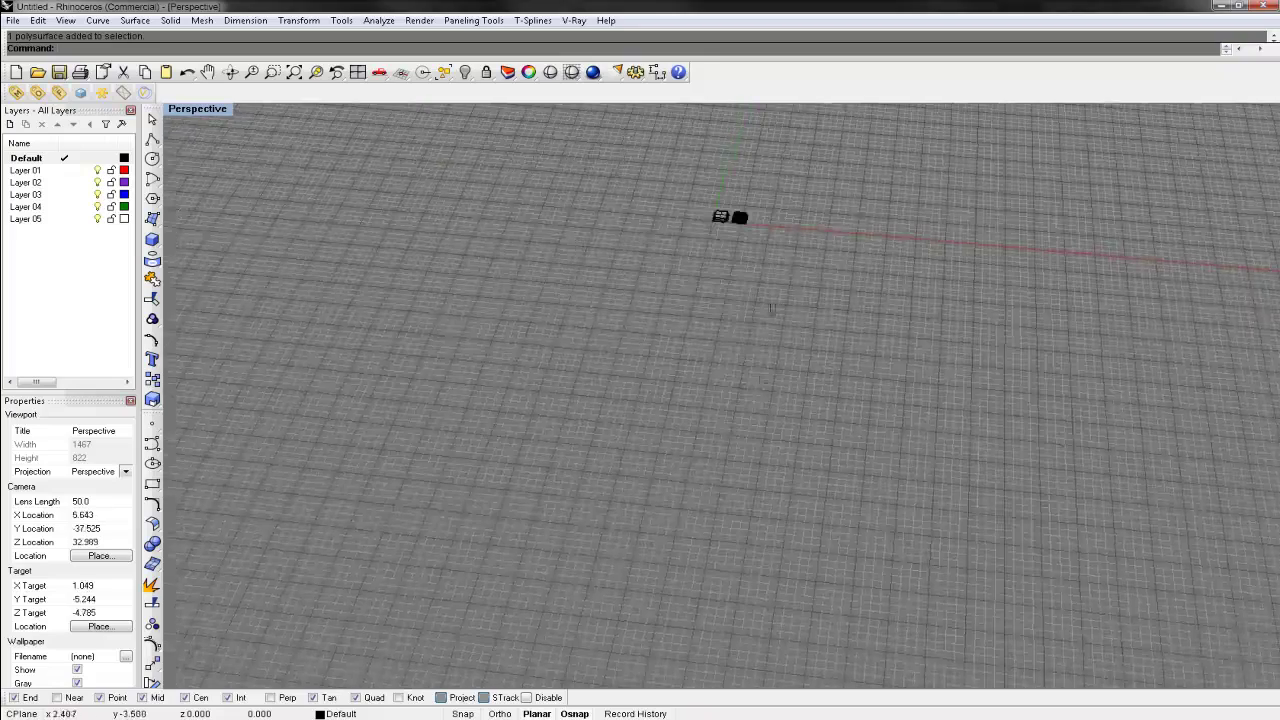
right_click_drag(743, 344, 760, 374)
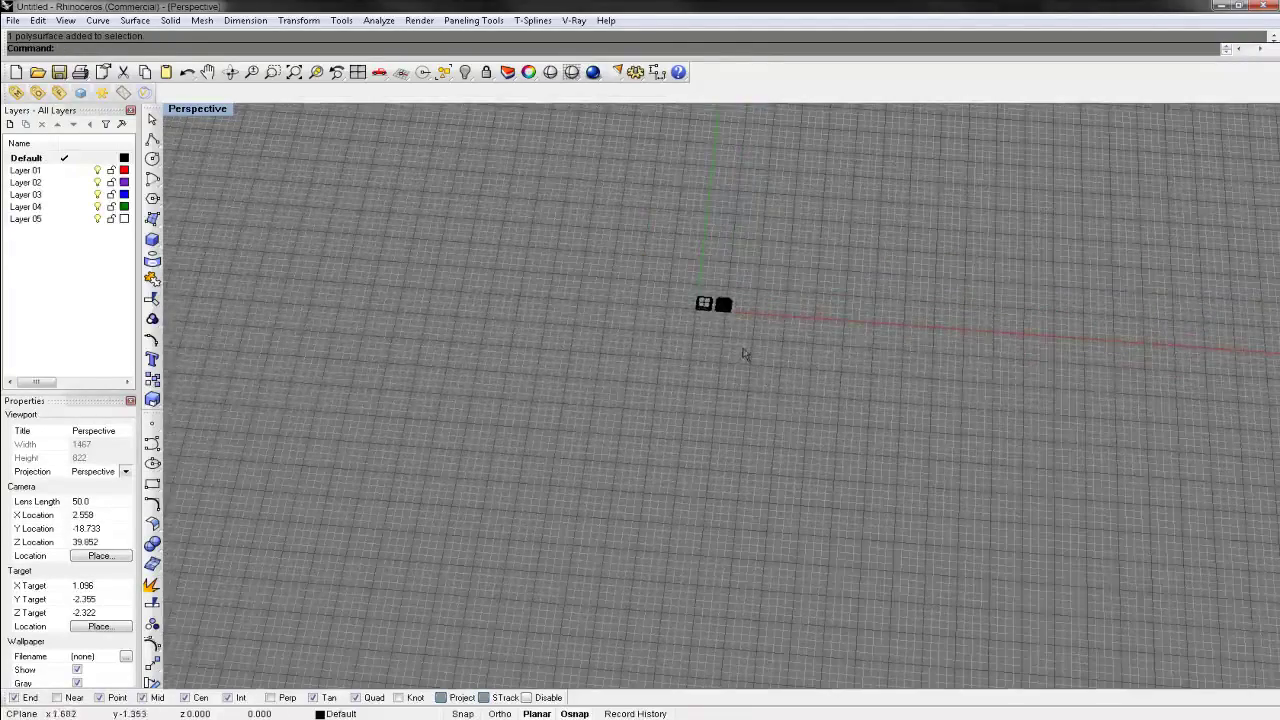
right_click_drag(714, 281, 757, 147)
right_click_drag(757, 147, 757, 140, "ctrl")
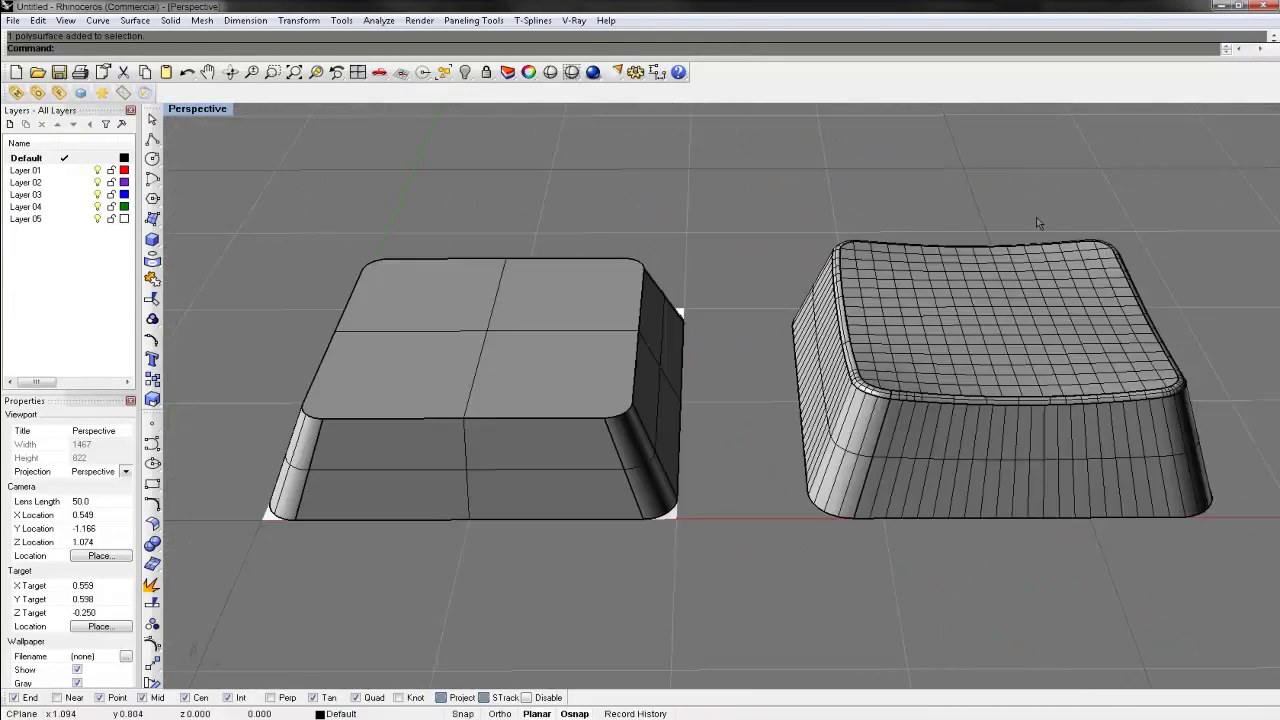